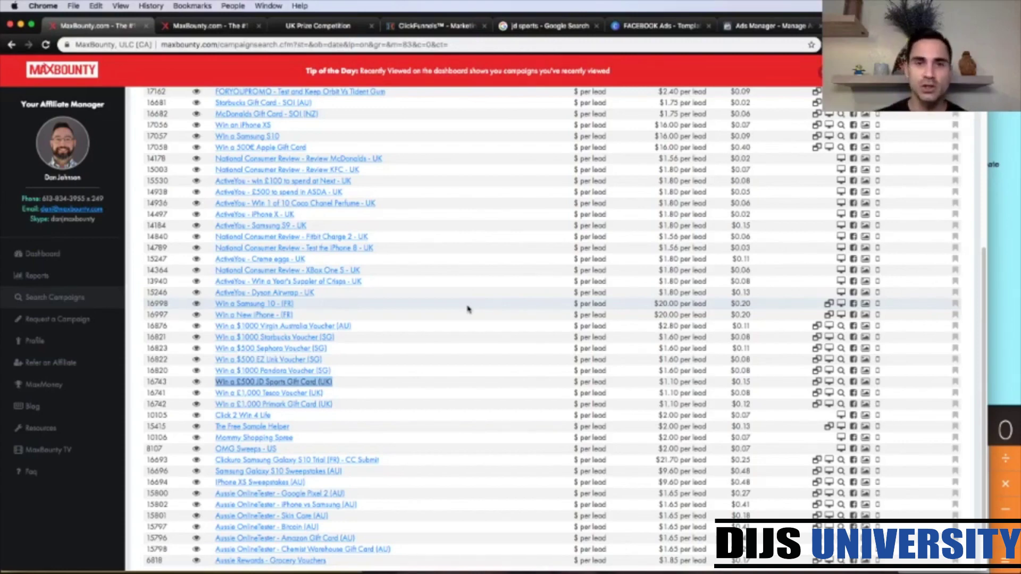
# Look through the MaxBounty campaign list around the Win a £500 JD Sports Gift Card (UK) offer
pyautogui.scroll(1, 468, 309)
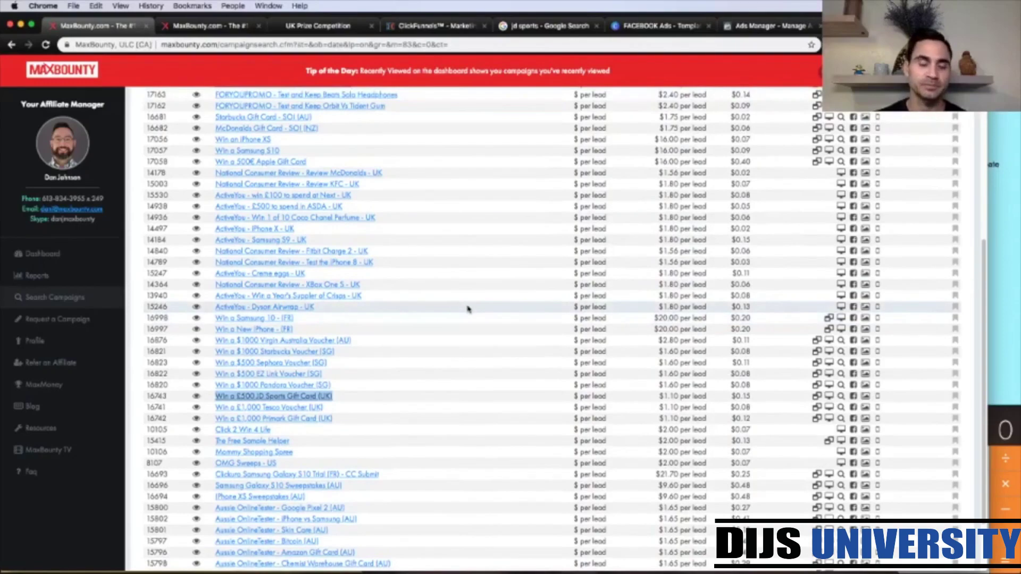
pyautogui.scroll(3, 468, 310)
pyautogui.scroll(-4, 468, 309)
pyautogui.scroll(-2, 468, 310)
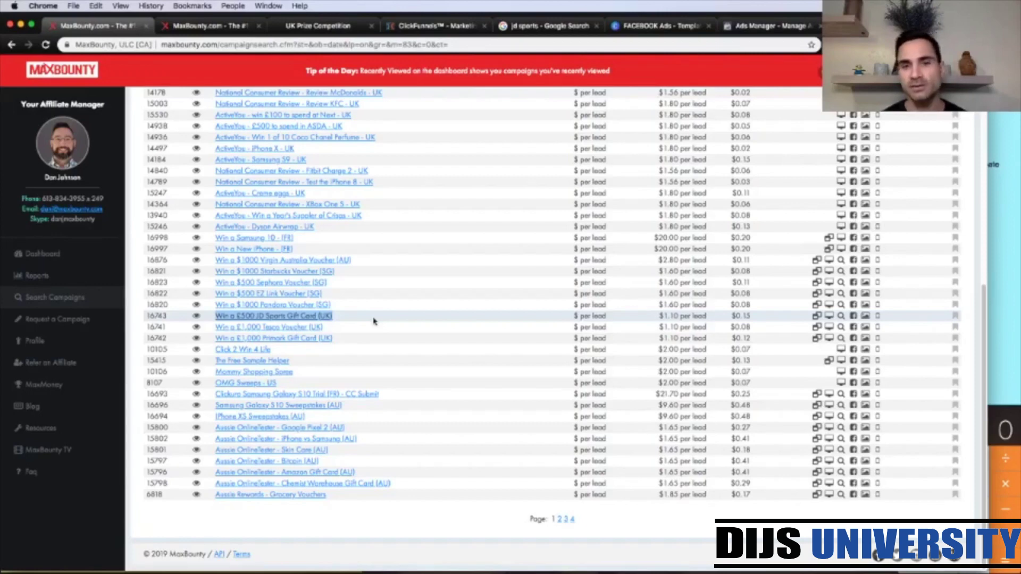
pyautogui.scroll(2, 440, 369)
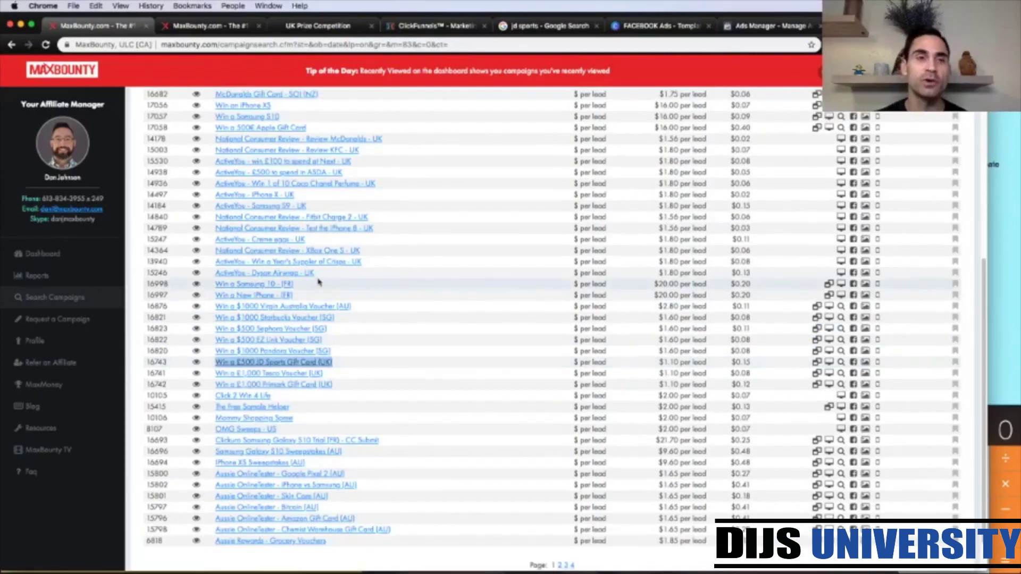
# Review the JD Sports gift card campaign's details, including its commission, allowed traffic types, restrictions and tracking link builder
pyautogui.click(203, 29)
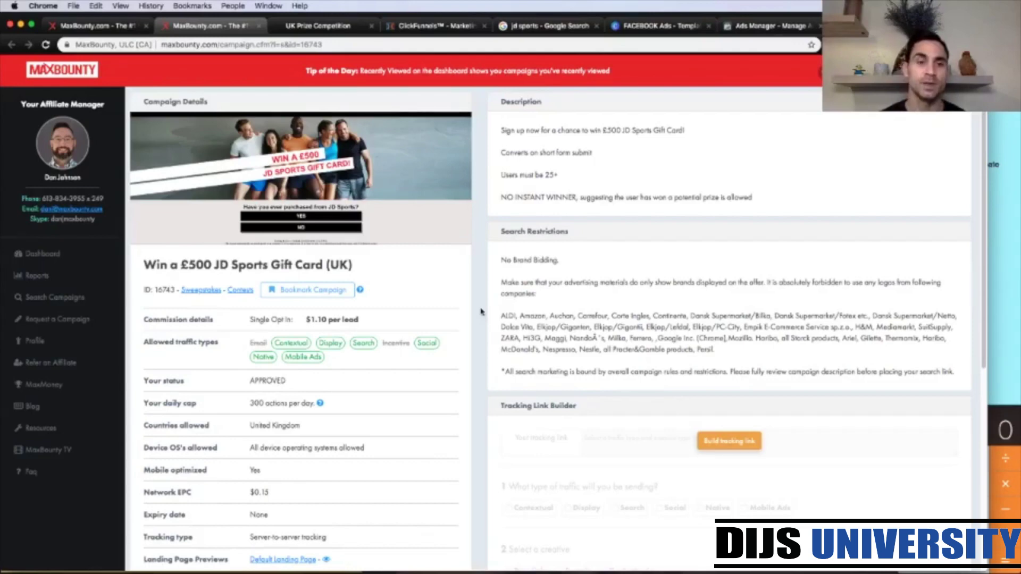
pyautogui.scroll(-3, 468, 334)
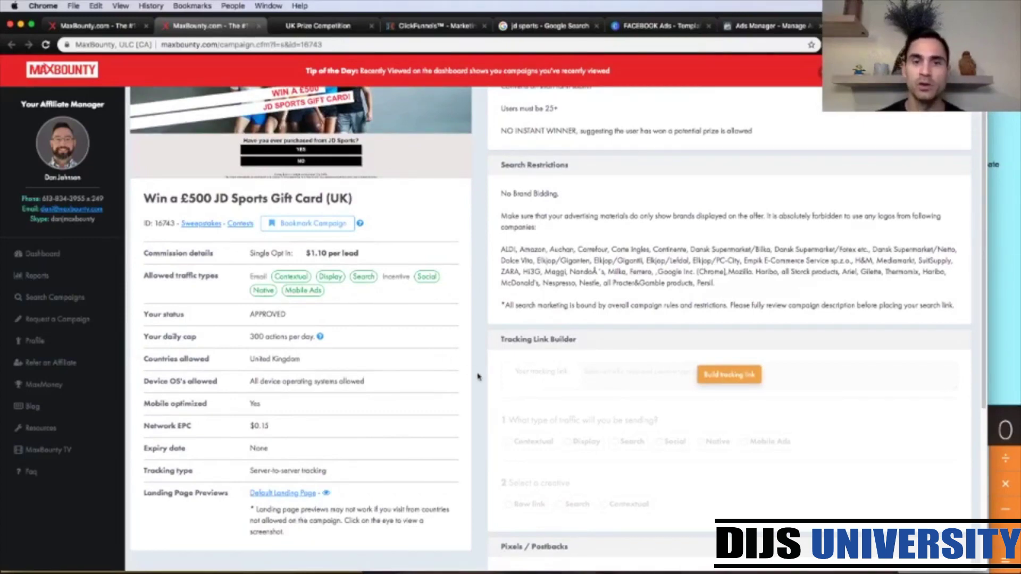
pyautogui.scroll(-2, 477, 377)
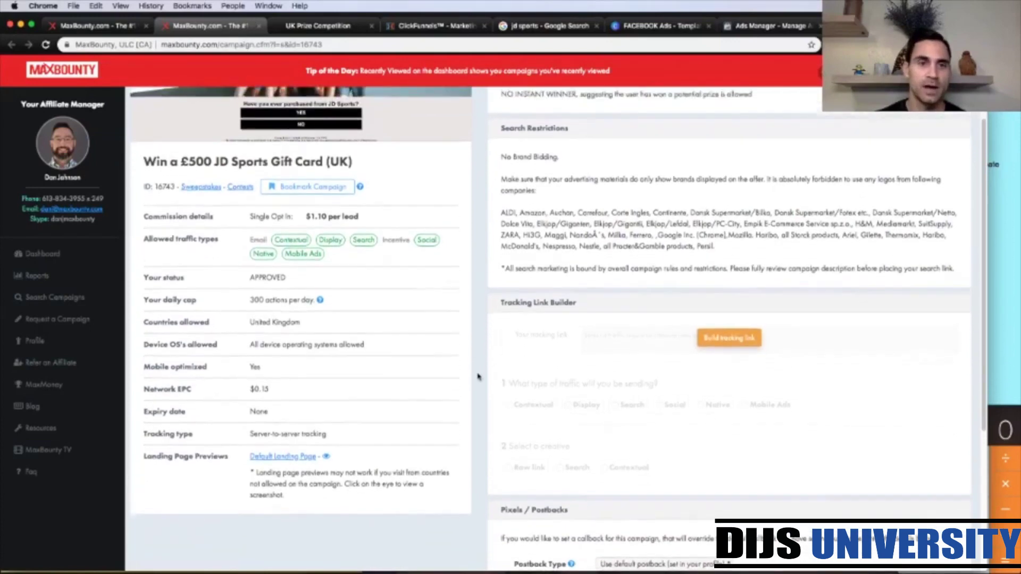
pyautogui.scroll(5, 478, 377)
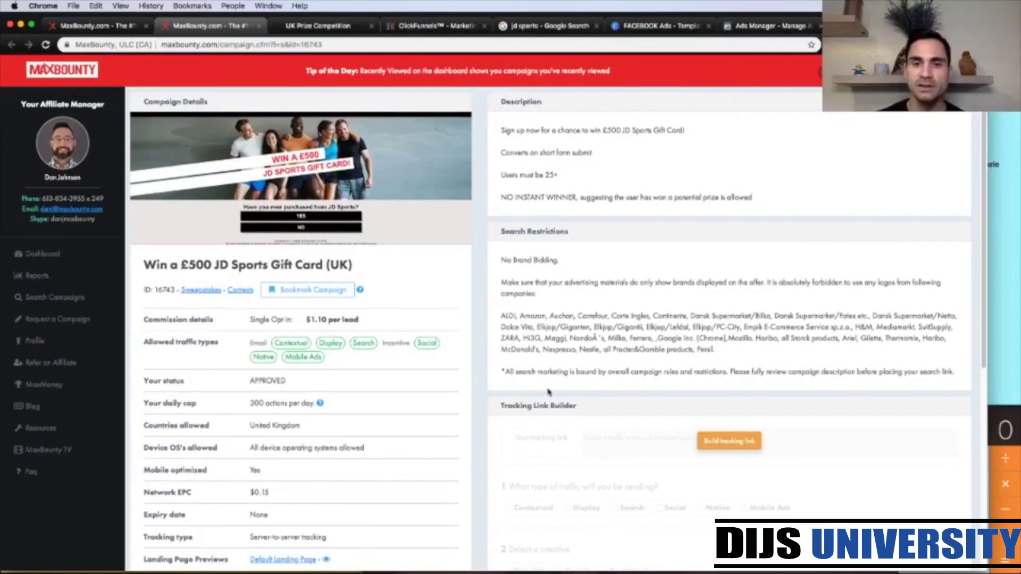
pyautogui.tripleClick(562, 407)
pyautogui.scroll(-3, 604, 410)
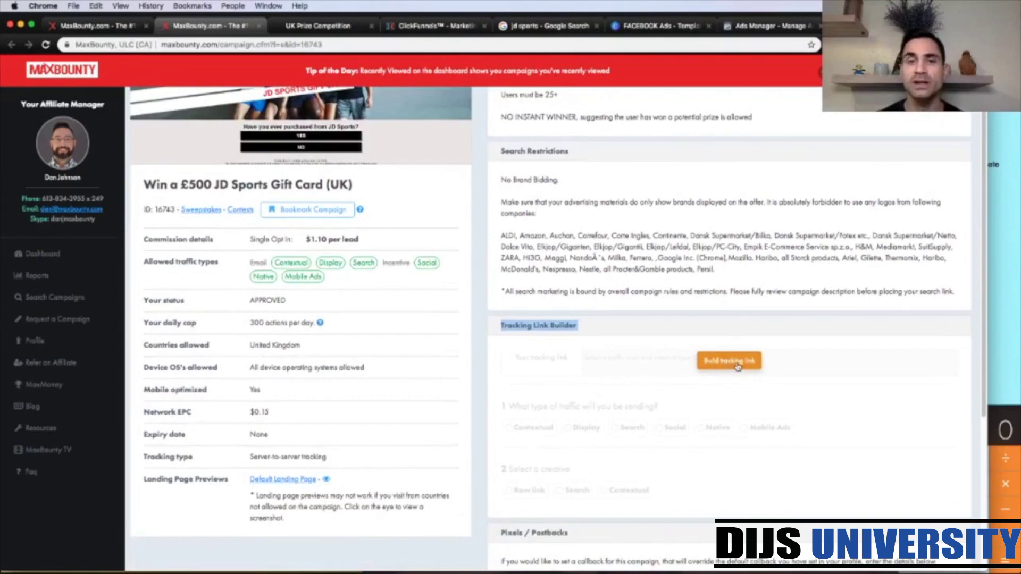
pyautogui.click(480, 367)
pyautogui.scroll(2, 478, 366)
pyautogui.scroll(2, 479, 365)
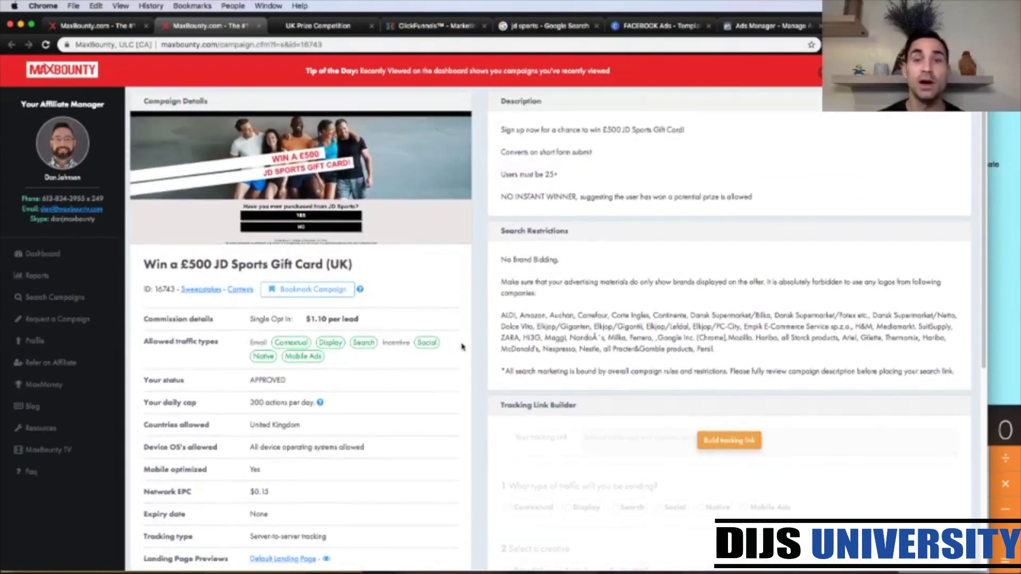
# View the offer's UK Prize Competition landing page and answer YES to the JD Sports purchase question
pyautogui.click(300, 28)
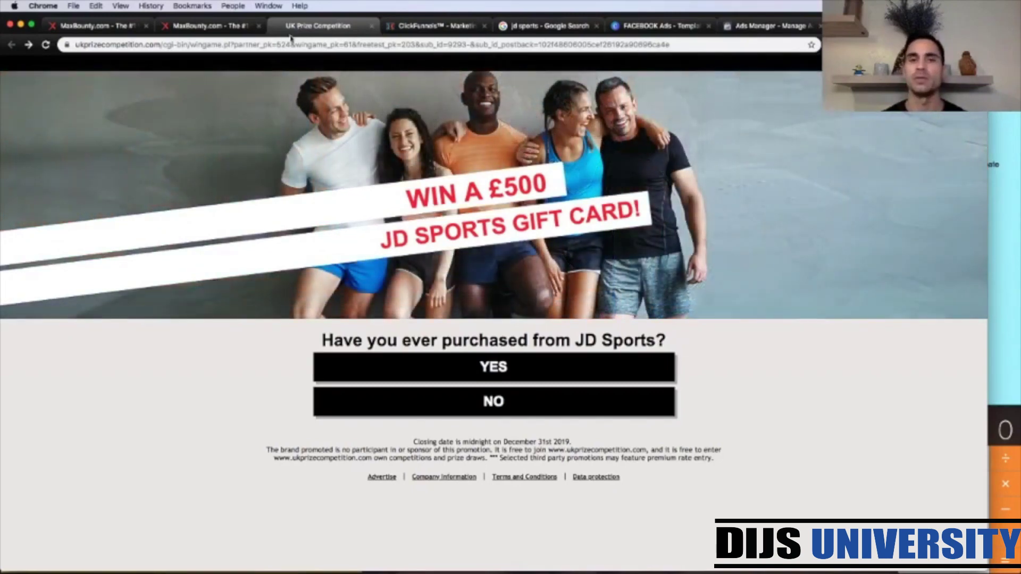
pyautogui.click(493, 367)
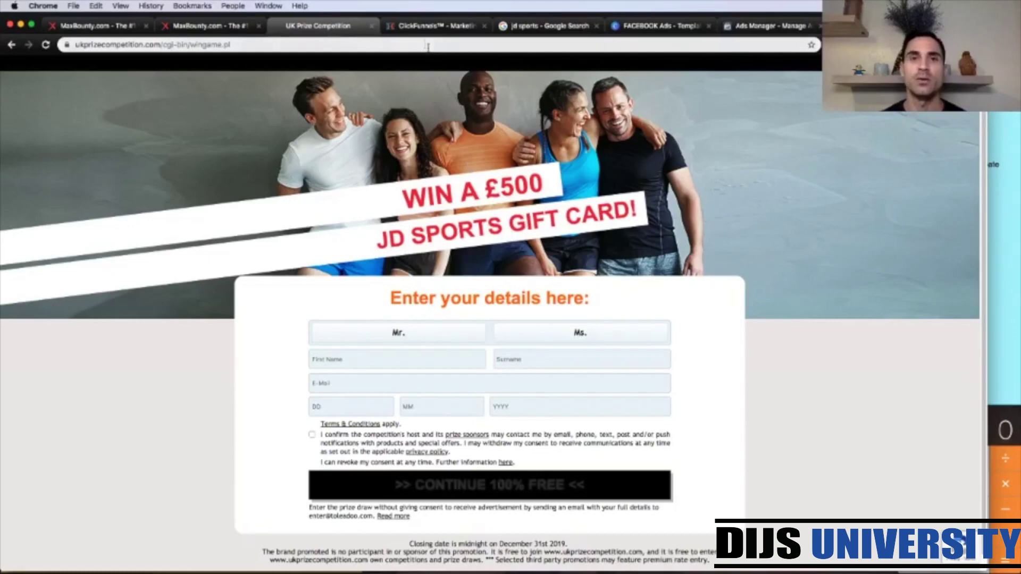
# Switch to ClickFunnels and open the MB - JD SPORTS funnel's Facebook Template page for editing in the mobile layout
pyautogui.click(425, 28)
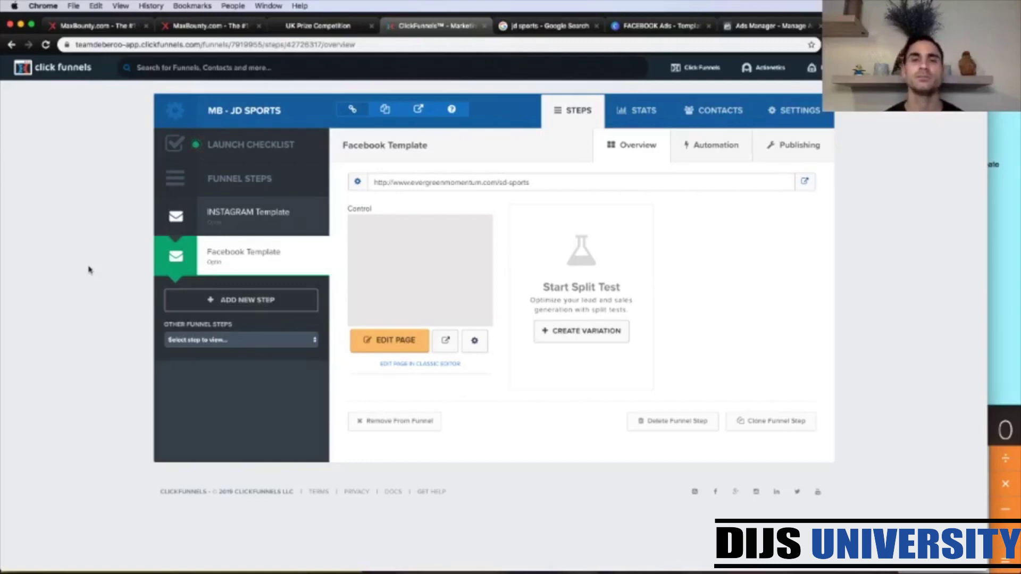
pyautogui.click(396, 344)
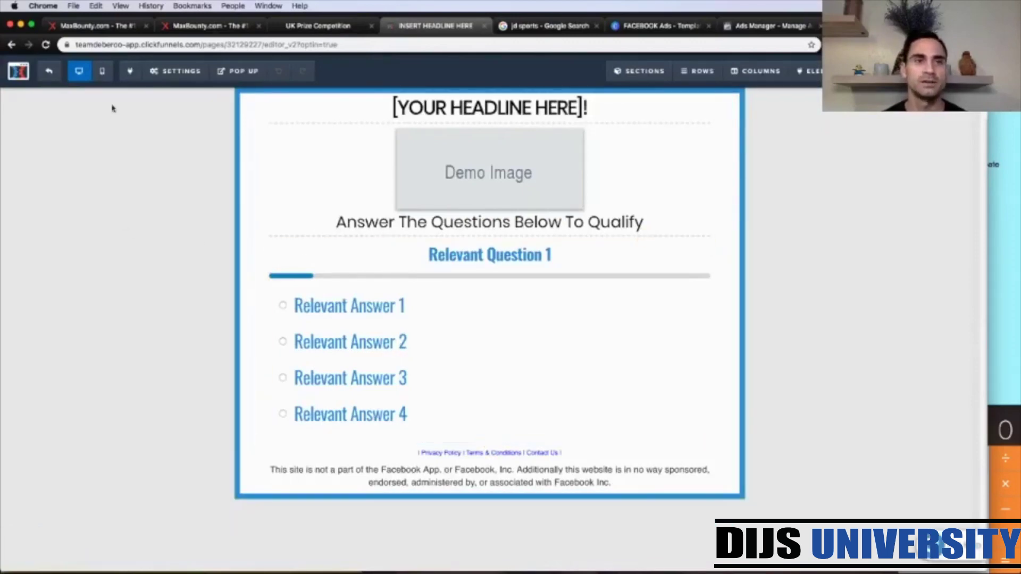
pyautogui.click(102, 75)
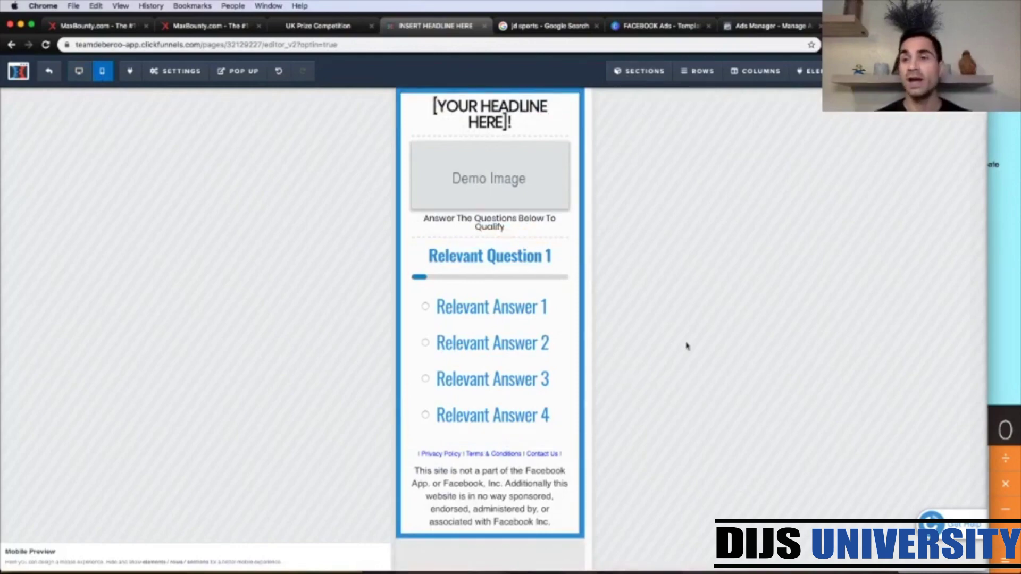
# Replace the page's headline placeholder with "NOW You Have A Chance To WIN A JD SPORTS Gift Card Worth £500!" from the Stickies note
pyautogui.click(1001, 318)
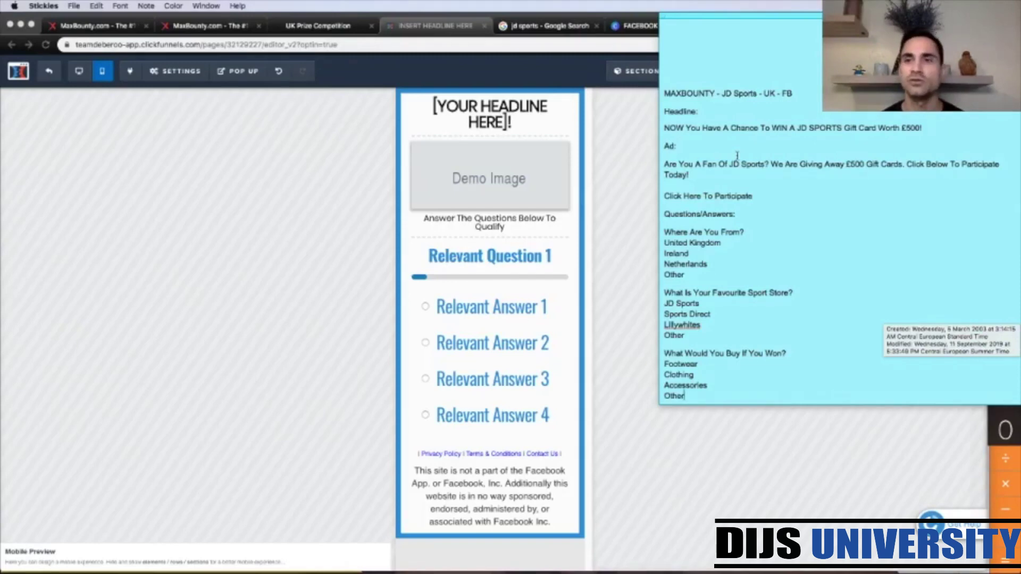
pyautogui.tripleClick(748, 128)
pyautogui.press('super+c')
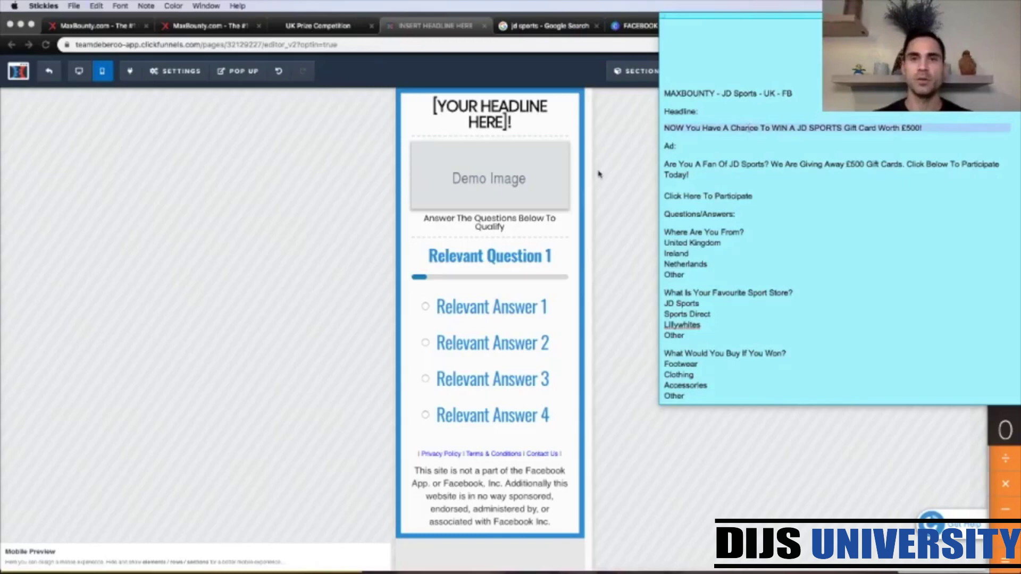
pyautogui.click(490, 120)
pyautogui.doubleClick(489, 120)
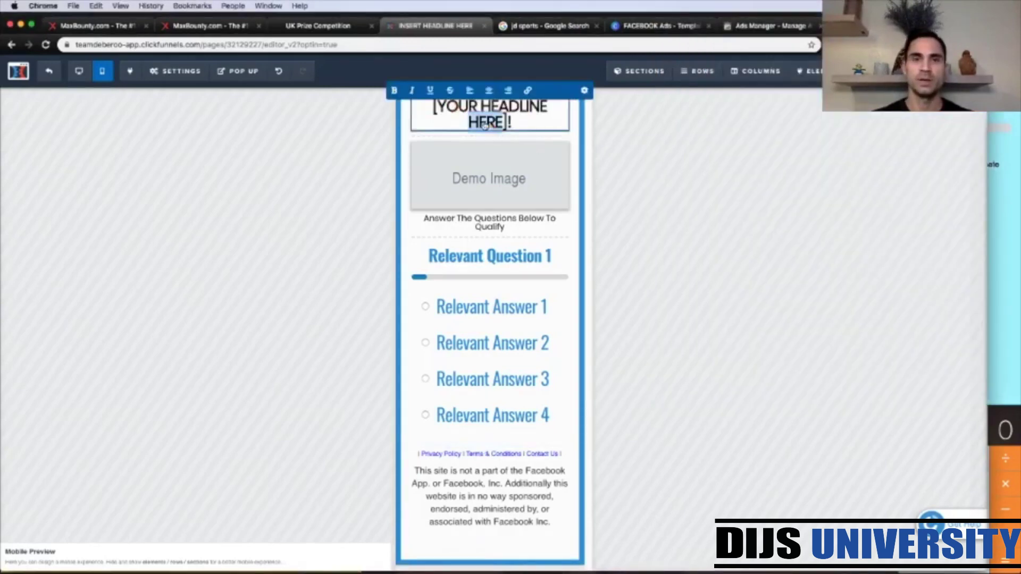
pyautogui.press('super+v')
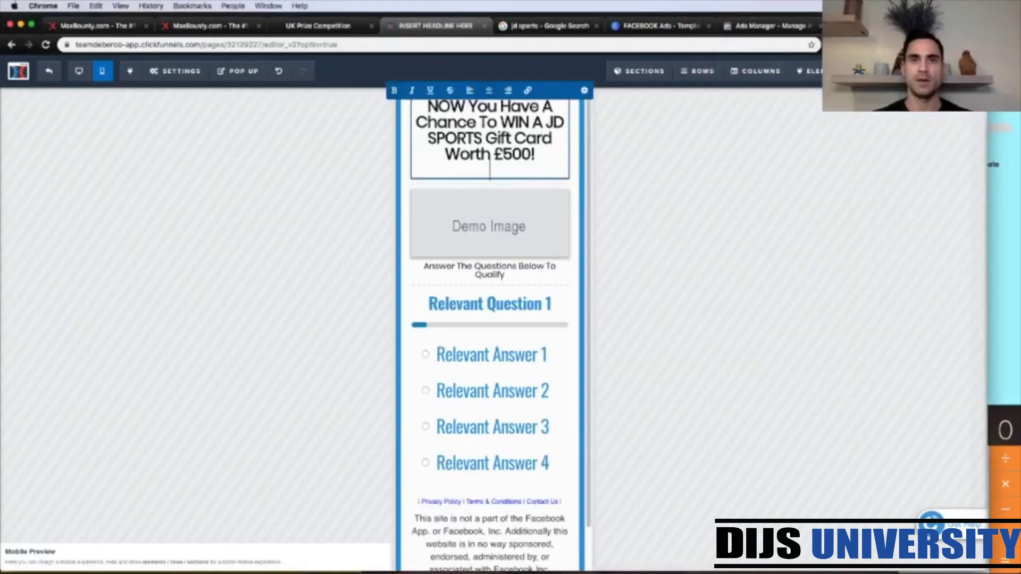
pyautogui.click(668, 223)
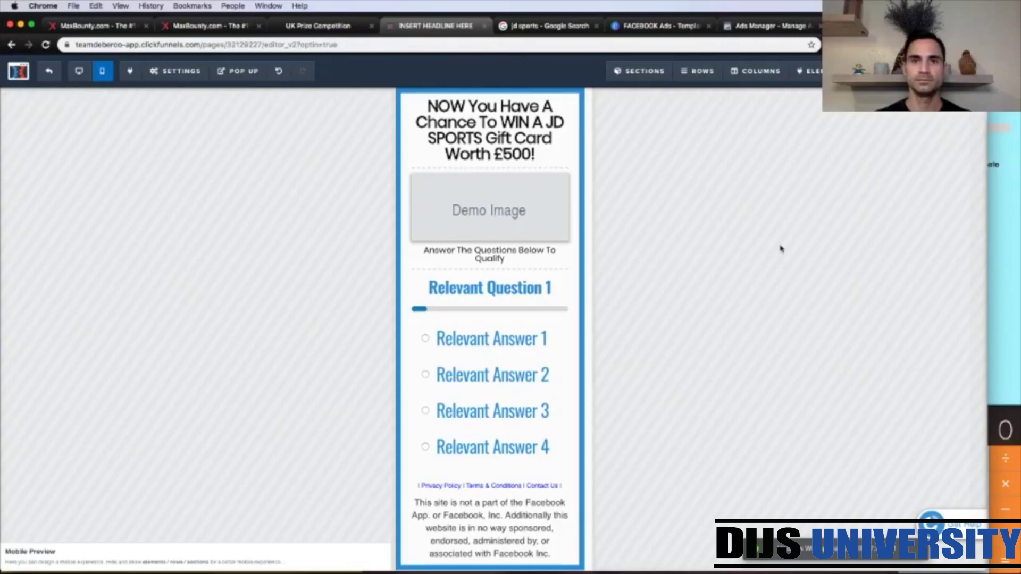
# Replace the demo image below the headline with the JD storefront picture from the uploaded images library
pyautogui.moveTo(518, 215)
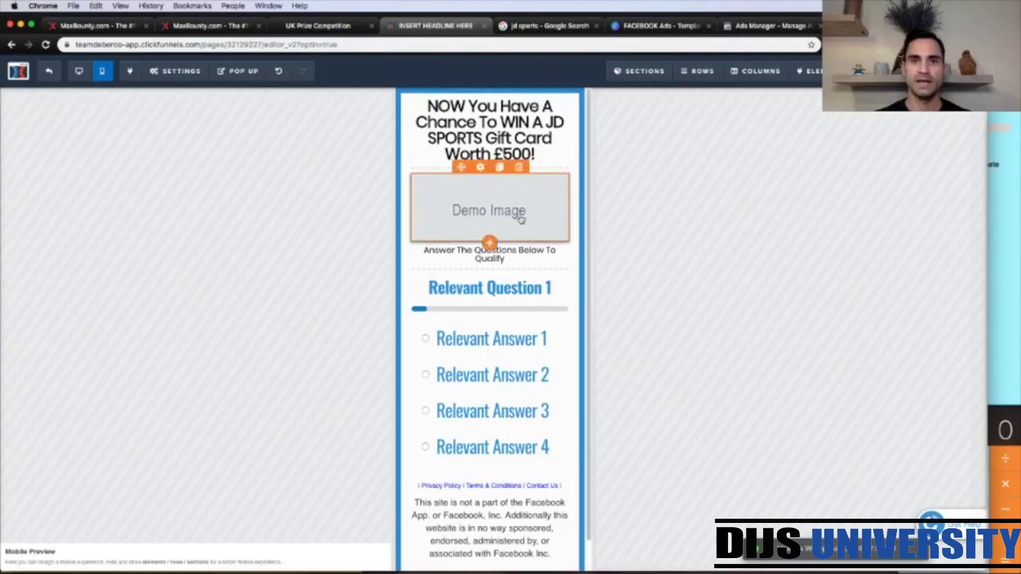
pyautogui.click(484, 214)
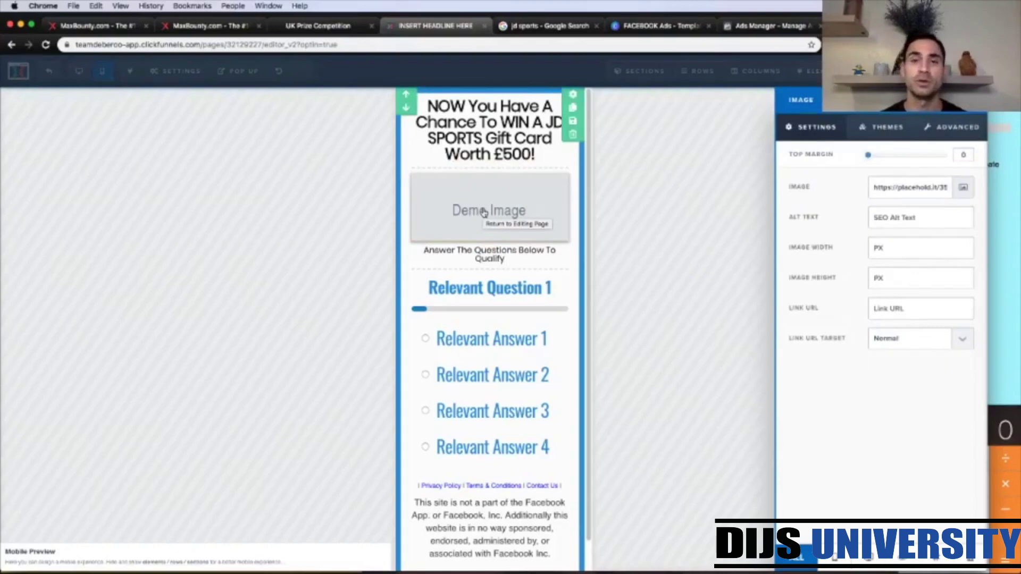
pyautogui.click(631, 240)
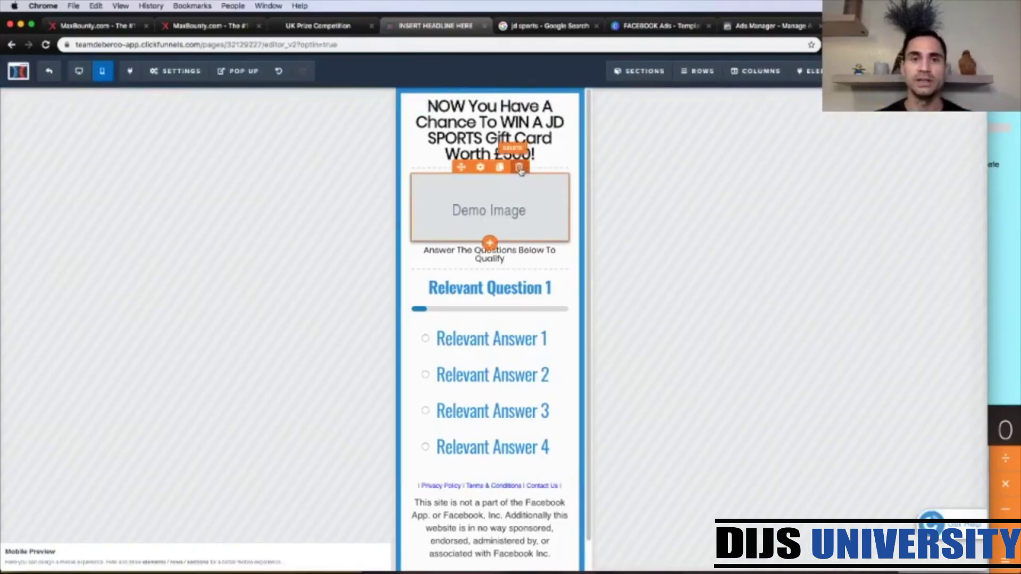
pyautogui.click(511, 211)
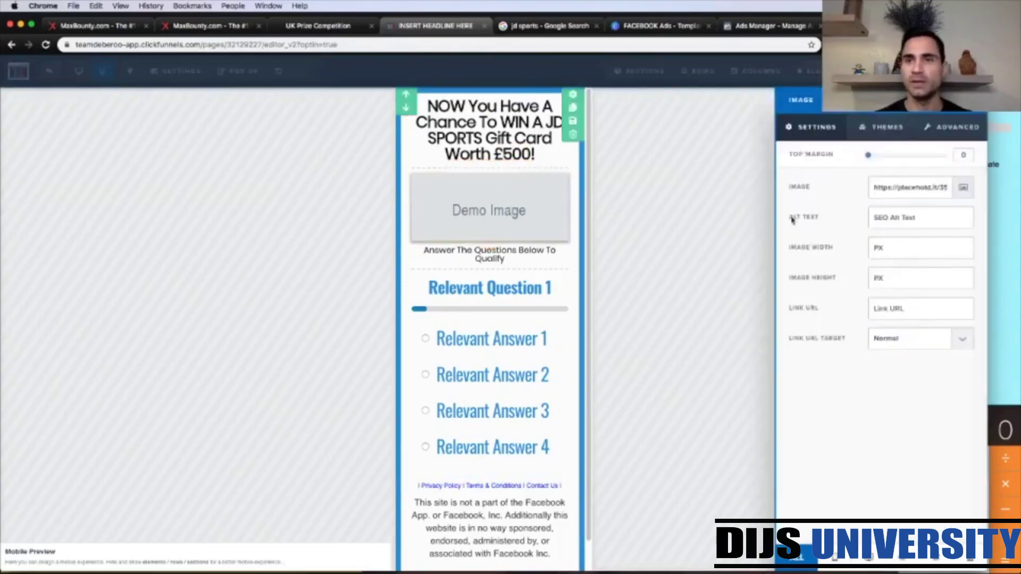
pyautogui.click(964, 189)
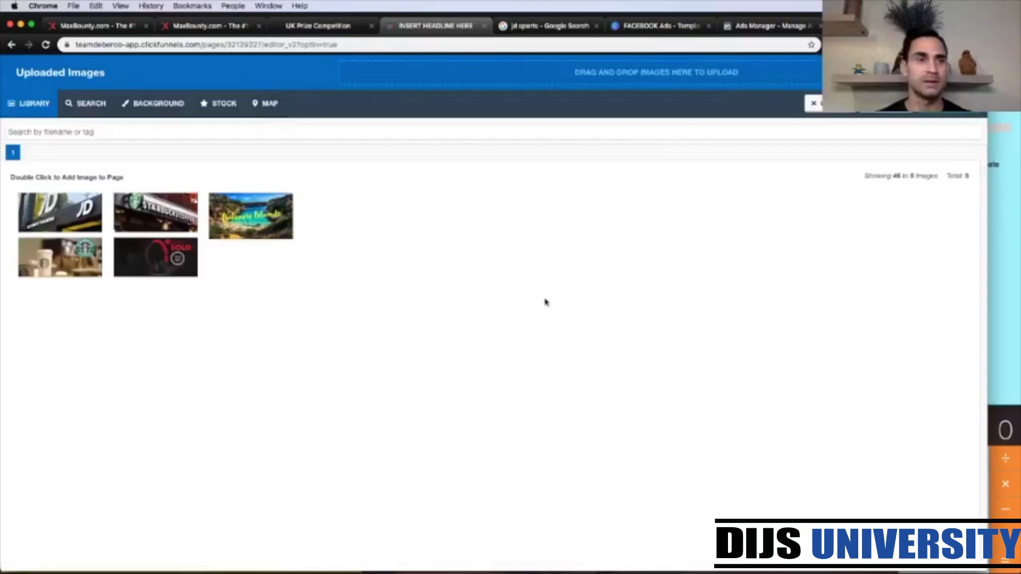
pyautogui.doubleClick(66, 208)
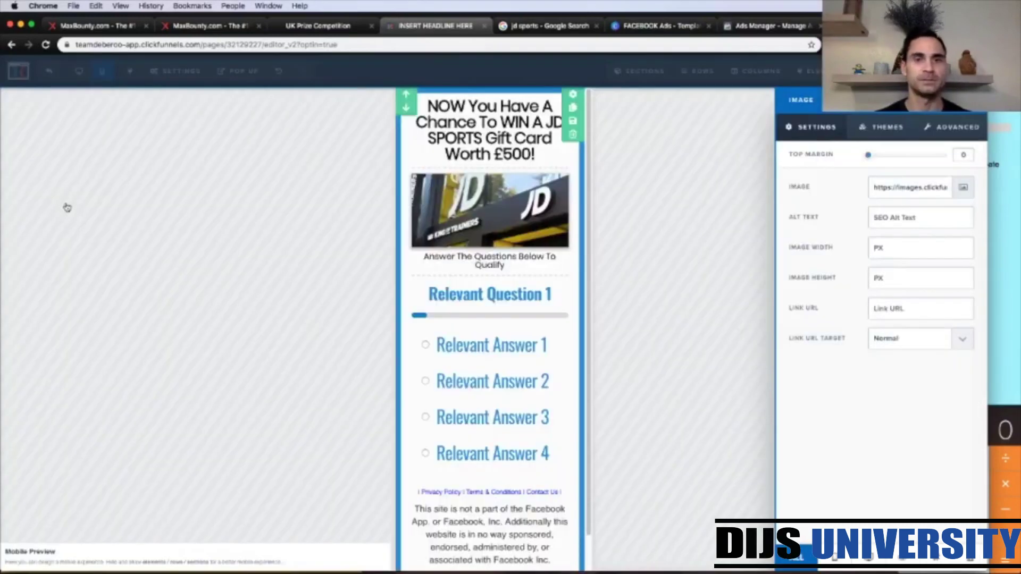
pyautogui.click(702, 278)
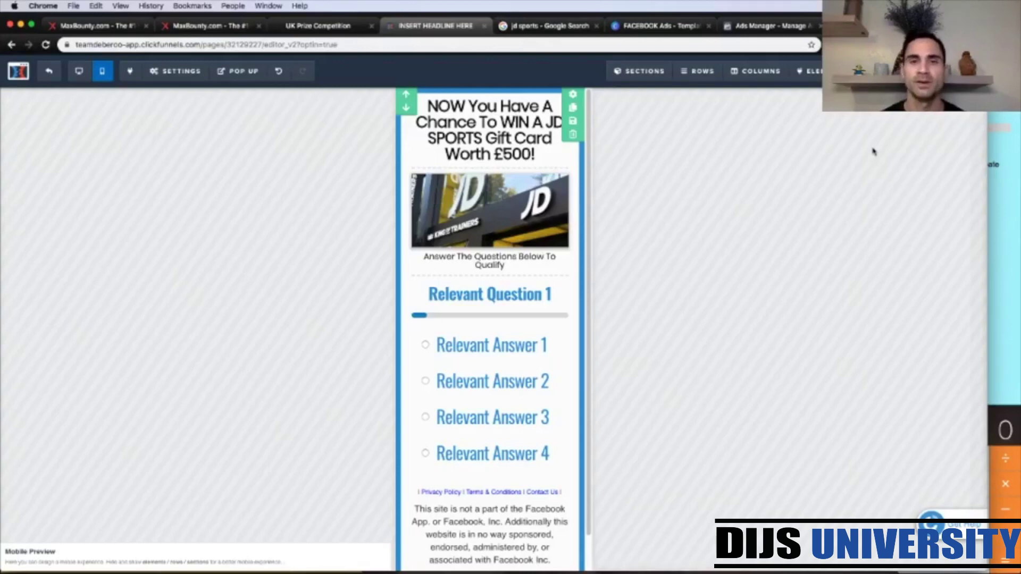
# Change the survey's first question to "Where Are You From?", copied from the Stickies note
pyautogui.click(511, 357)
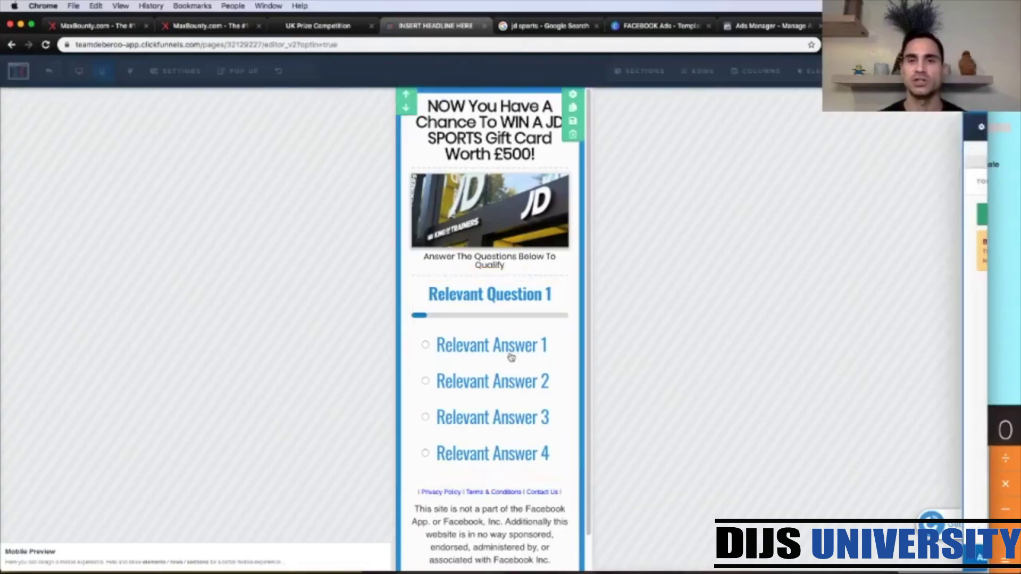
pyautogui.click(838, 188)
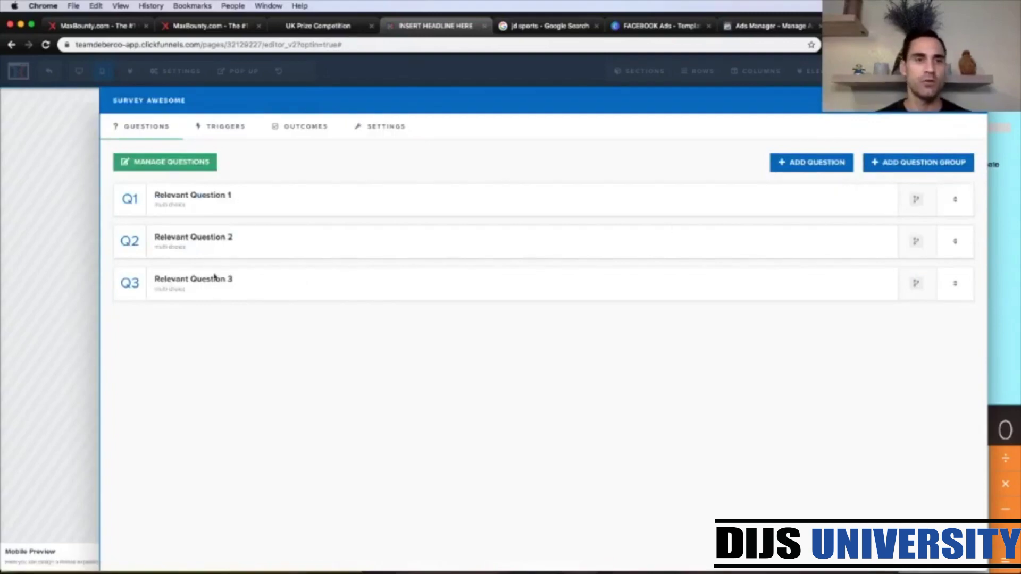
pyautogui.click(196, 195)
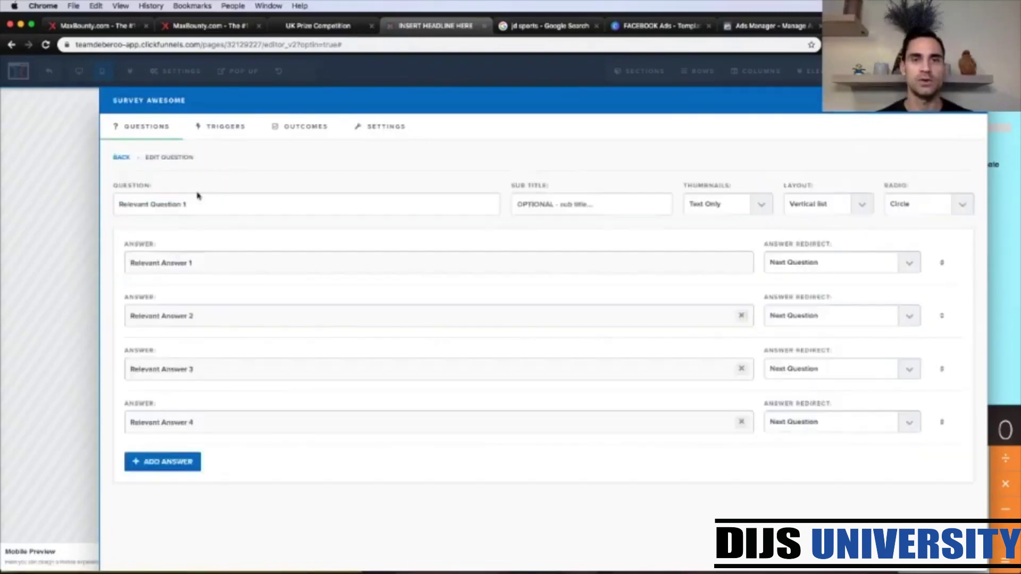
pyautogui.click(998, 235)
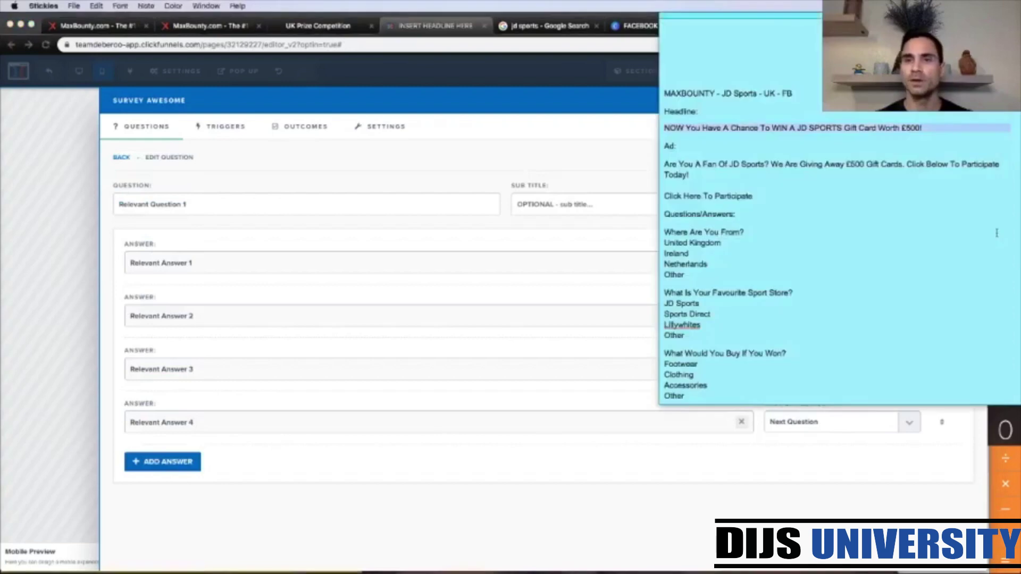
pyautogui.scroll(-2, 795, 235)
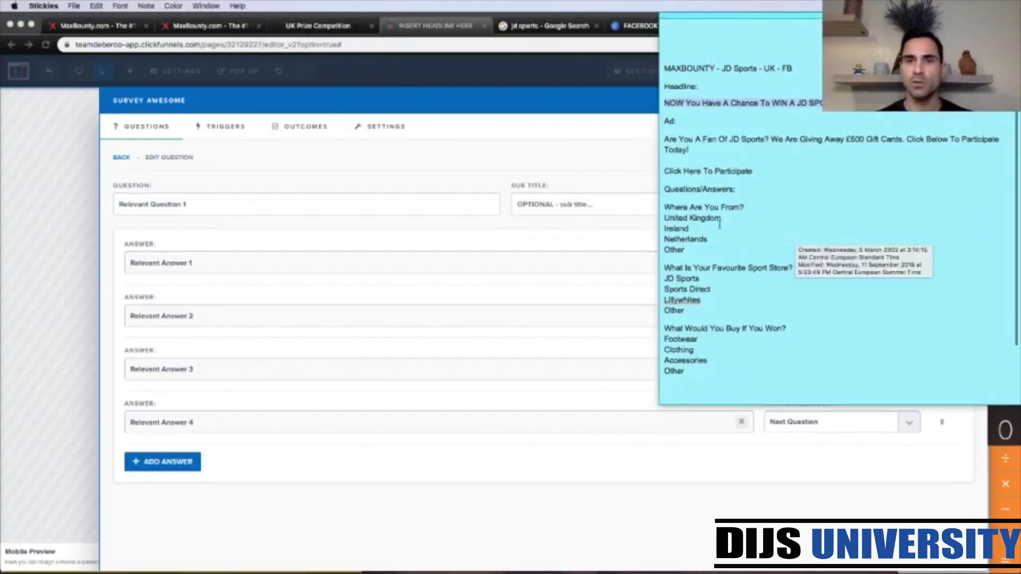
pyautogui.tripleClick(729, 202)
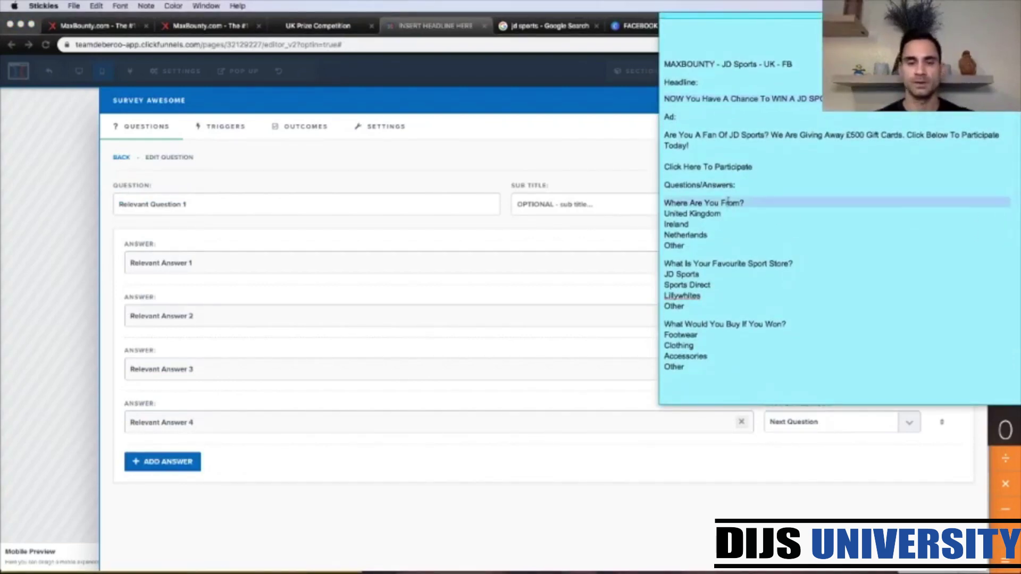
pyautogui.press('super+c')
pyautogui.click(209, 199)
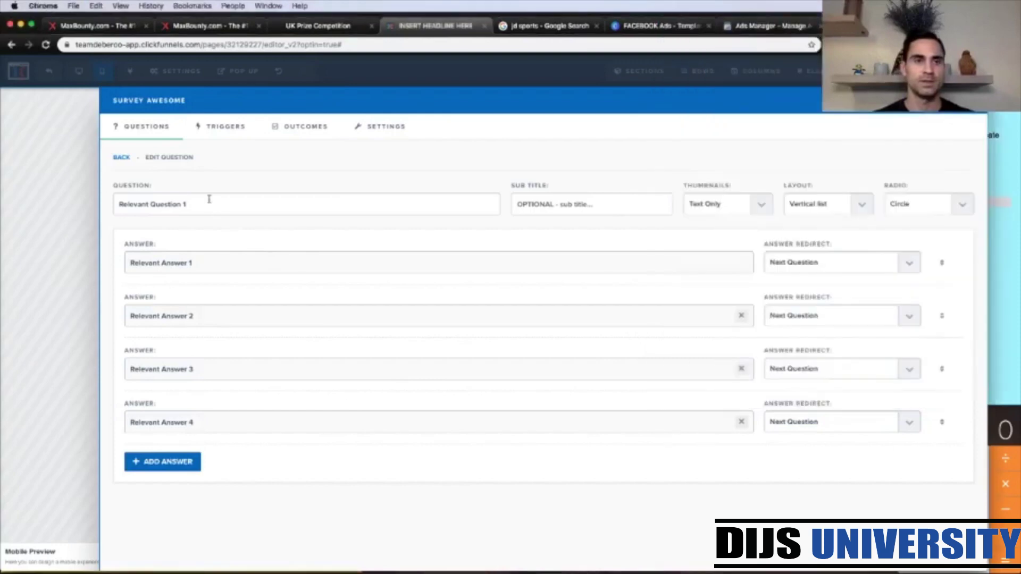
pyautogui.tripleClick(194, 205)
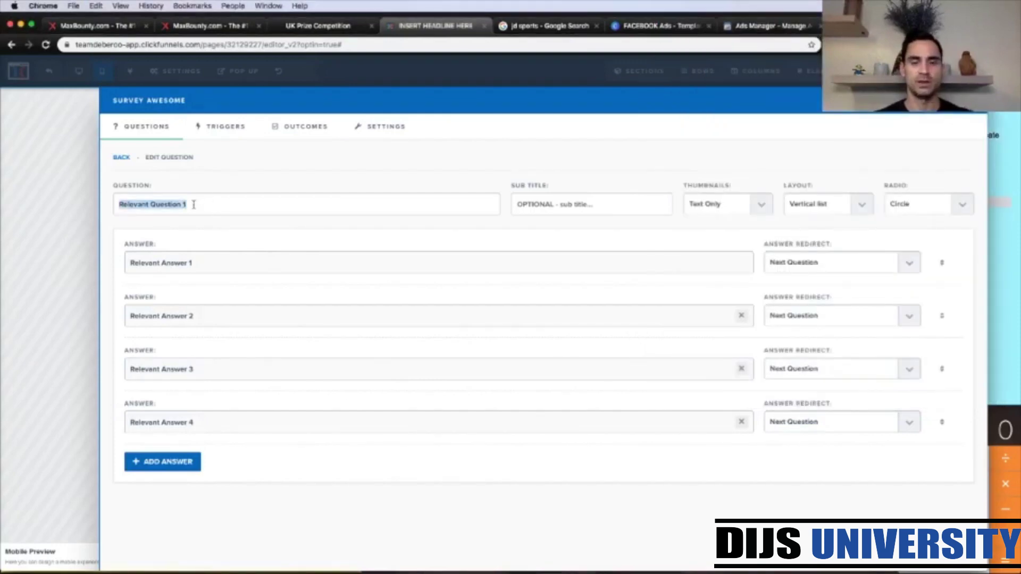
pyautogui.press('super+v')
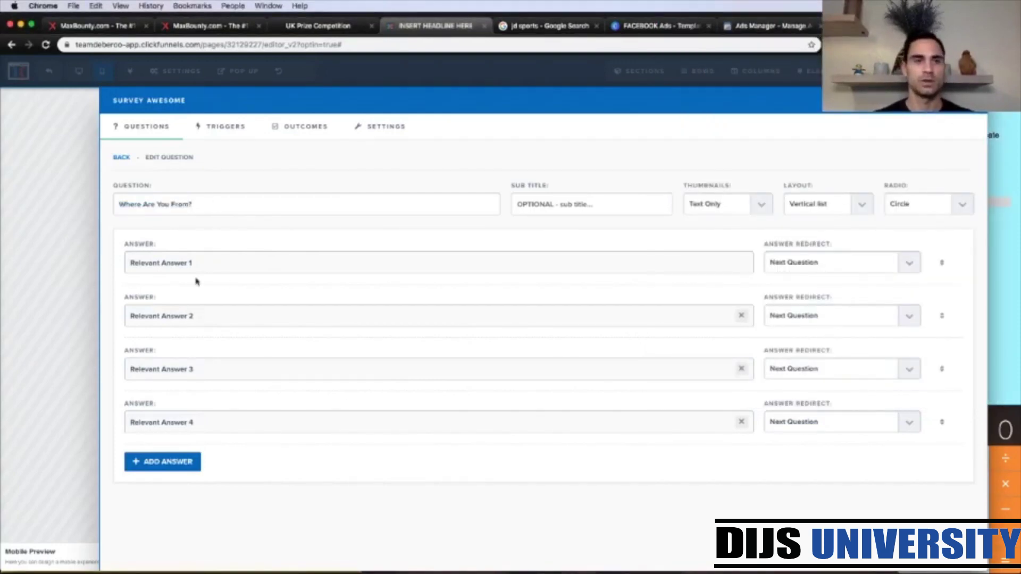
# Set the first two answers of the "Where Are You From?" question to "United Kingdom" and "Ireland"
pyautogui.tripleClick(181, 262)
pyautogui.write('Un')
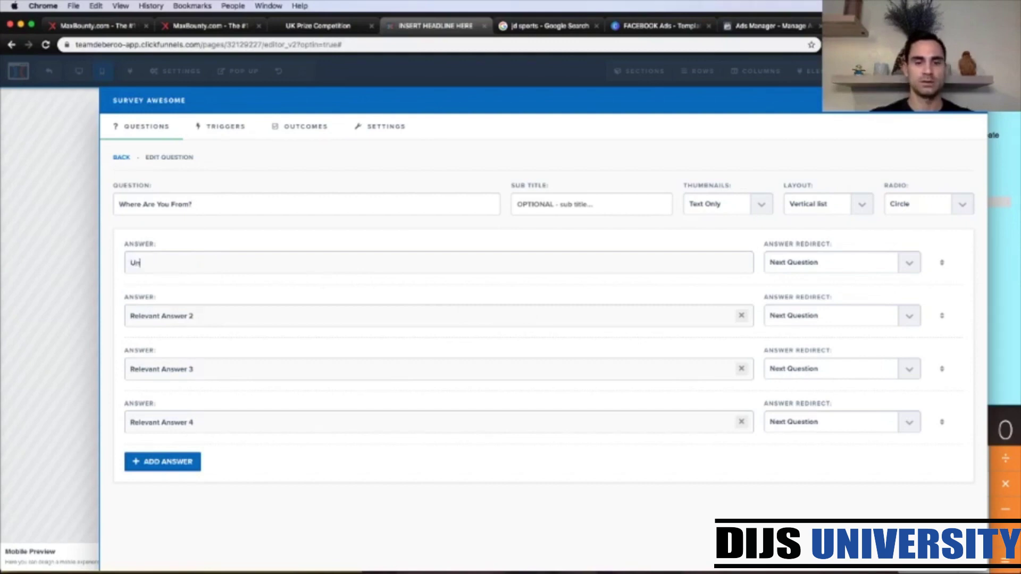
pyautogui.write('ited king')
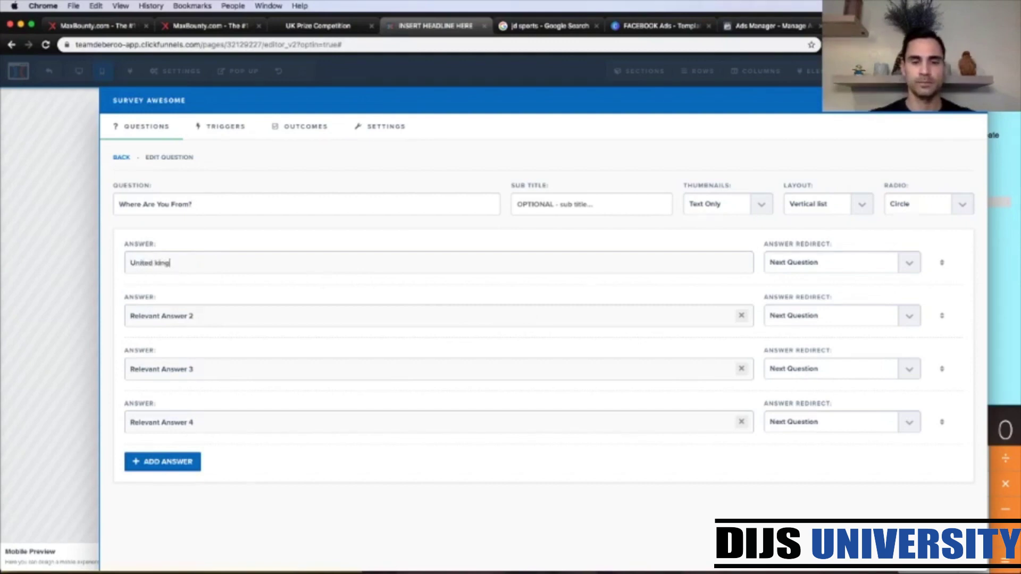
pyautogui.write('dom')
pyautogui.doubleClick(177, 261)
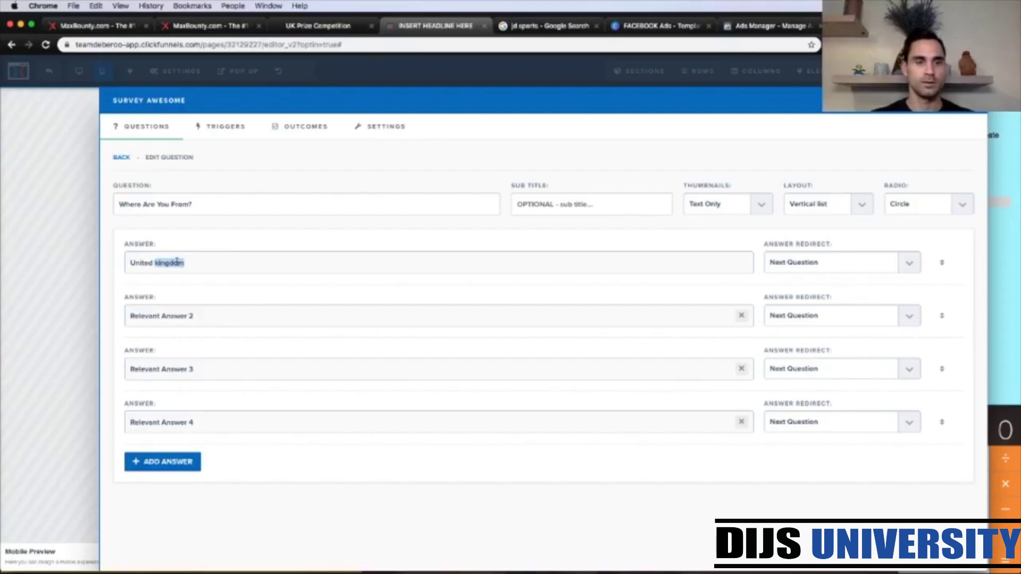
pyautogui.write('Kingdom')
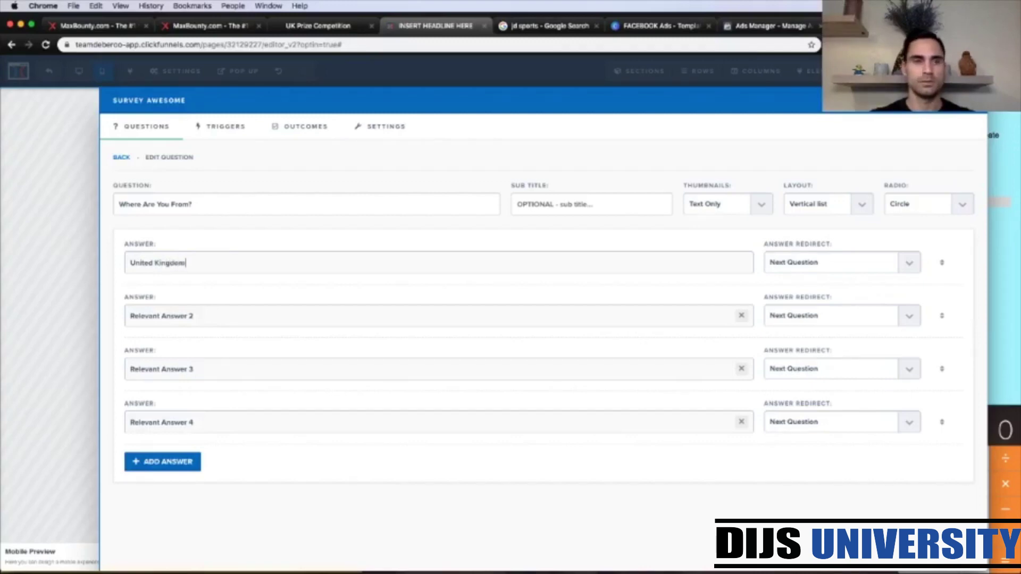
pyautogui.tripleClick(171, 317)
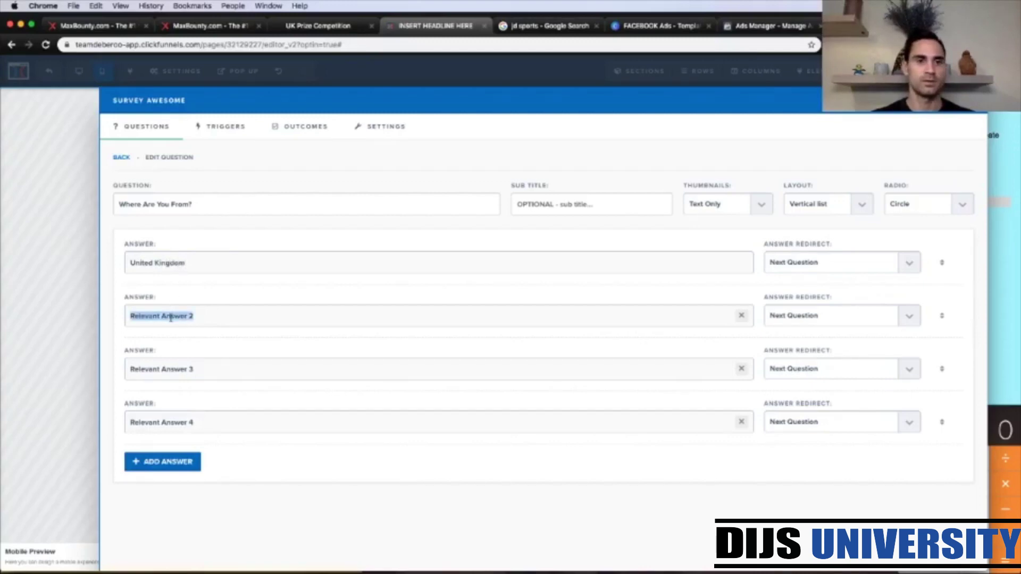
pyautogui.write('Ireland')
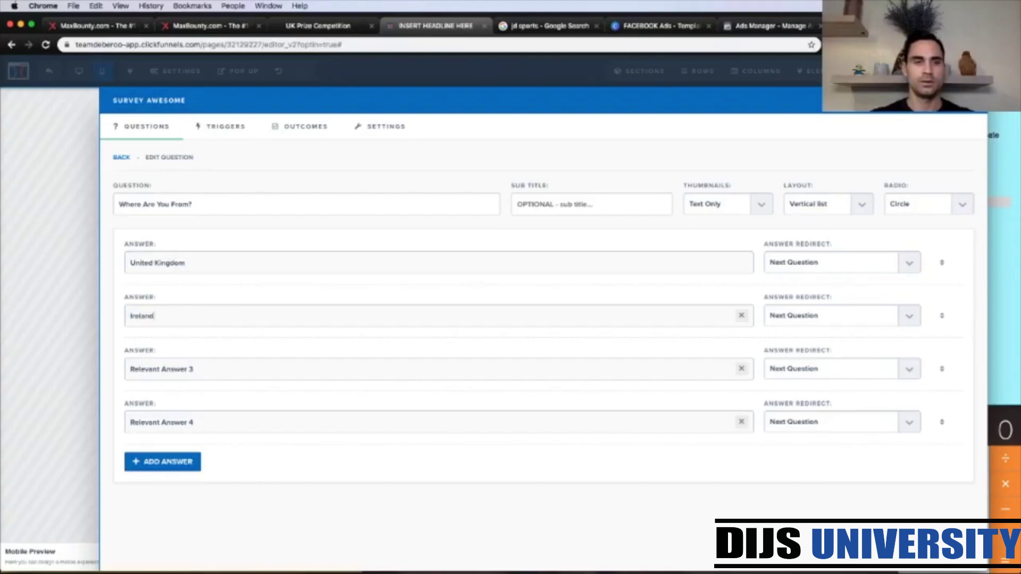
# Replace the third answer of "Where Are You From?" with "Netherlands", copied from the Stickies note
pyautogui.tripleClick(174, 367)
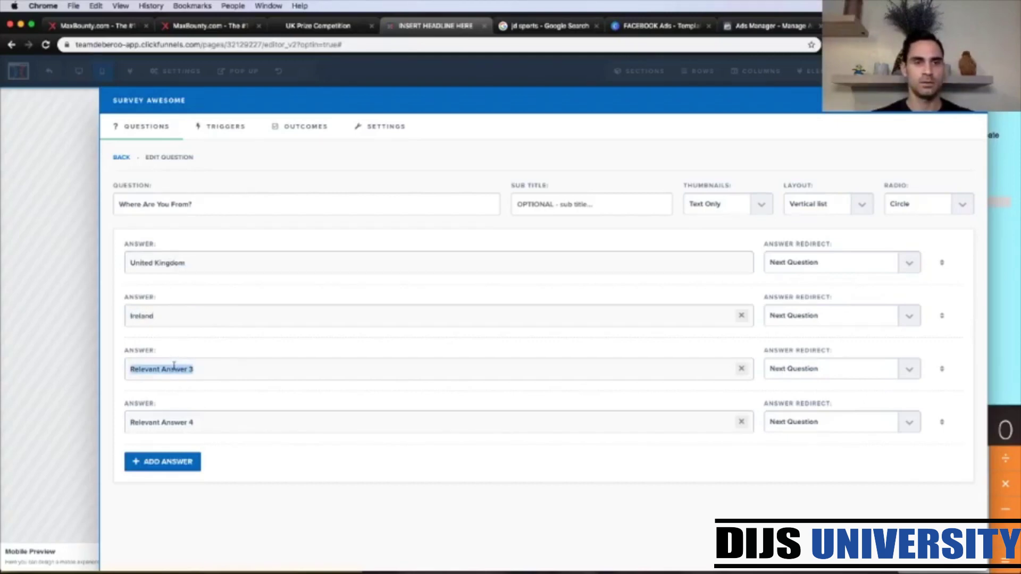
pyautogui.click(1011, 281)
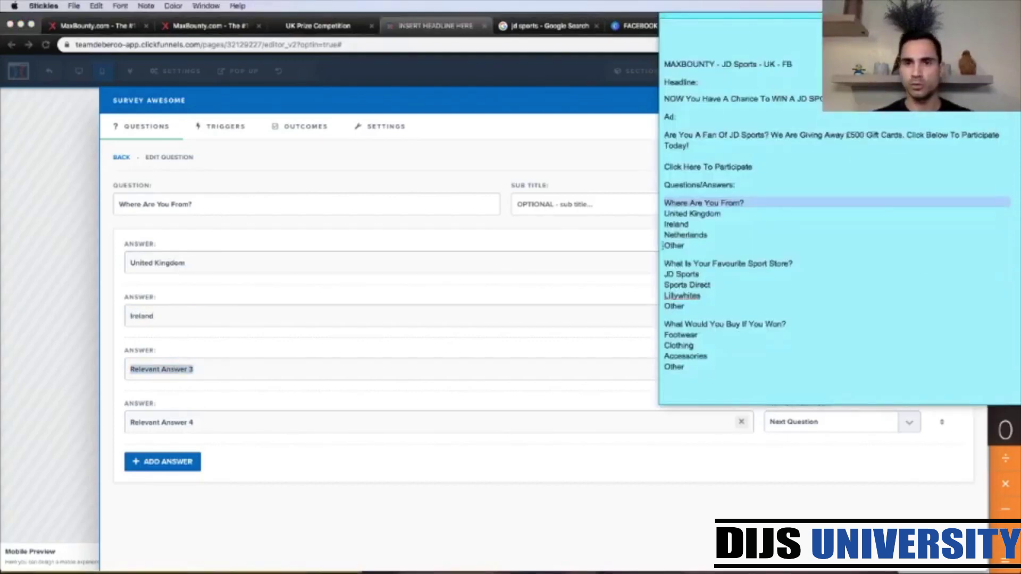
pyautogui.click(677, 235)
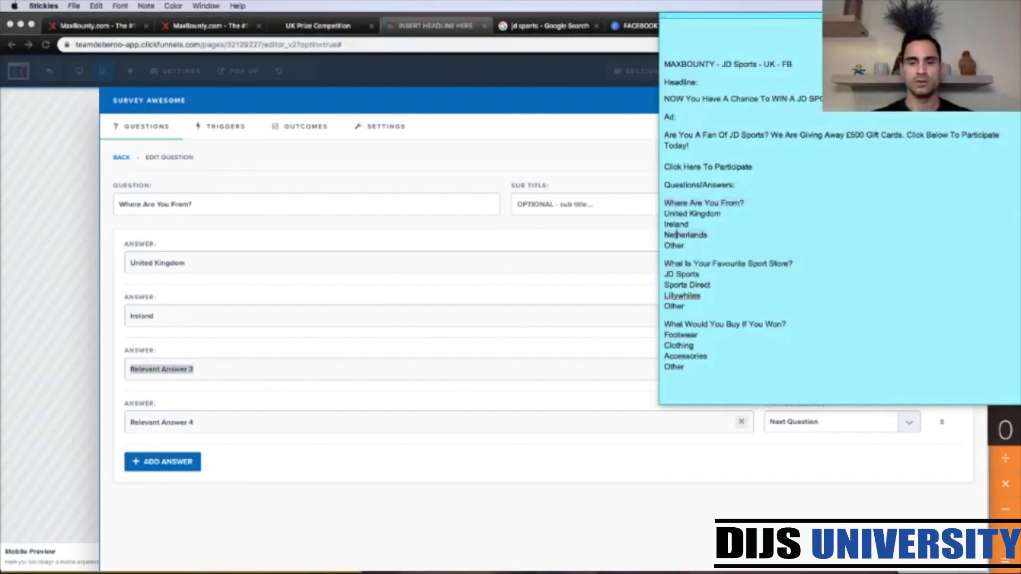
pyautogui.click(265, 367)
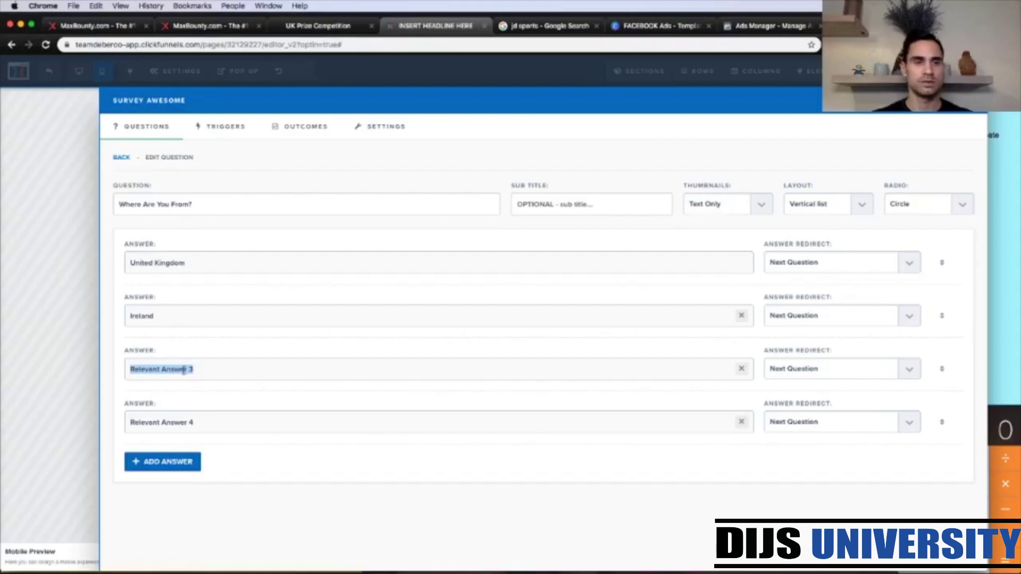
pyautogui.press('super+v')
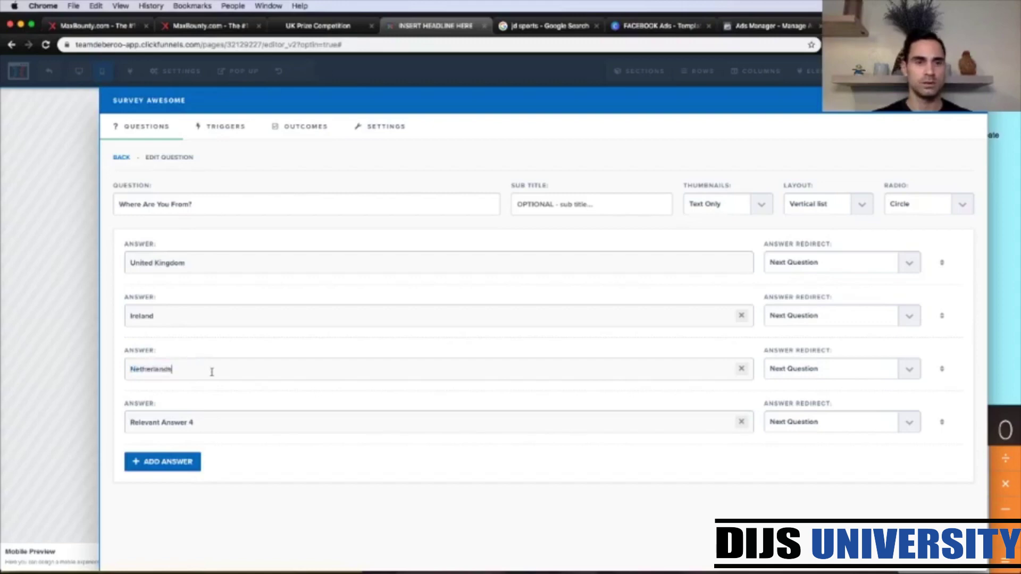
# Change the fourth answer of "Where Are You From?" to "Other" and return to the survey's question list
pyautogui.tripleClick(195, 422)
pyautogui.click(195, 422)
pyautogui.press('BackSpace')
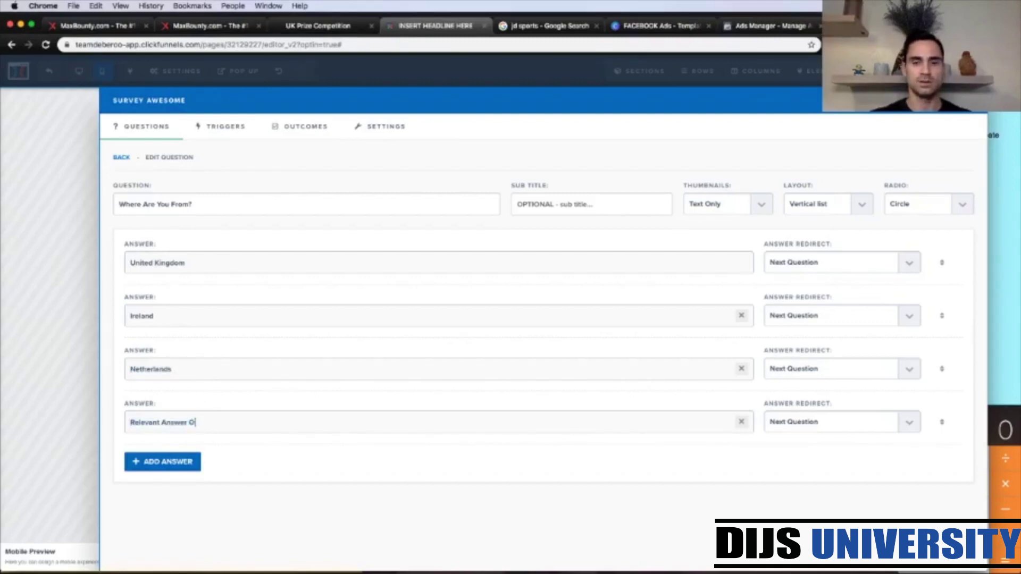
pyautogui.write('Other')
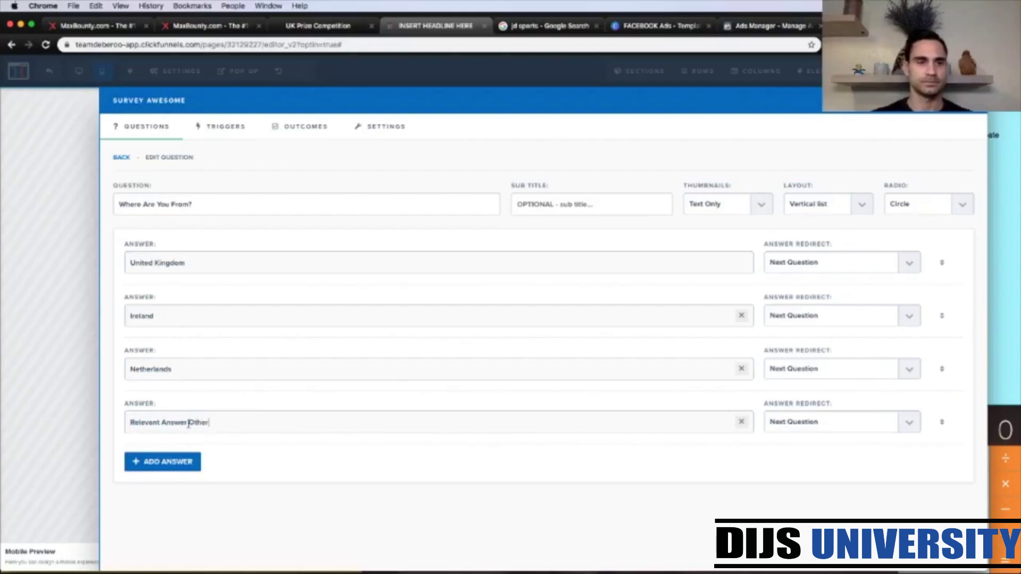
pyautogui.press('BackSpace')
pyautogui.press('BackSpace')
pyautogui.press('BackSpace')
pyautogui.press('BackSpace')
pyautogui.press('BackSpace')
pyautogui.press('BackSpace')
pyautogui.press('BackSpace')
pyautogui.press('BackSpace')
pyautogui.press('BackSpace')
pyautogui.press('BackSpace')
pyautogui.press('BackSpace')
pyautogui.press('BackSpace')
pyautogui.press('BackSpace')
pyautogui.press('BackSpace')
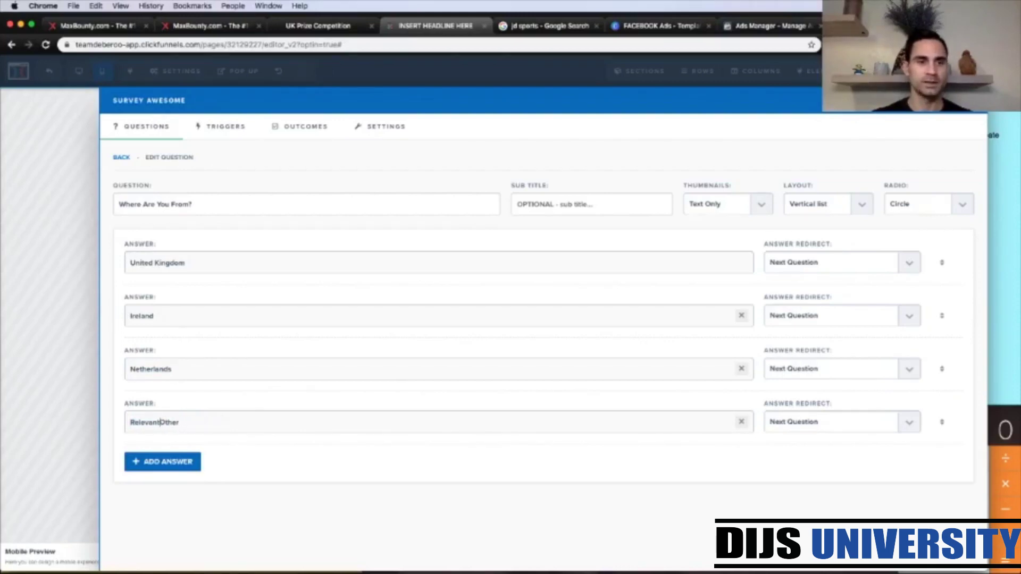
pyautogui.press('BackSpace')
pyautogui.press('BackSpace')
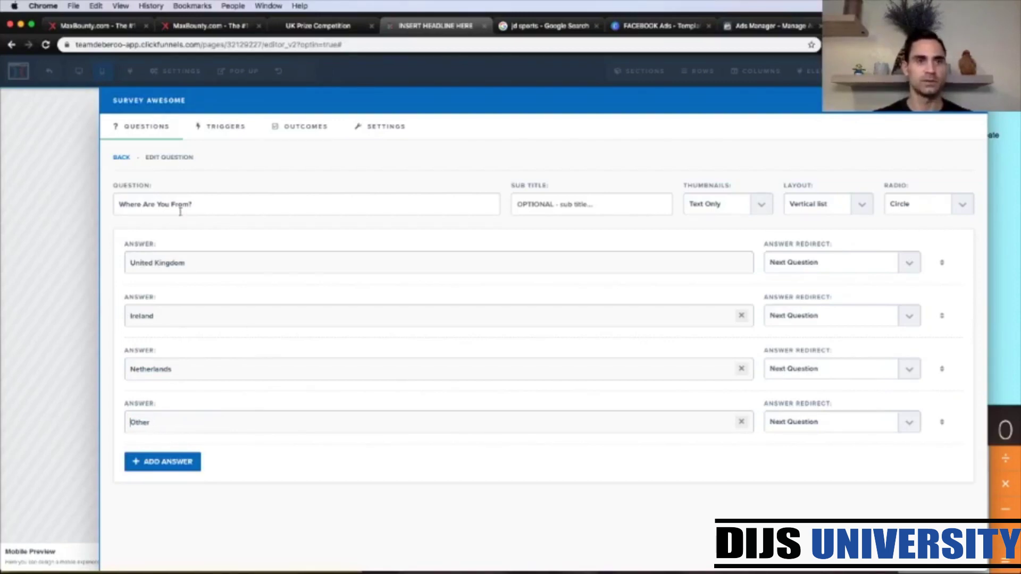
pyautogui.click(122, 158)
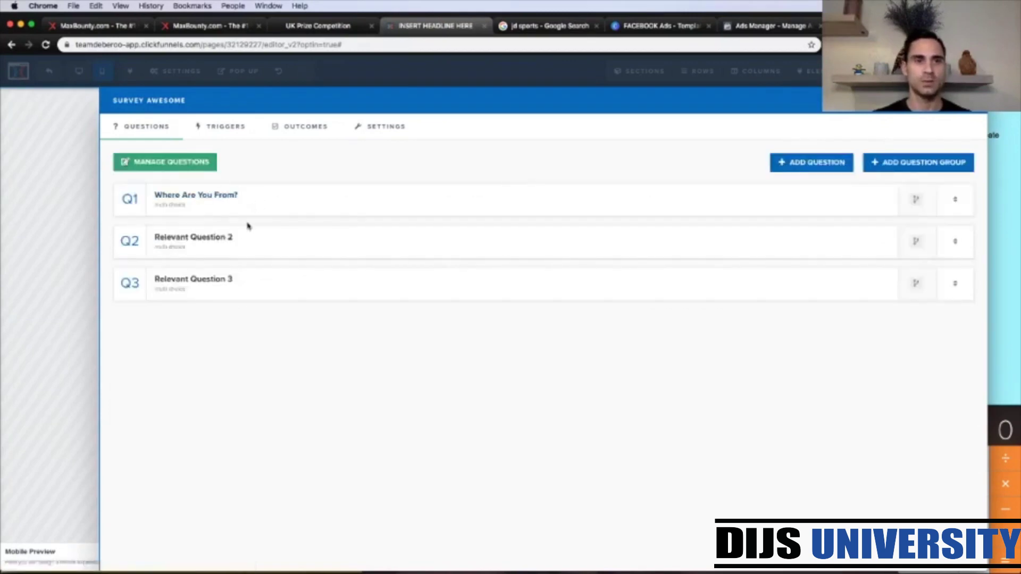
# Change the survey's second question to "What Is Your Favourite Sport Store?", copied from the Stickies note
pyautogui.click(222, 241)
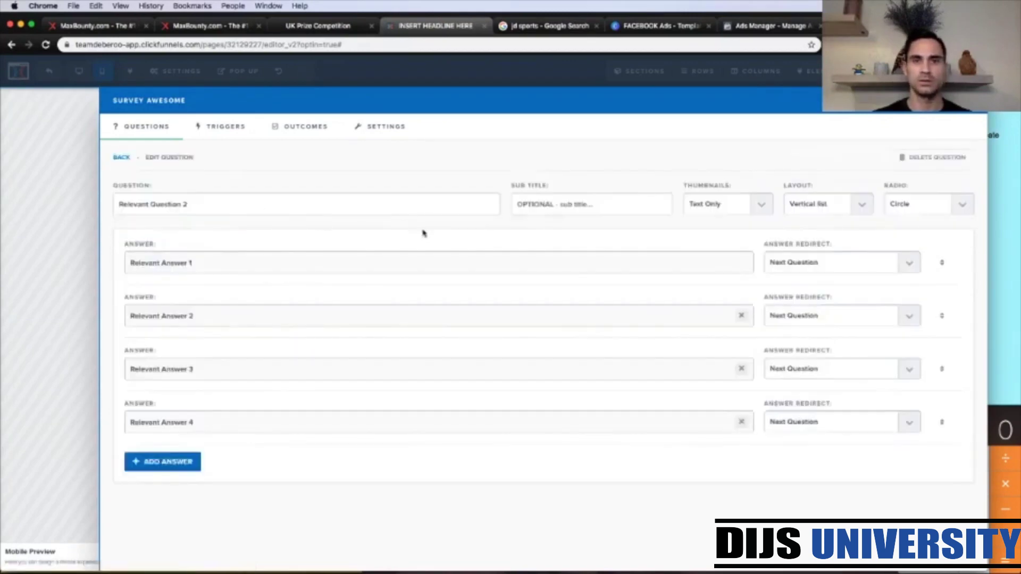
pyautogui.click(1009, 263)
pyautogui.scroll(-2, 896, 274)
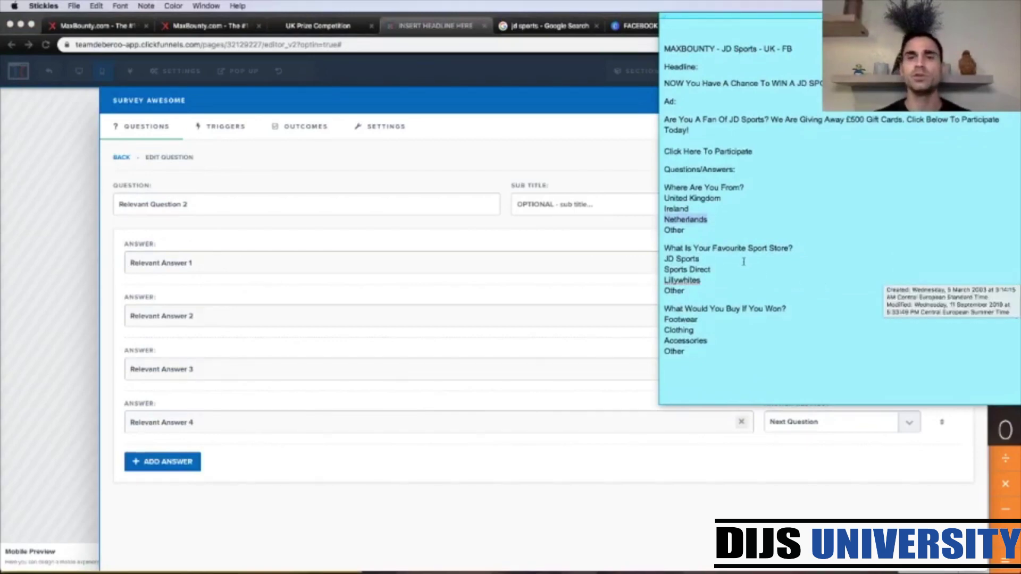
pyautogui.tripleClick(728, 249)
pyautogui.press('cmd+c')
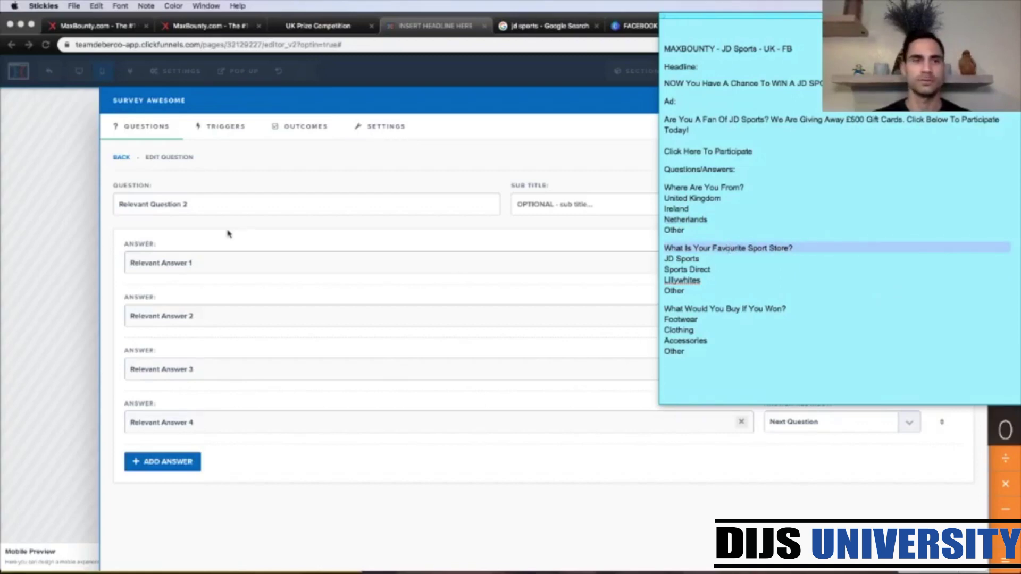
pyautogui.click(196, 205)
pyautogui.tripleClick(178, 205)
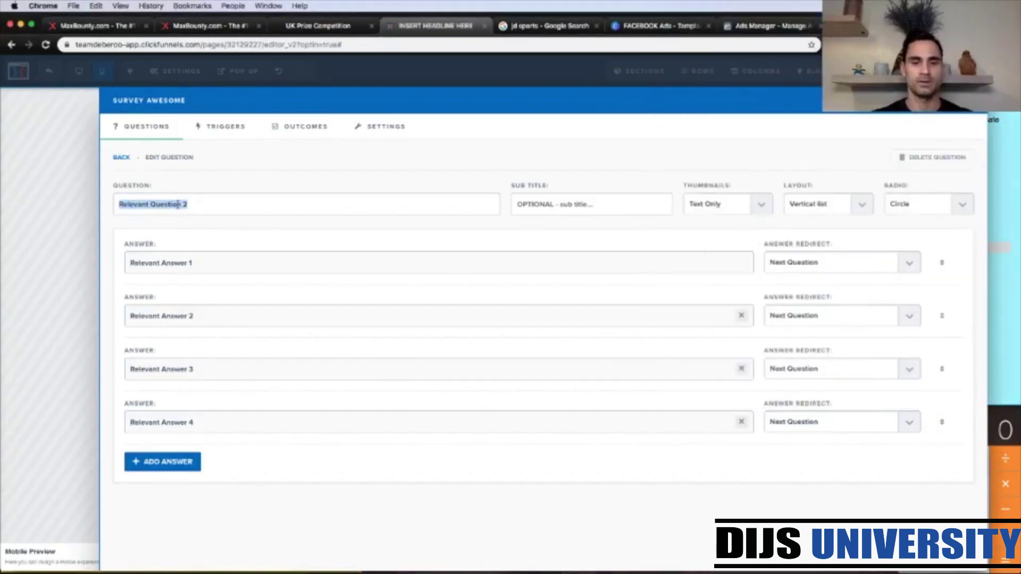
pyautogui.press('cmd+v')
# Replace the first answer of the favourite sport store question with "JD Sports" from the Stickies note
pyautogui.click(998, 300)
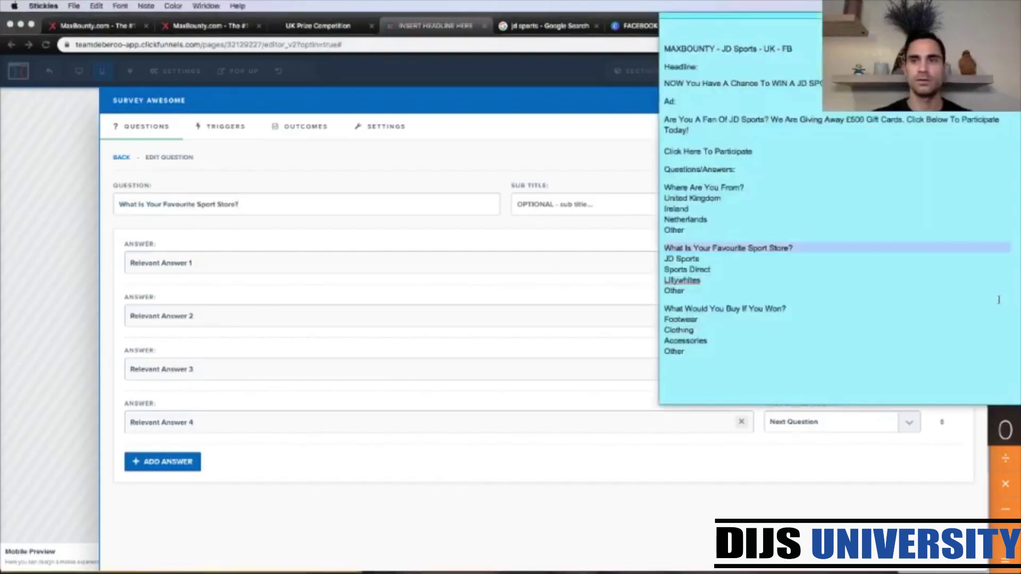
pyautogui.click(686, 259)
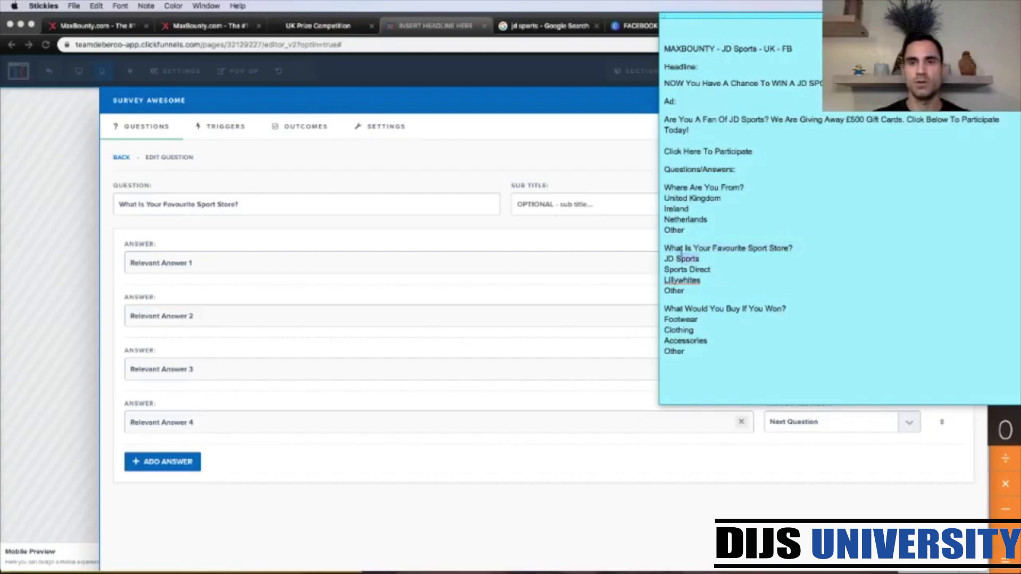
pyautogui.tripleClick(682, 259)
pyautogui.press('super+c')
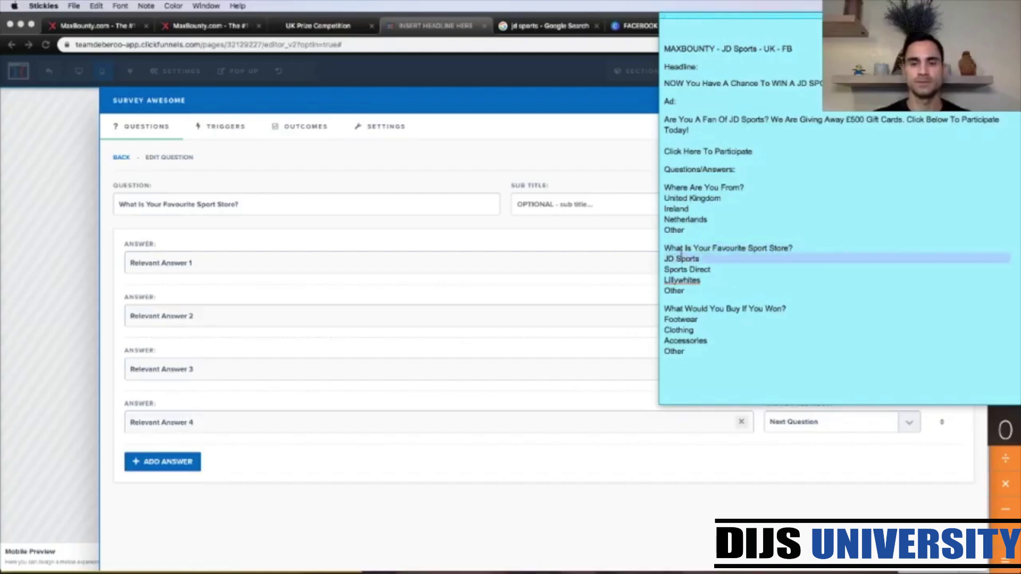
pyautogui.click(235, 266)
pyautogui.doubleClick(169, 263)
pyautogui.tripleClick(169, 263)
pyautogui.press('super+v')
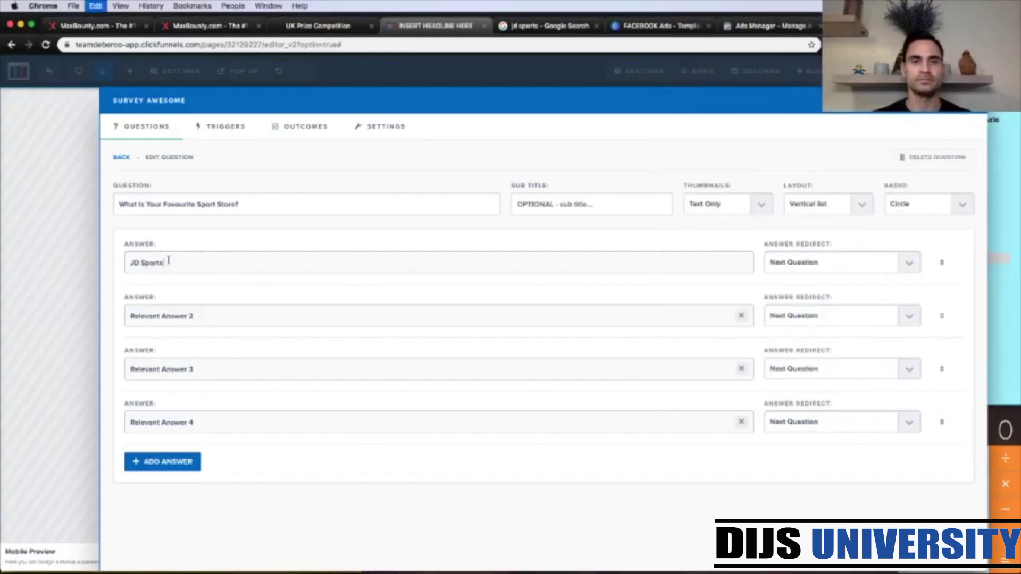
# Replace the second answer of the favourite sport store question with "Sports Direct" from the Stickies note
pyautogui.click(1010, 310)
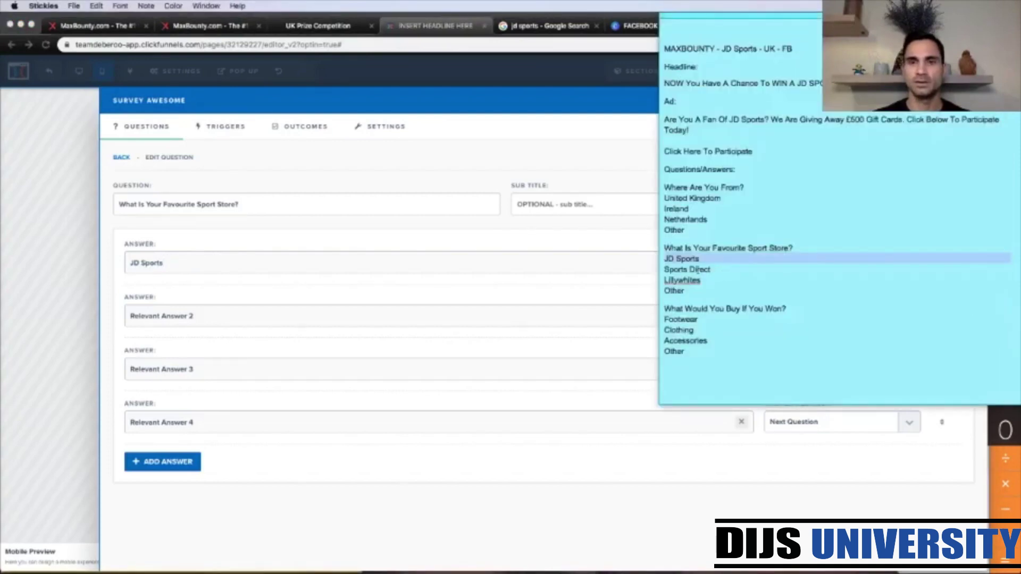
pyautogui.tripleClick(697, 269)
pyautogui.hotkey('ctrl', 'c')
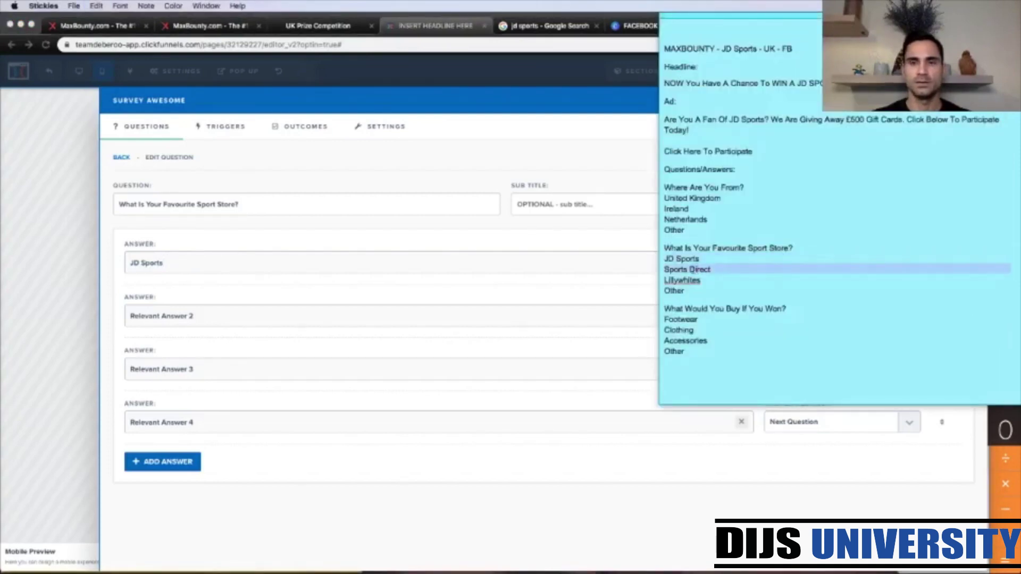
pyautogui.click(202, 319)
pyautogui.tripleClick(203, 319)
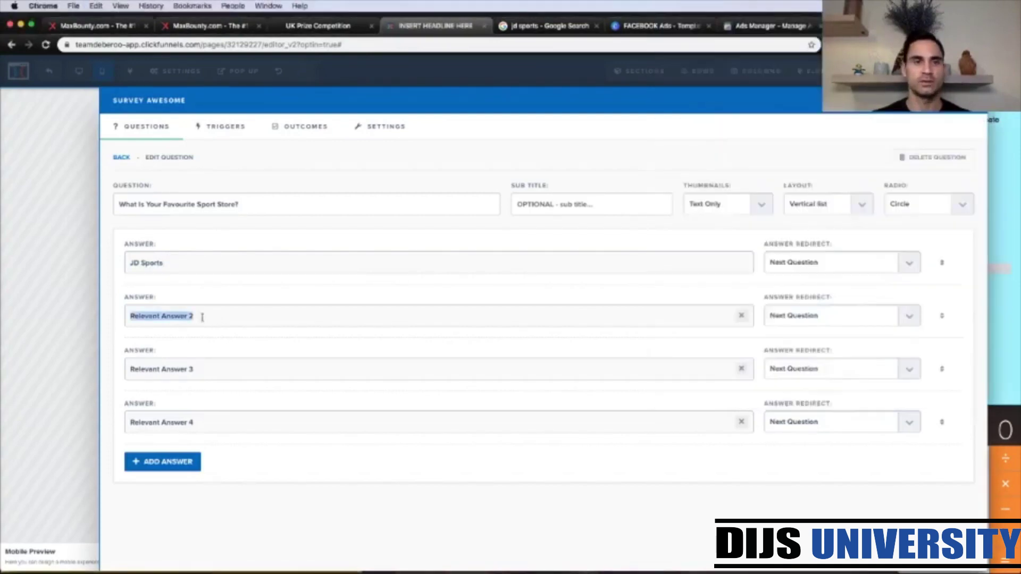
pyautogui.hotkey('ctrl', 'v')
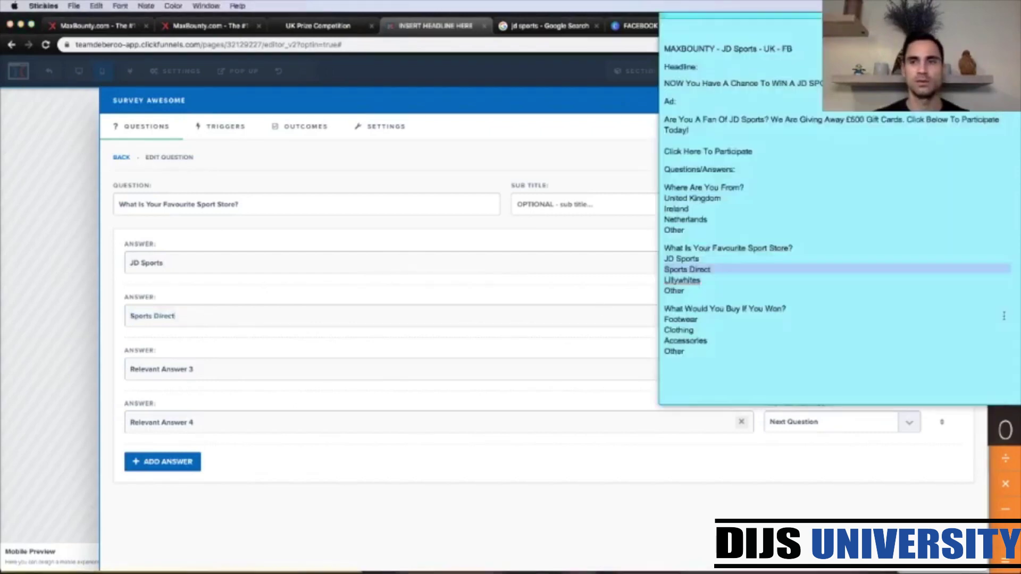
# Replace the third answer of the favourite sport store question with "Lillywhites" from the Stickies note
pyautogui.click(1010, 321)
pyautogui.doubleClick(681, 281)
pyautogui.press('cmd+c')
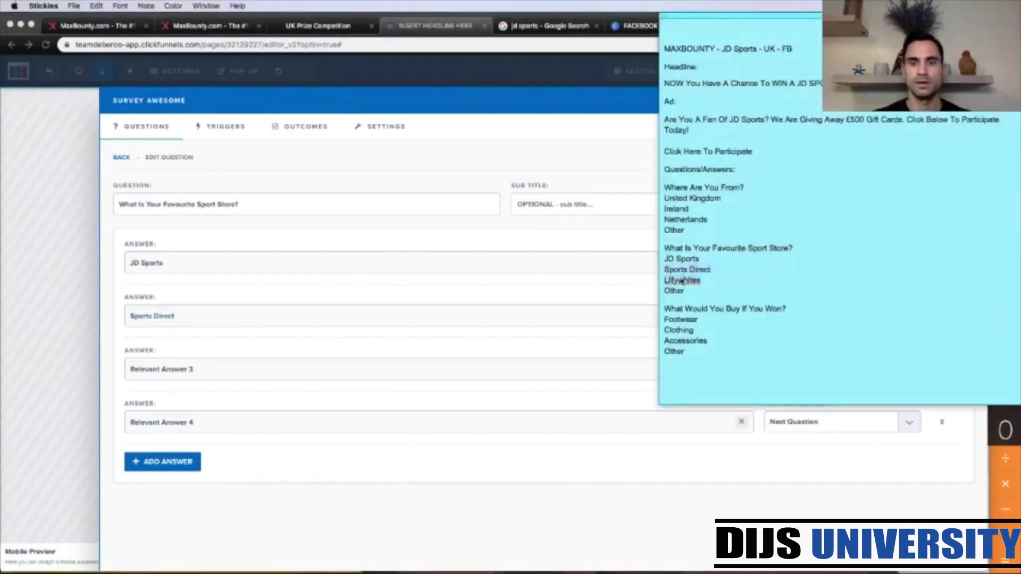
pyautogui.click(207, 379)
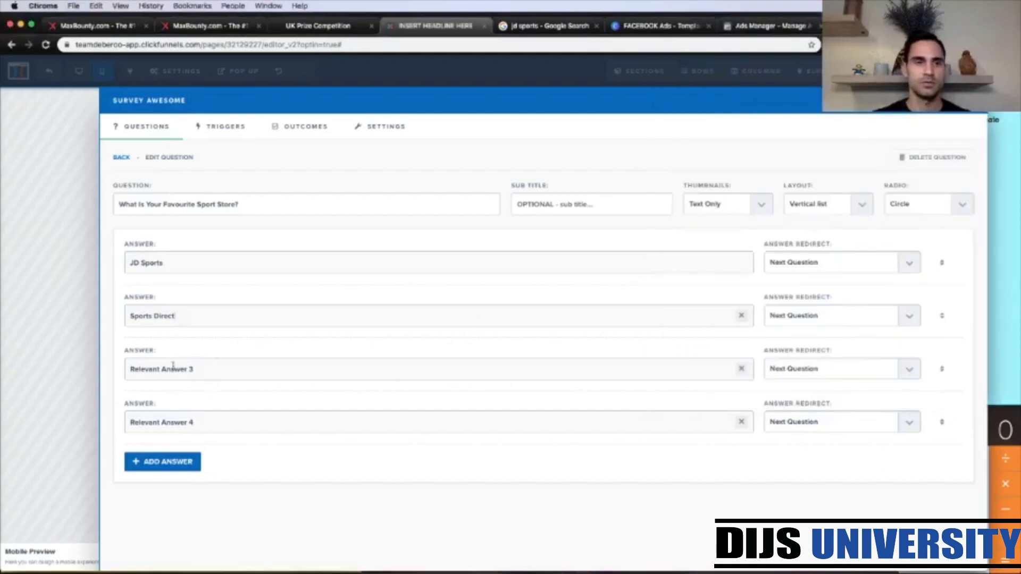
pyautogui.tripleClick(173, 367)
pyautogui.press('cmd+v')
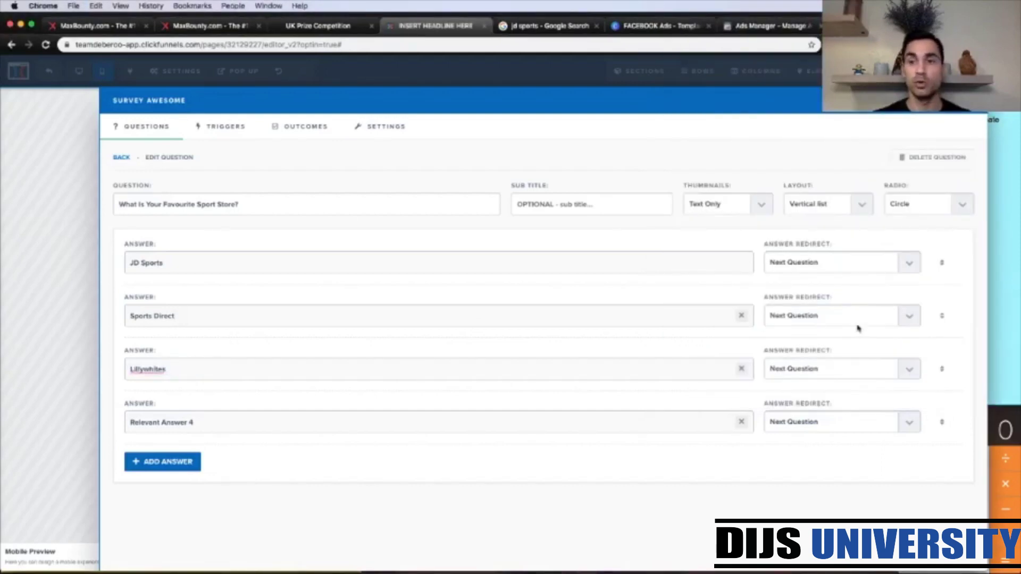
# Replace the fourth answer of the favourite sport store question with "Other" from the Stickies note and return to the question list
pyautogui.click(997, 324)
pyautogui.tripleClick(673, 290)
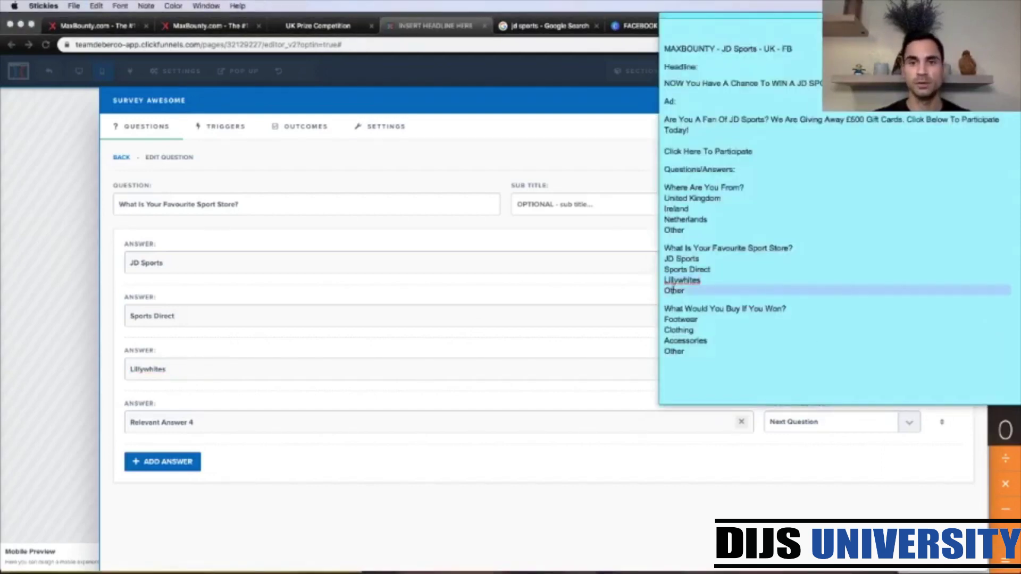
pyautogui.press('super+c')
pyautogui.click(227, 433)
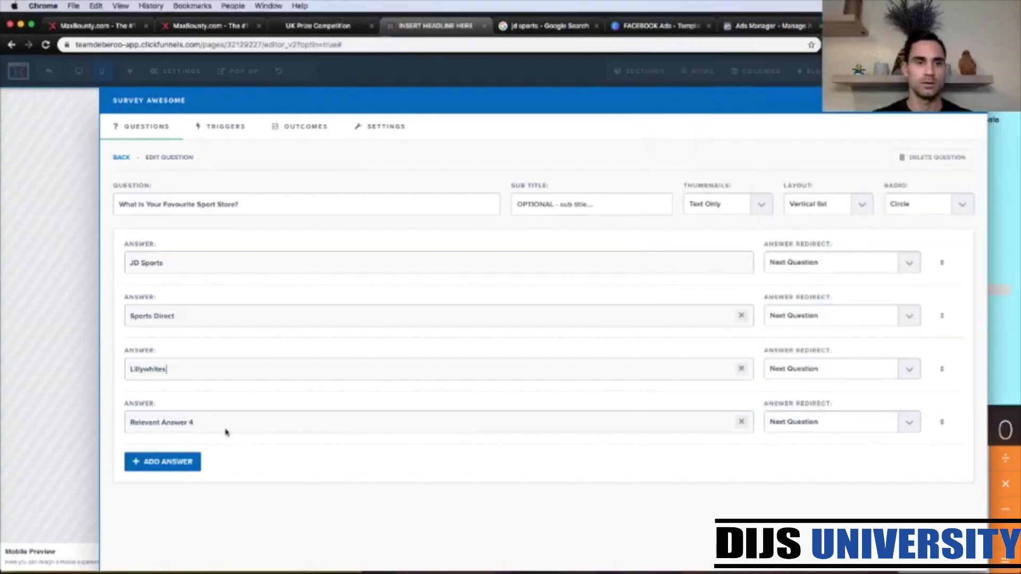
pyautogui.tripleClick(173, 424)
pyautogui.press('super+v')
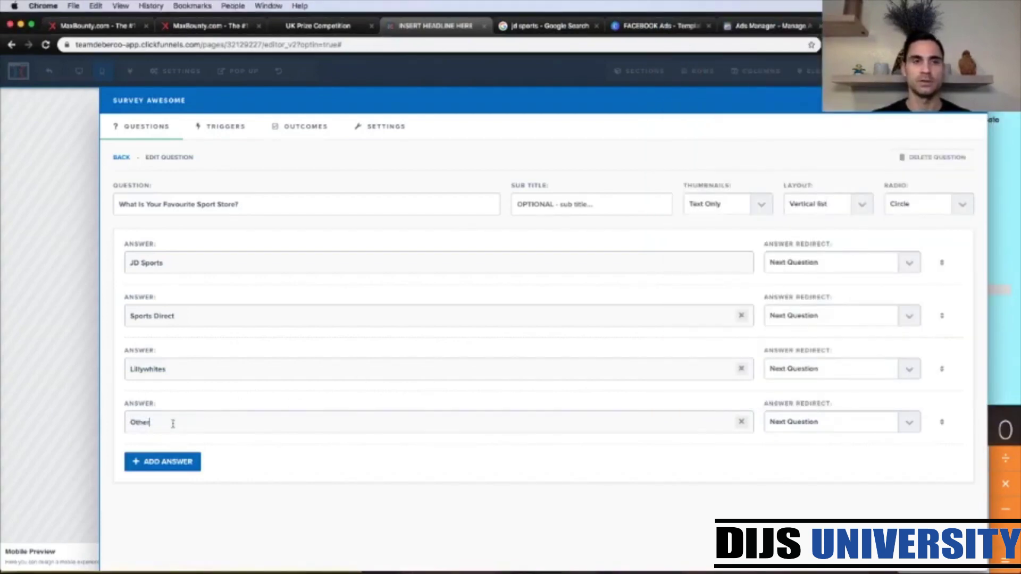
pyautogui.click(121, 157)
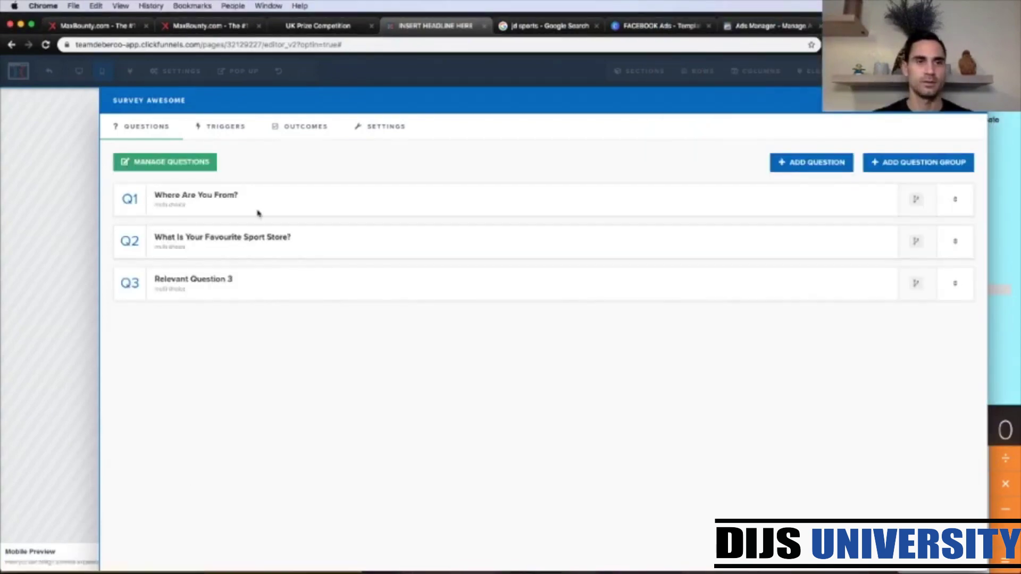
# Replace the third survey question's text with "What Would You Buy If You Won?" from the Stickies note
pyautogui.click(220, 285)
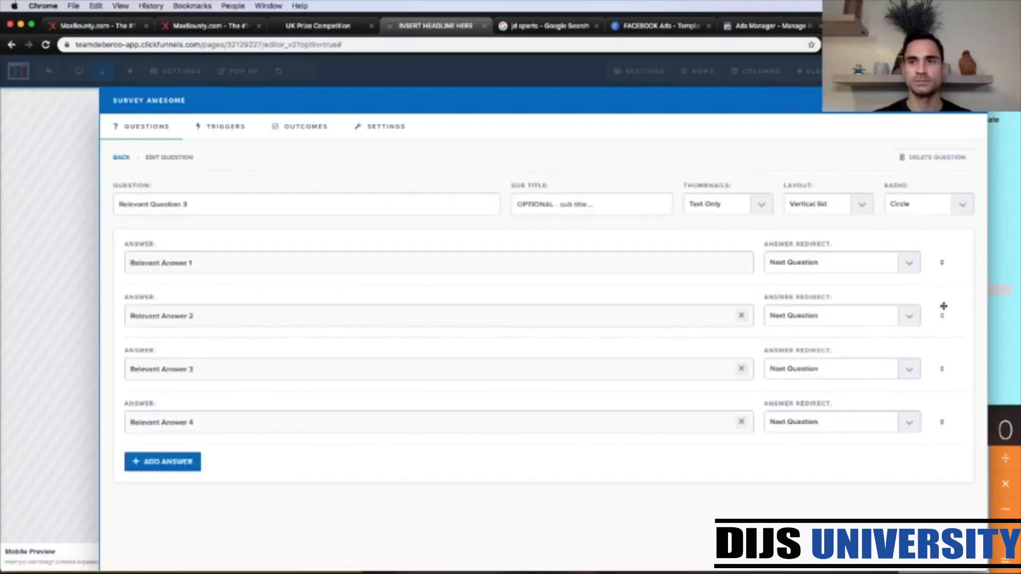
pyautogui.click(988, 332)
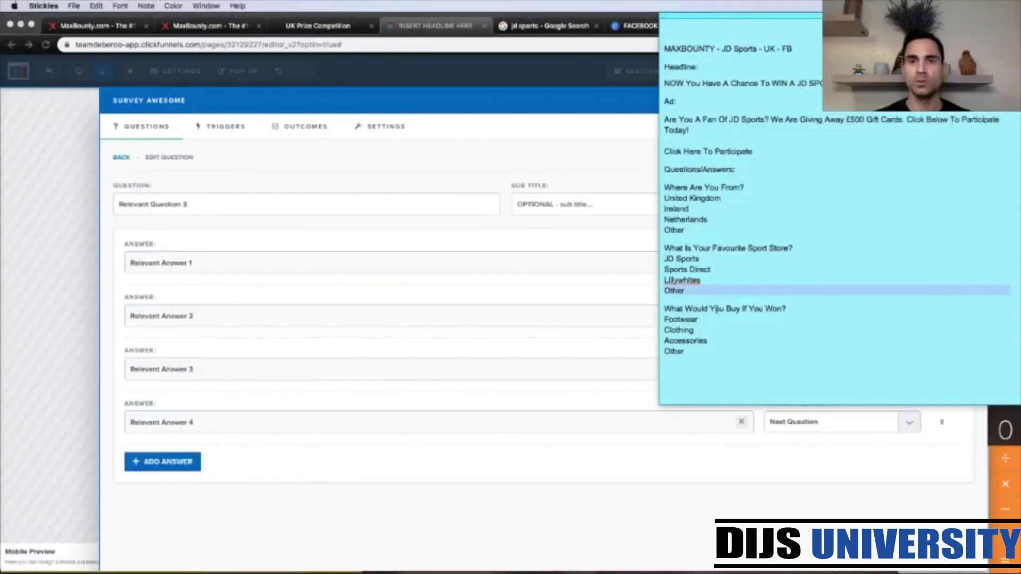
pyautogui.tripleClick(730, 308)
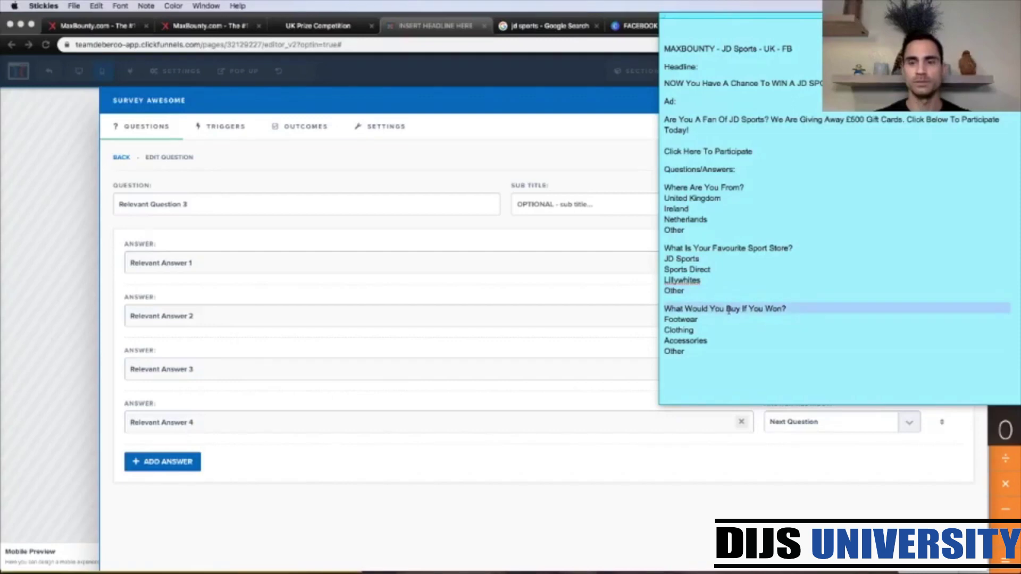
pyautogui.click(187, 218)
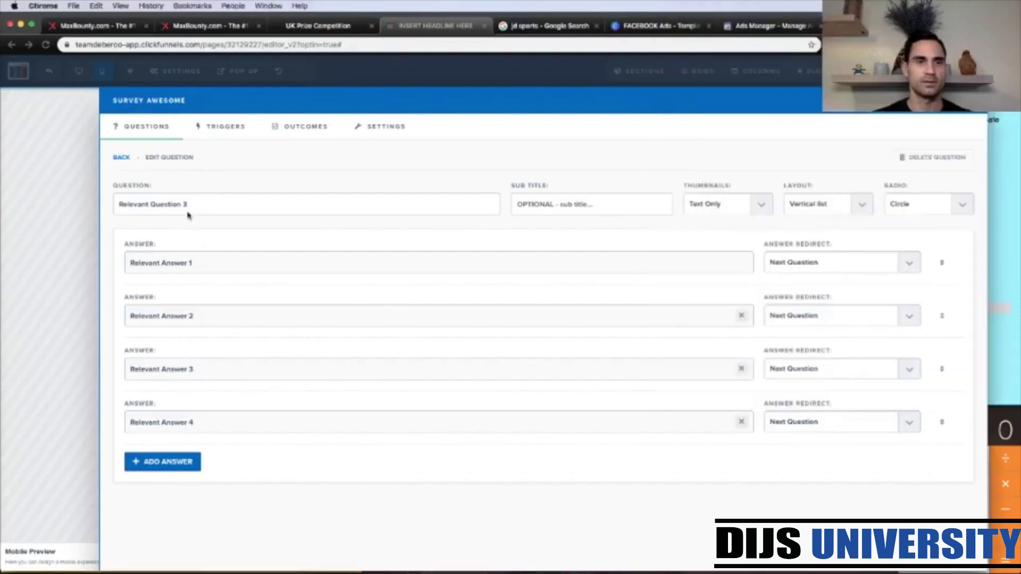
pyautogui.tripleClick(170, 207)
pyautogui.press('super+v')
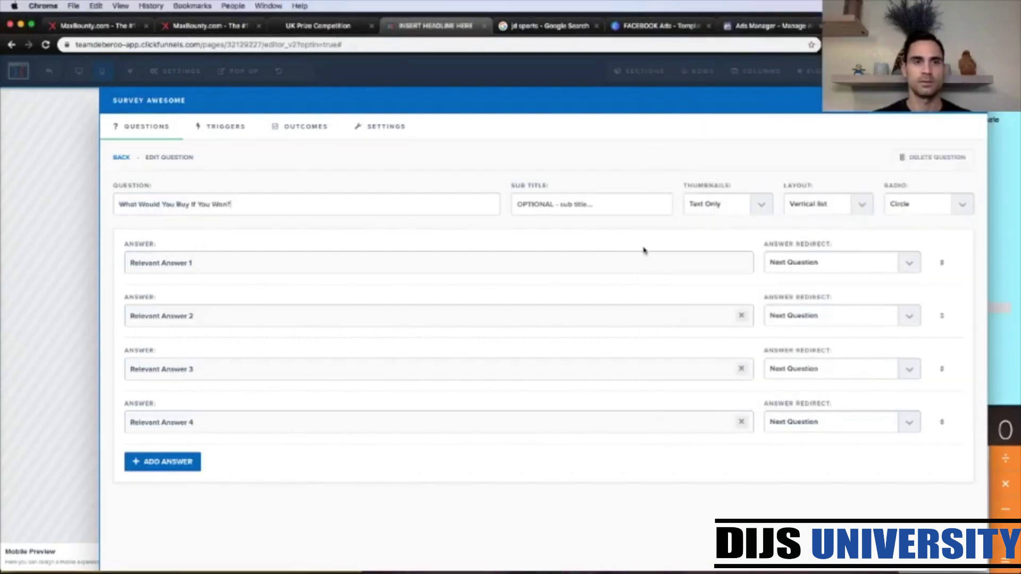
# Replace the first answer of the prize purchase question with "Footwear" from the Stickies note
pyautogui.click(1006, 339)
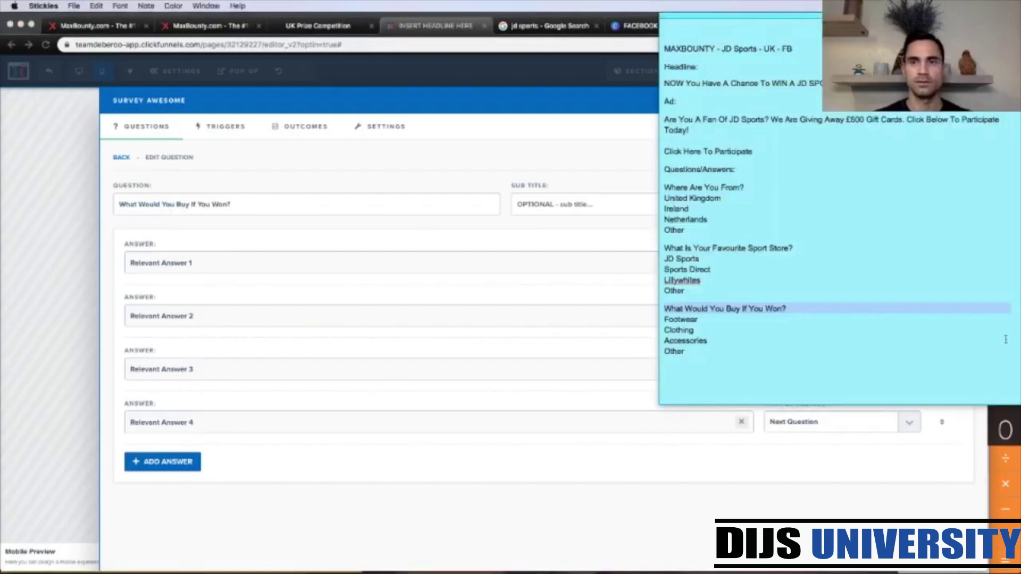
pyautogui.tripleClick(670, 318)
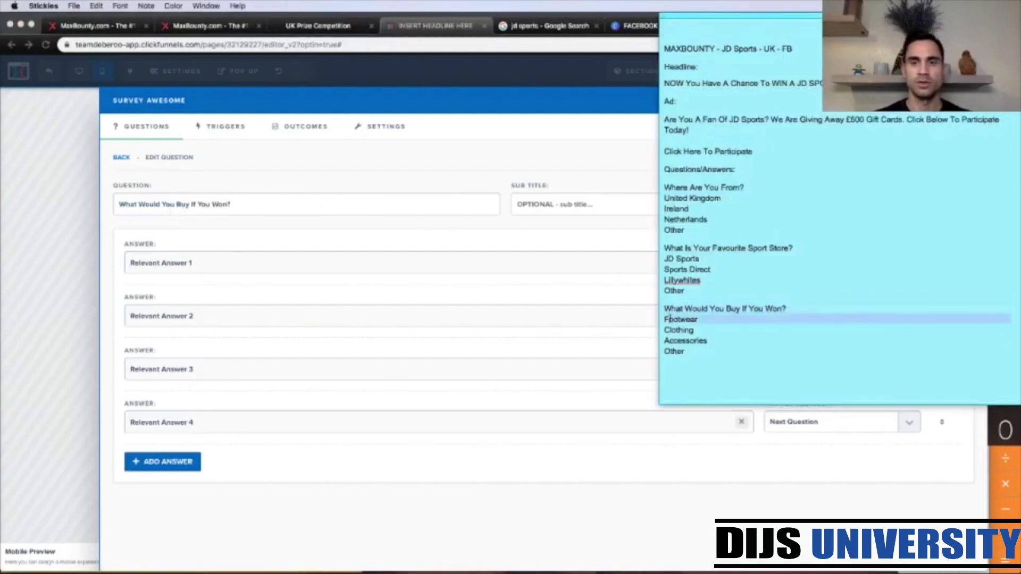
pyautogui.click(164, 263)
pyautogui.tripleClick(164, 264)
pyautogui.press('super+v')
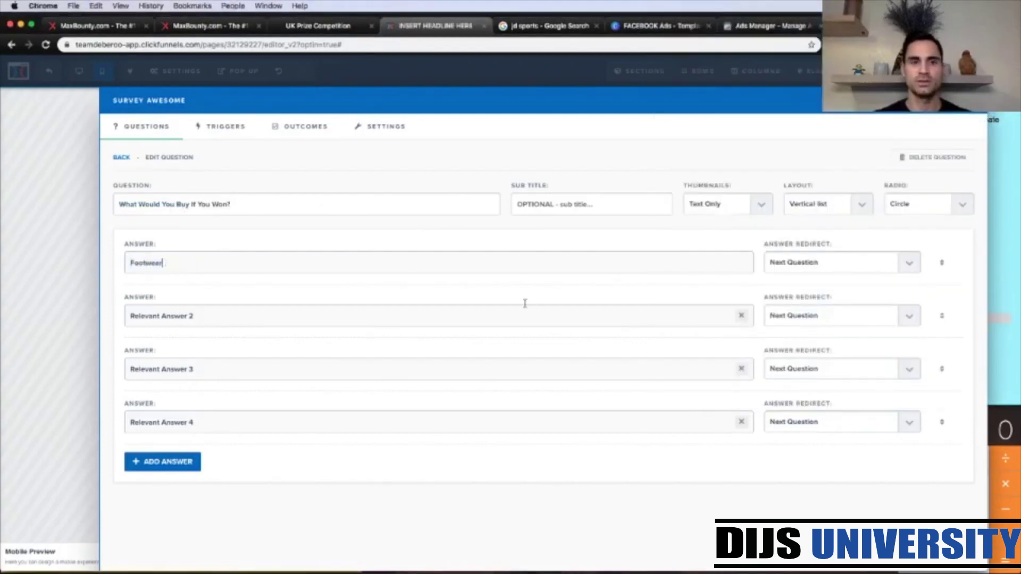
pyautogui.click(1003, 339)
pyautogui.click(680, 330)
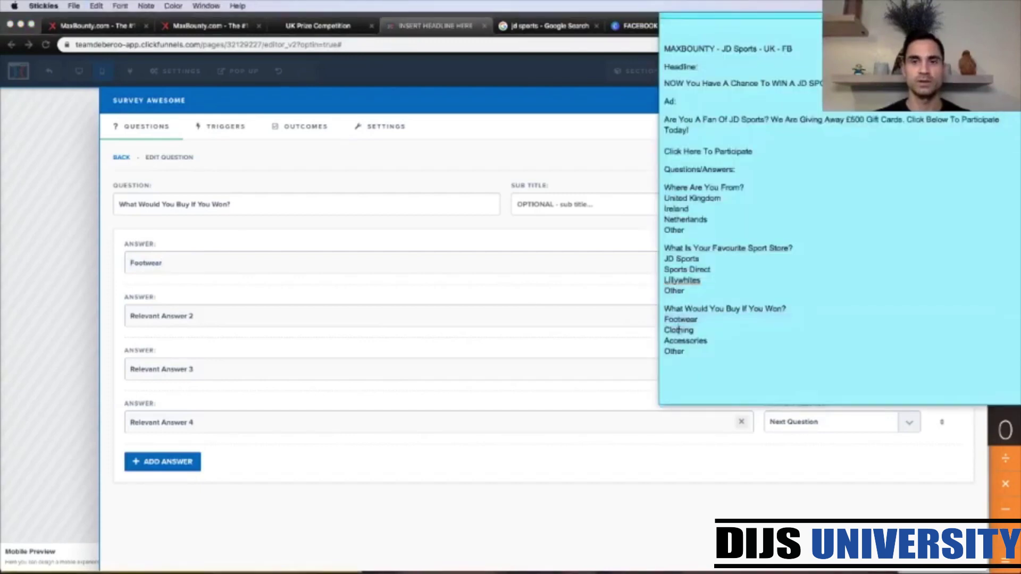
pyautogui.doubleClick(680, 330)
pyautogui.press('super+v')
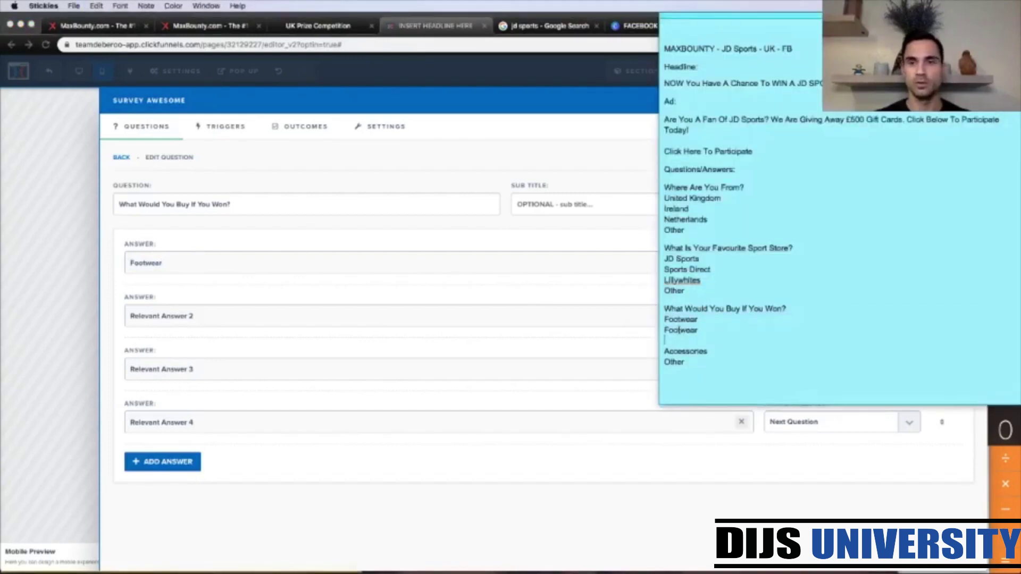
pyautogui.press('BackSpace')
pyautogui.press('BackSpace')
pyautogui.press('BackSpace')
pyautogui.press('BackSpace')
pyautogui.press('BackSpace')
pyautogui.press('BackSpace')
pyautogui.press('BackSpace')
pyautogui.press('BackSpace')
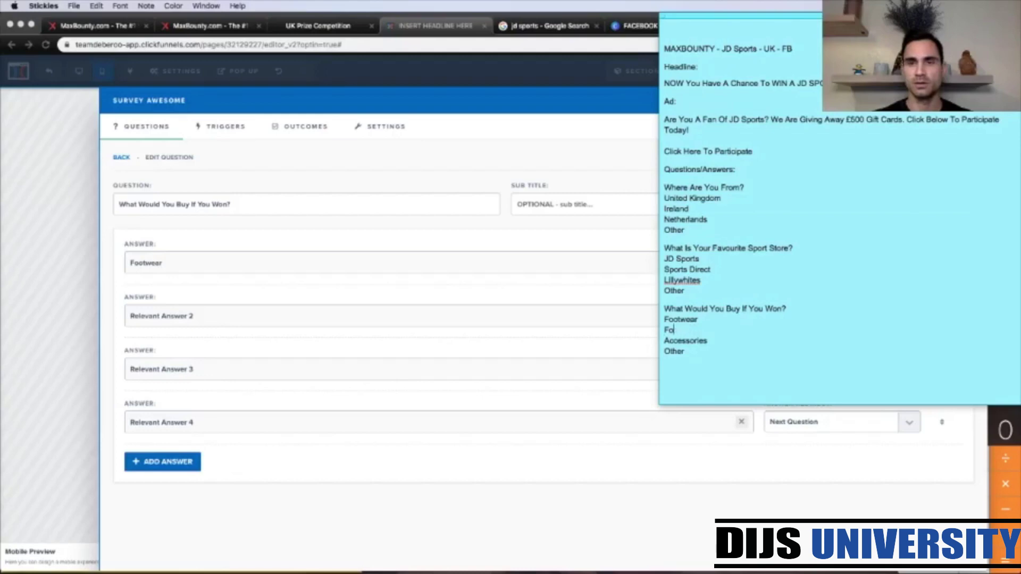
pyautogui.write('Clo')
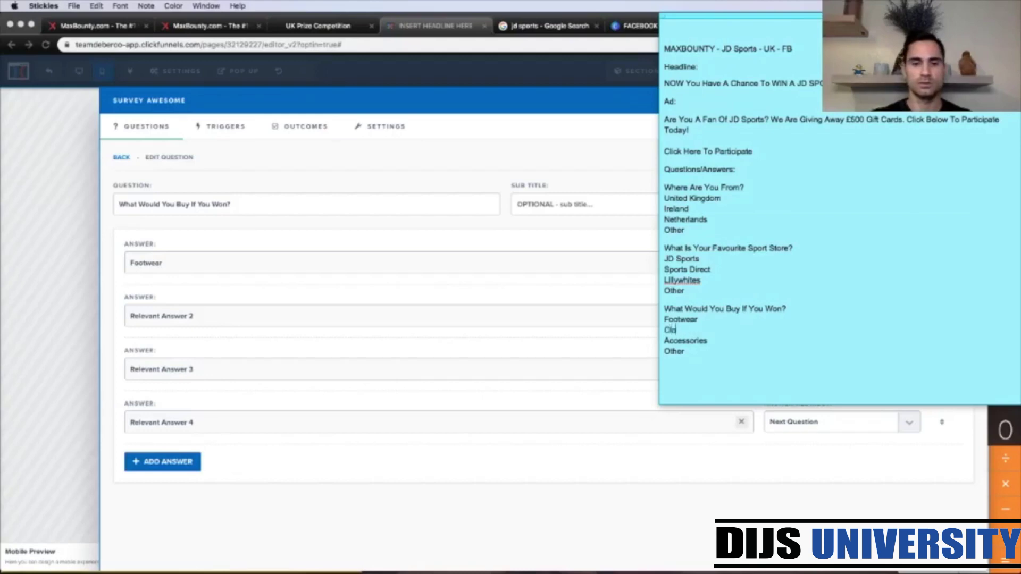
pyautogui.write('thi')
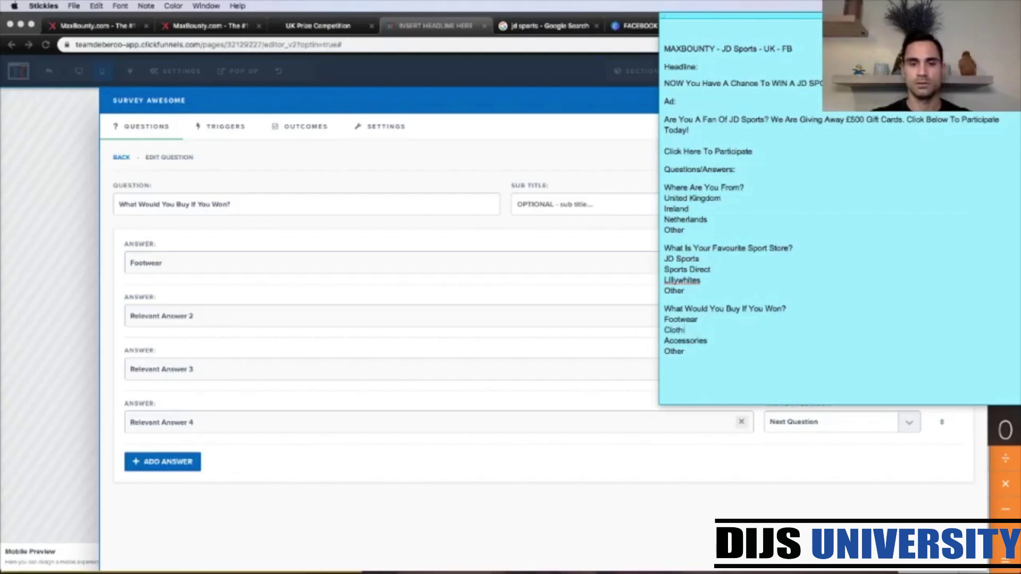
pyautogui.write('ng')
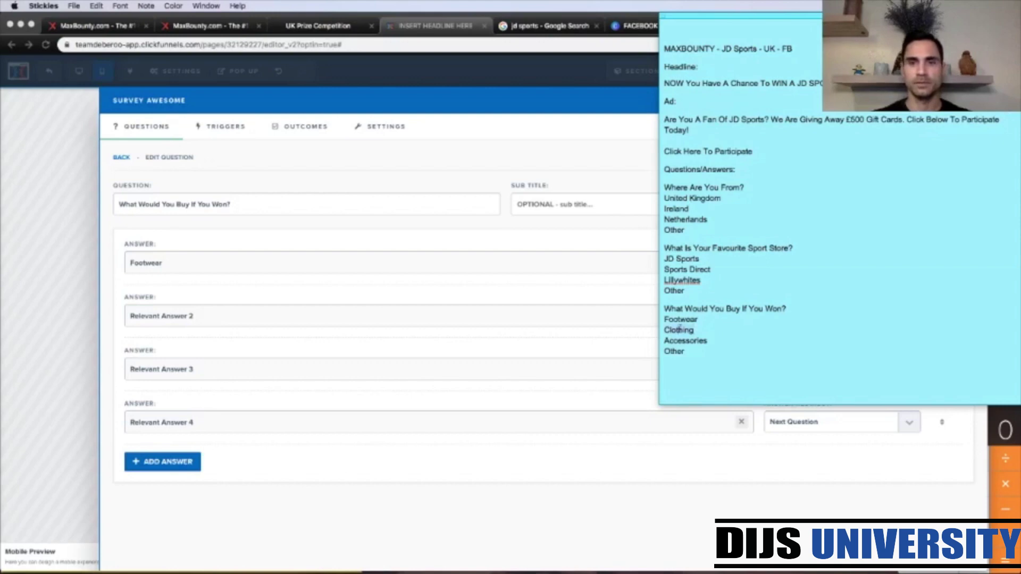
# Replace the second answer of the prize purchase question with "Clothing"
pyautogui.click(152, 318)
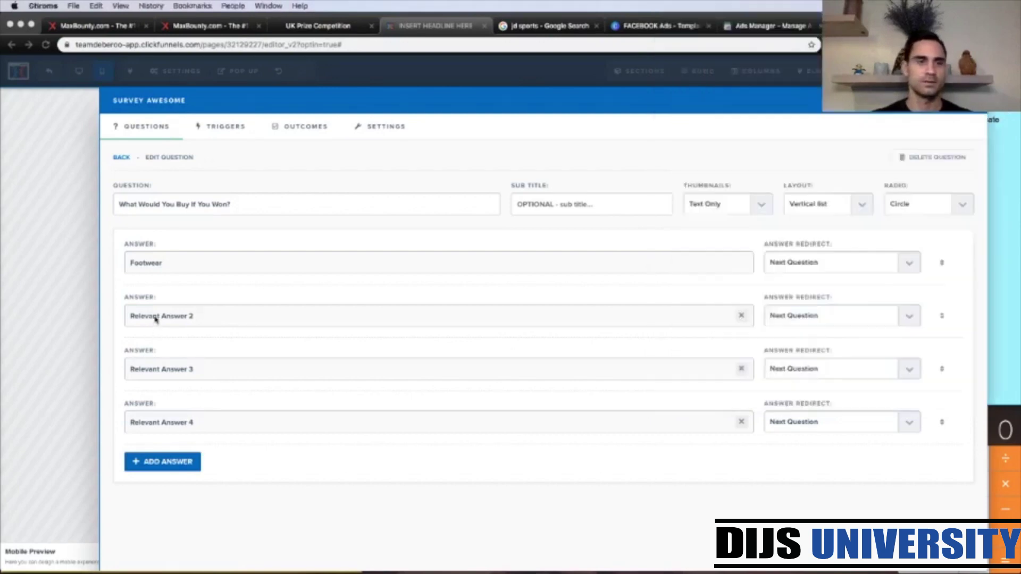
pyautogui.tripleClick(155, 317)
pyautogui.write('Clothing')
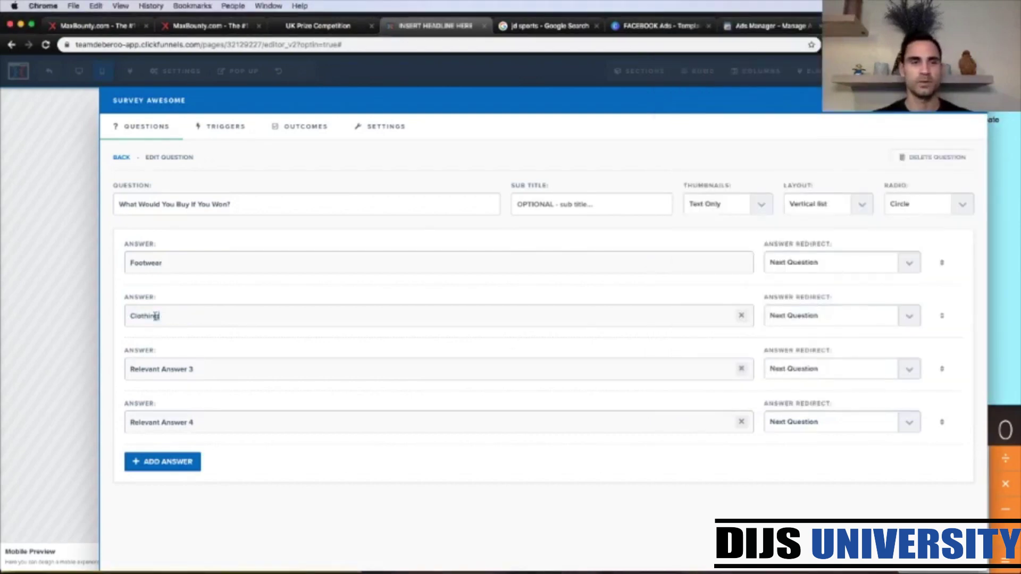
# Replace the third answer of the prize purchase question with "Accessories" from the Stickies note
pyautogui.click(990, 321)
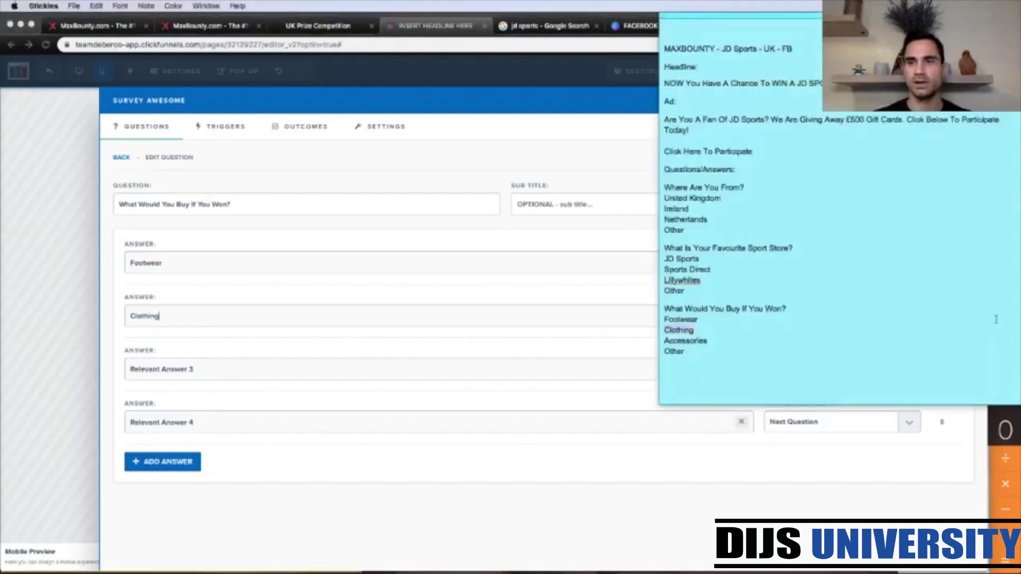
pyautogui.tripleClick(685, 340)
pyautogui.hotkey('ctrl', 'c')
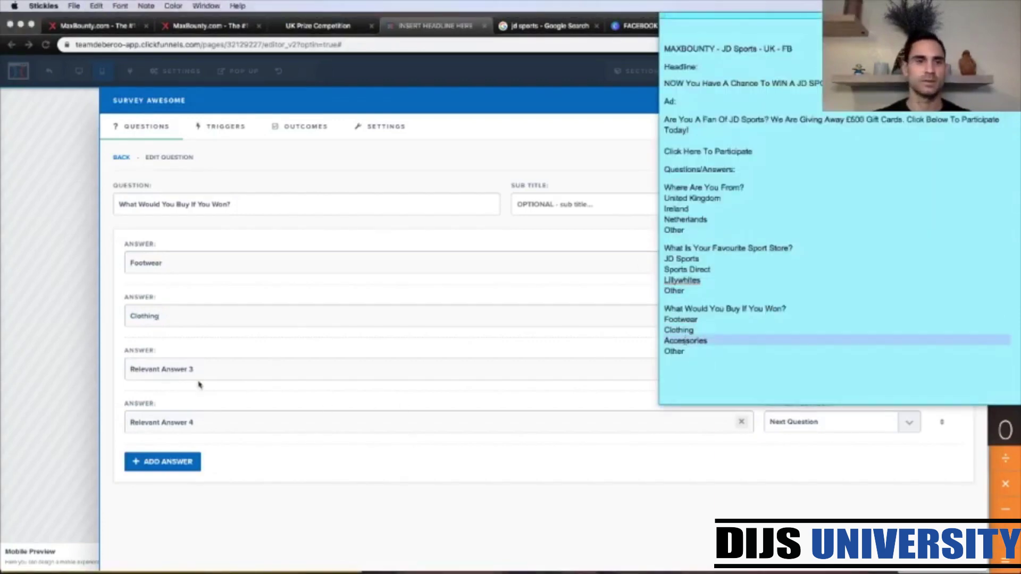
pyautogui.click(181, 414)
pyautogui.tripleClick(170, 423)
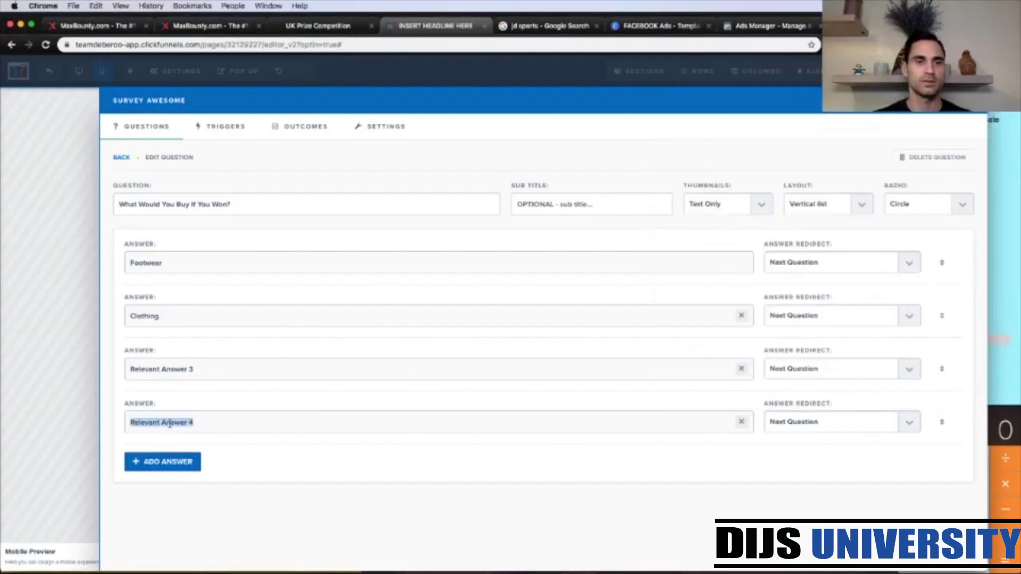
pyautogui.tripleClick(172, 369)
pyautogui.hotkey('ctrl', 'v')
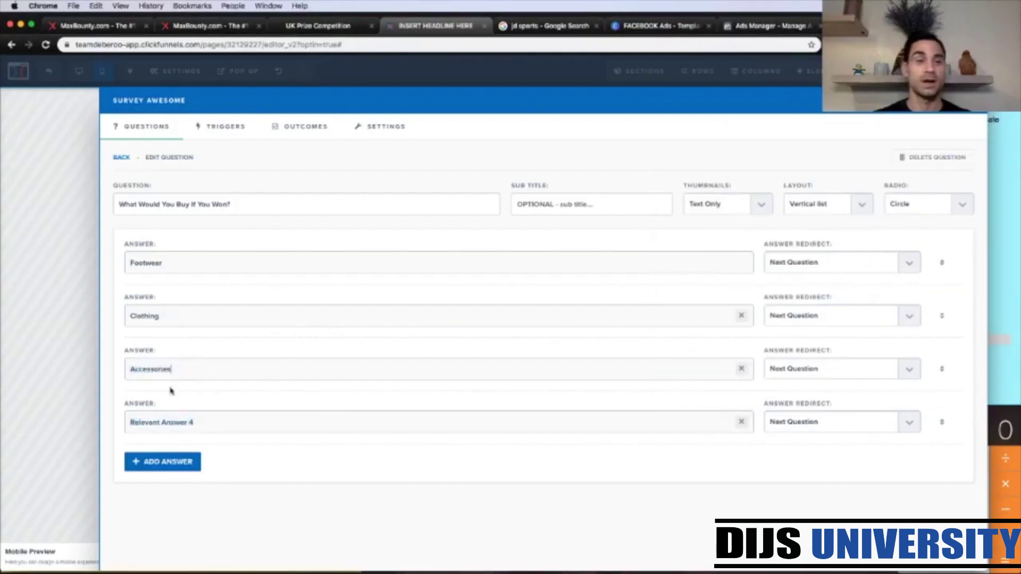
# Replace the fourth answer of the prize purchase question with "Other" and close the survey settings
pyautogui.tripleClick(172, 422)
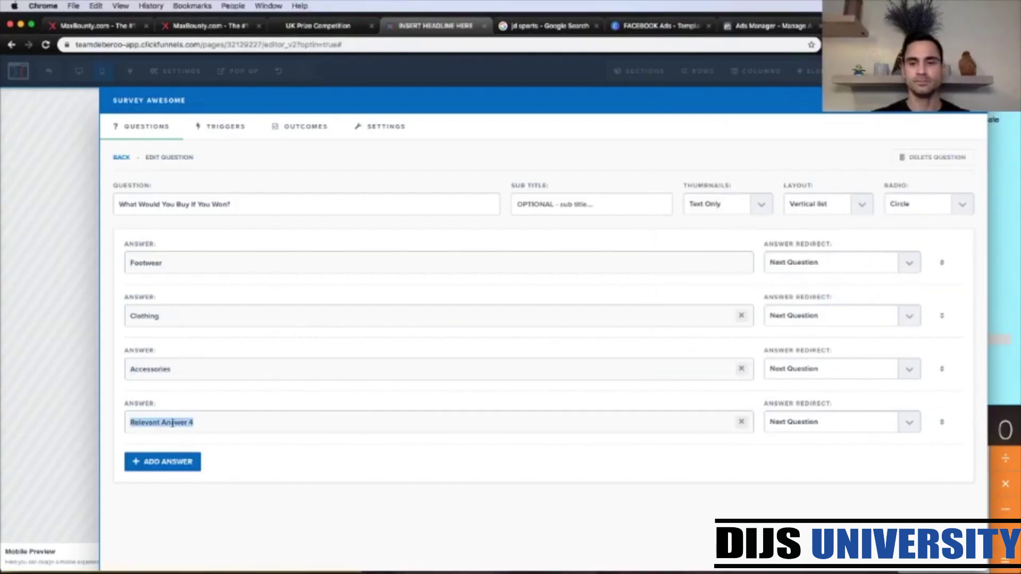
pyautogui.write('Other')
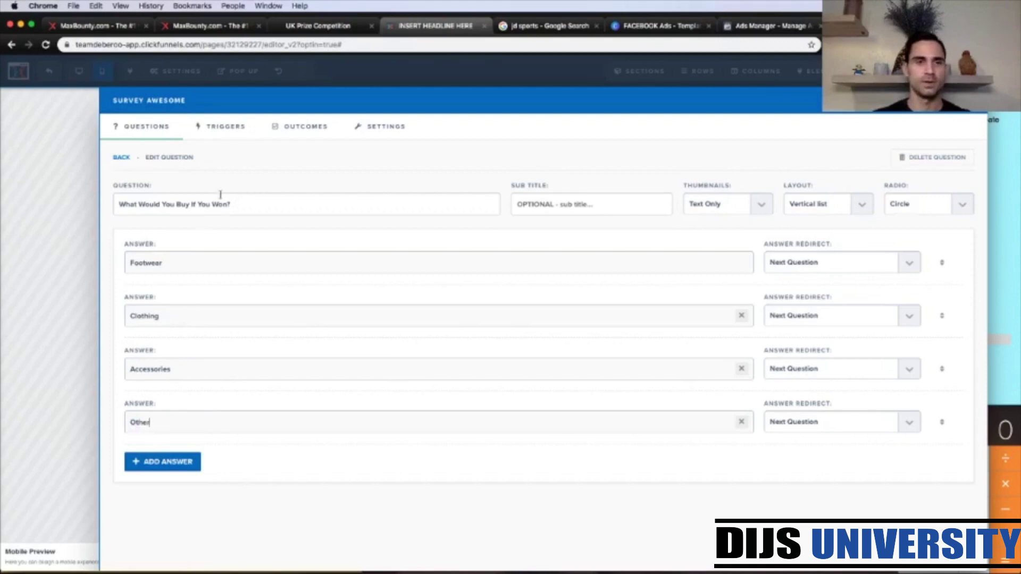
pyautogui.click(120, 159)
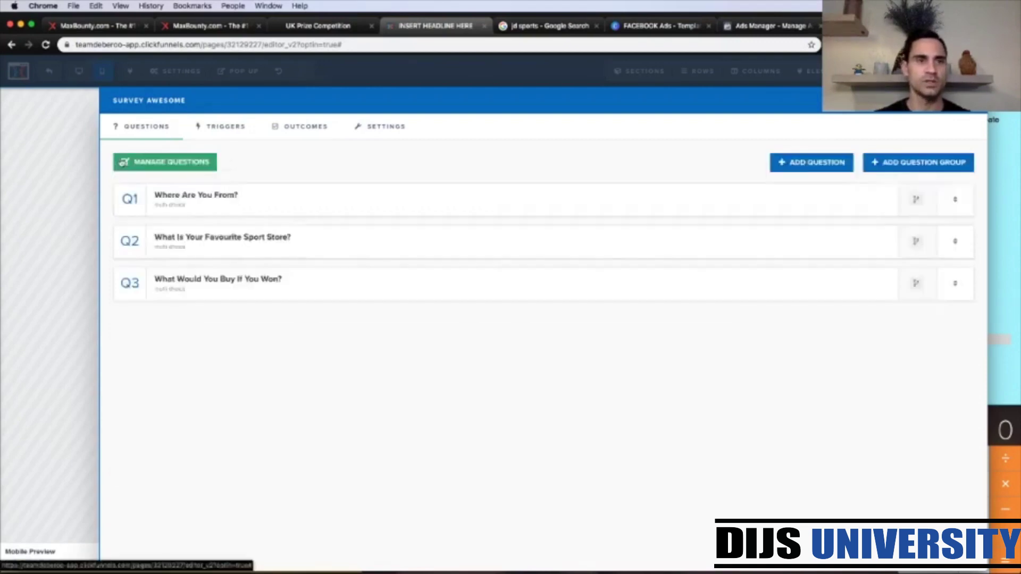
pyautogui.click(85, 282)
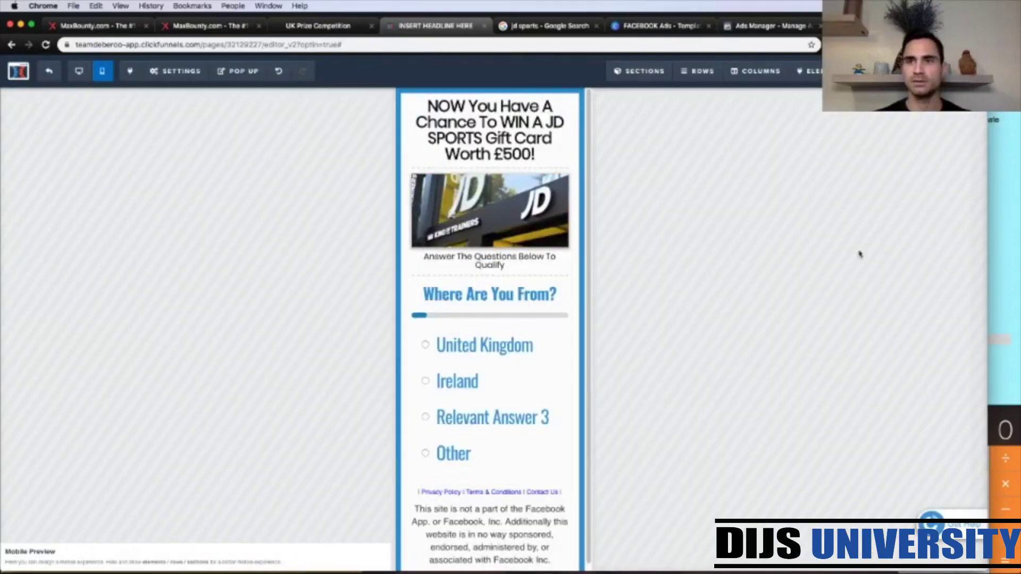
# Reopen the survey settings, replace the third answer of the "Where Are You From?" question with "Netherlands", and close the settings
pyautogui.click(524, 409)
pyautogui.click(837, 192)
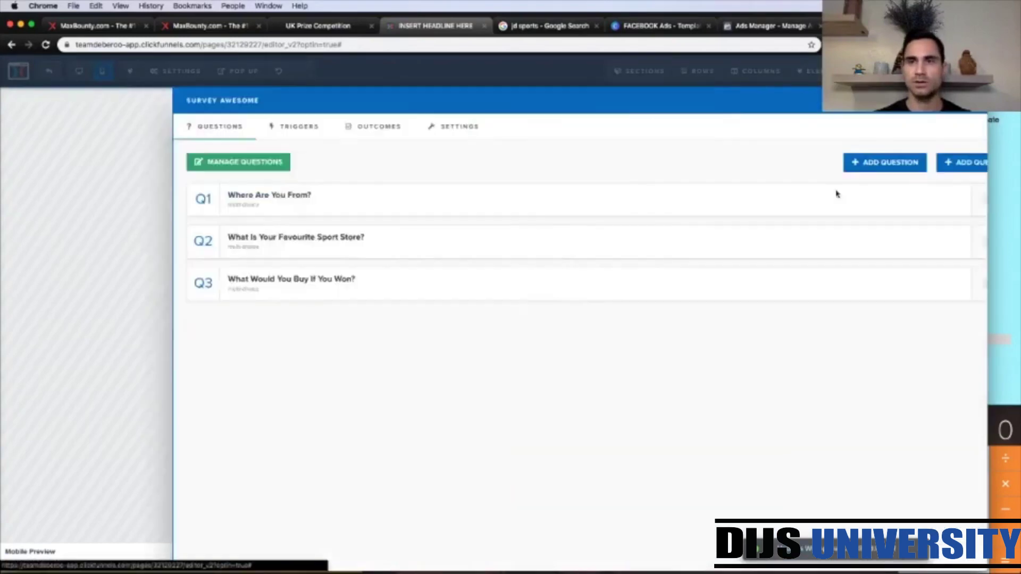
pyautogui.click(221, 196)
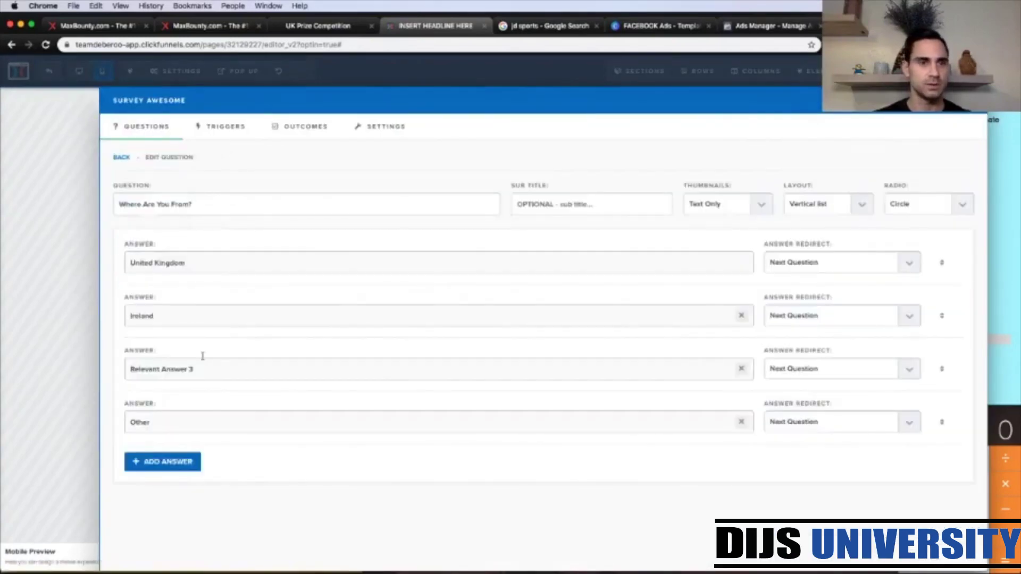
pyautogui.tripleClick(172, 372)
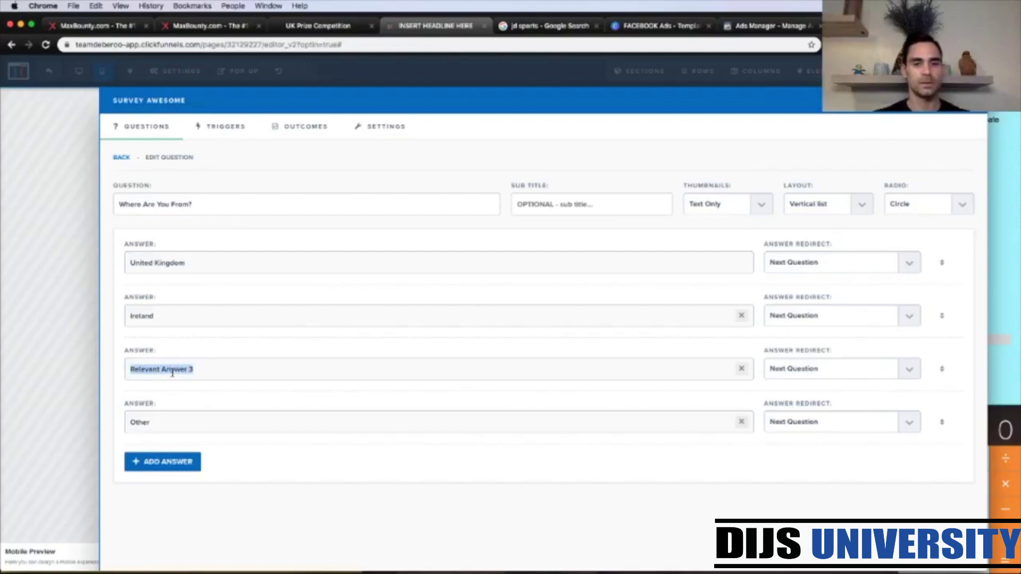
pyautogui.click(993, 248)
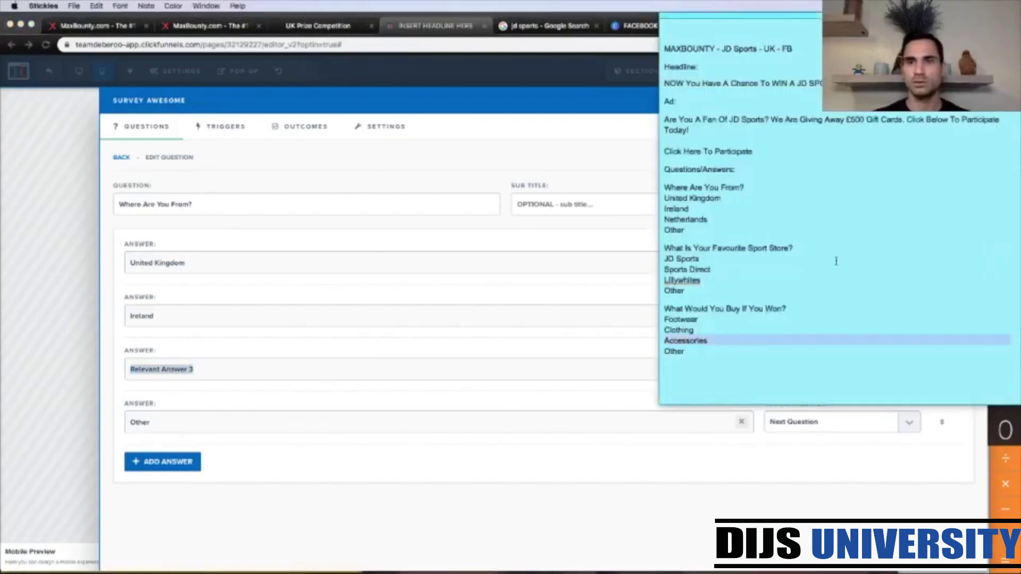
pyautogui.click(686, 219)
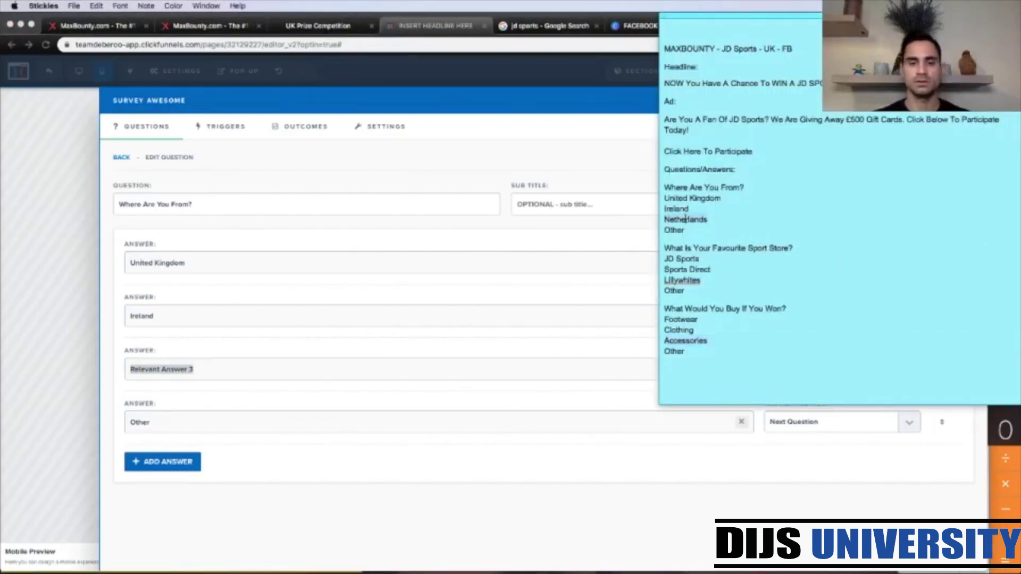
pyautogui.click(190, 366)
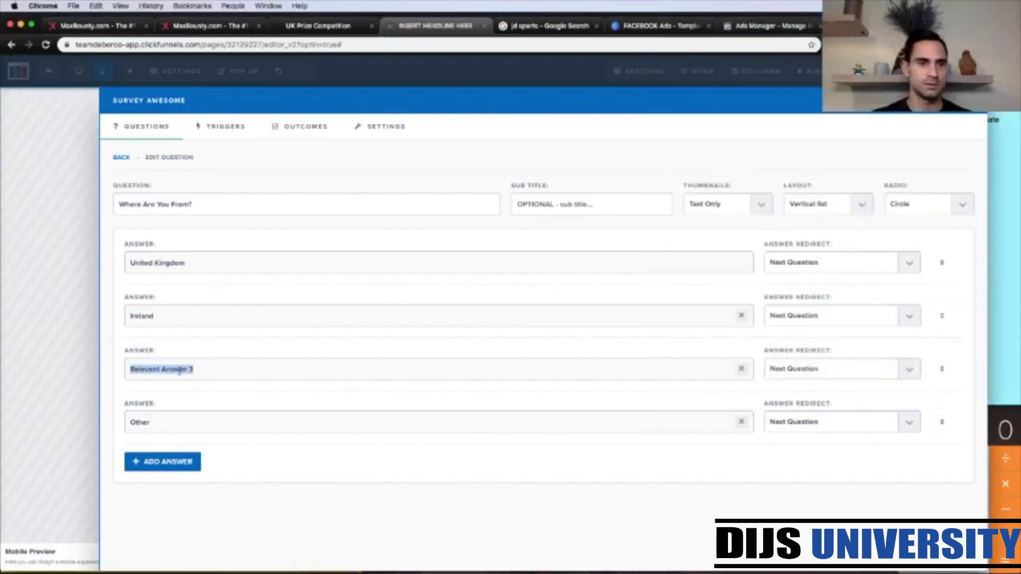
pyautogui.write('Netherlands')
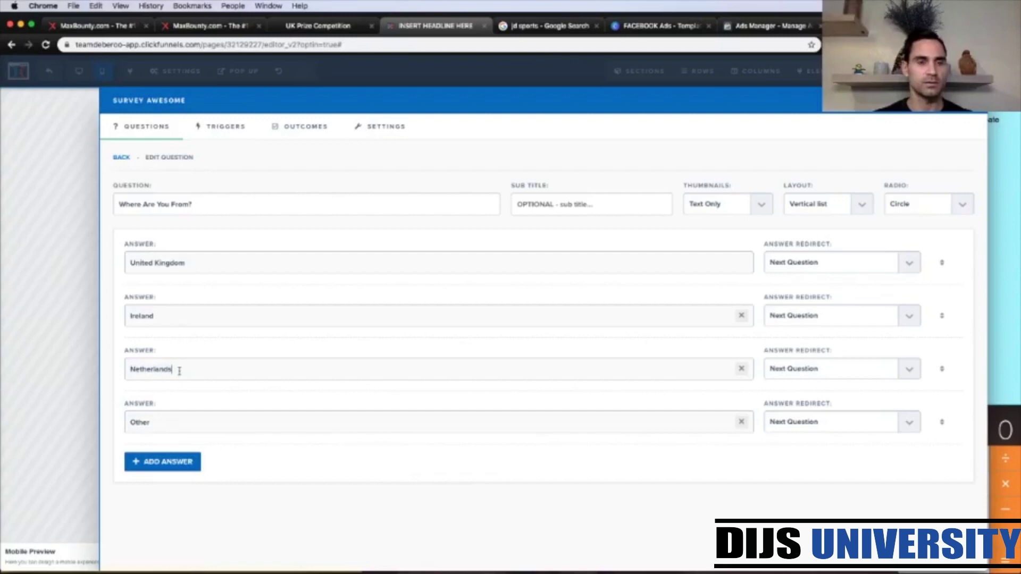
pyautogui.doubleClick(147, 368)
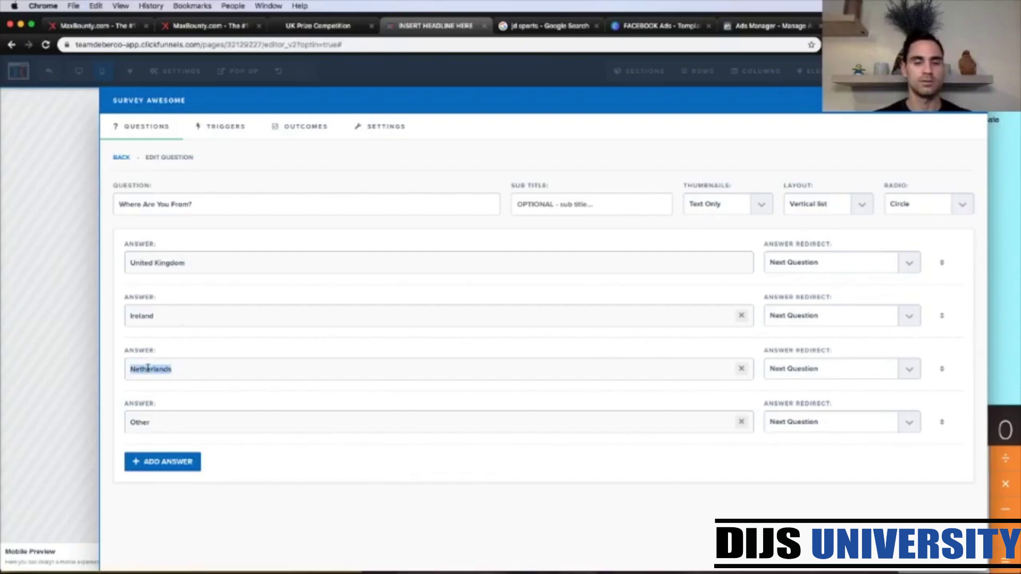
pyautogui.press('Right')
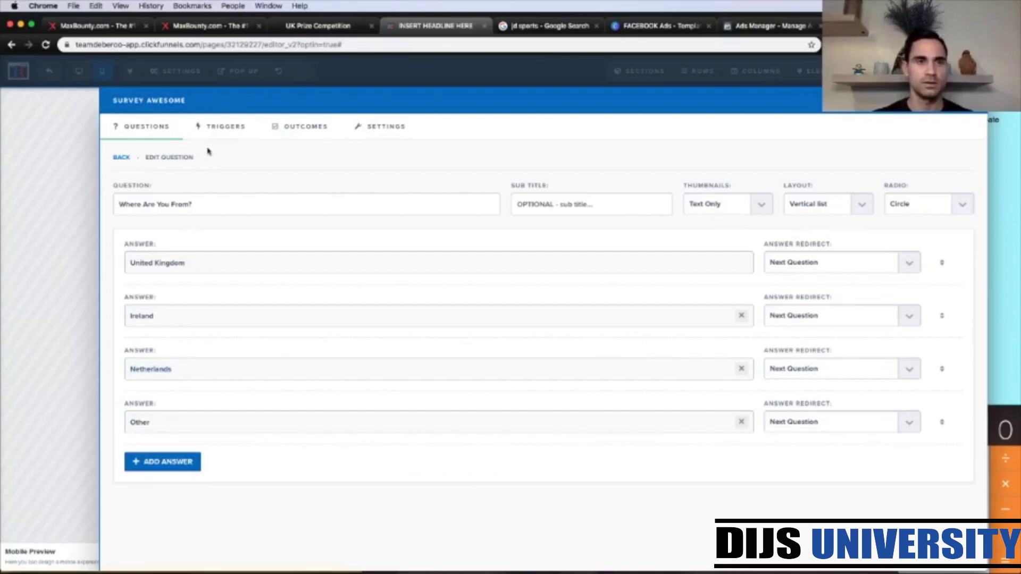
pyautogui.click(86, 165)
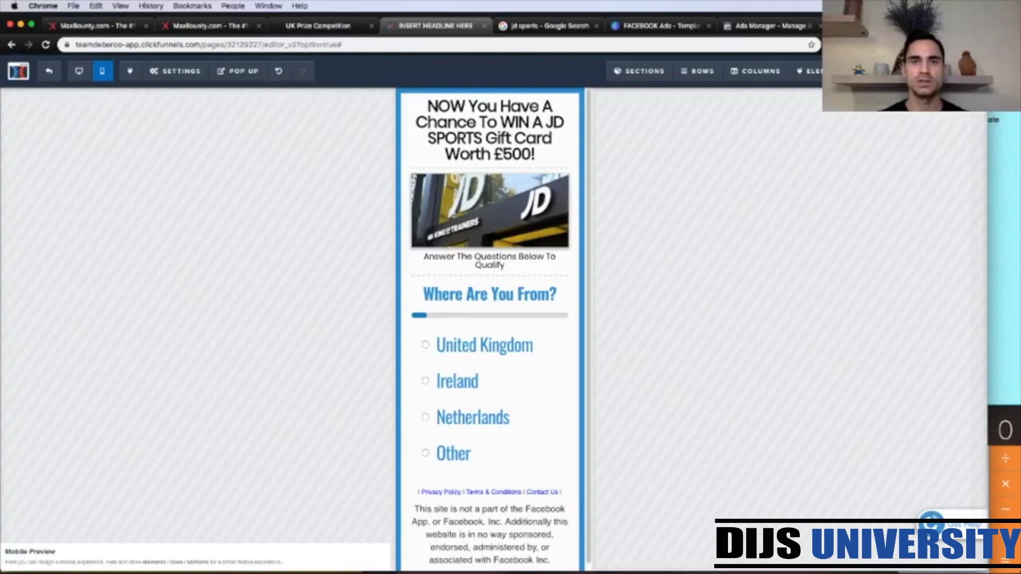
# Copy "WIN A JD SPORTS Gift Card Worth £500!" from the page headline into the SEO meta title, replacing the placeholder, and close the settings
pyautogui.click(514, 130)
pyautogui.moveTo(500, 121); pyautogui.dragTo(544, 149)
pyautogui.press('cmd+c')
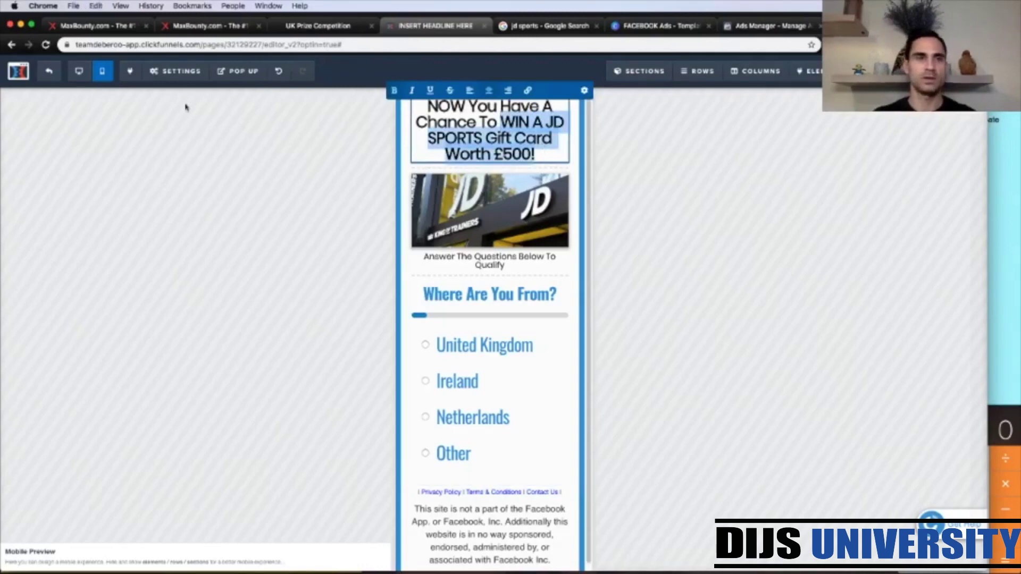
pyautogui.moveTo(175, 74)
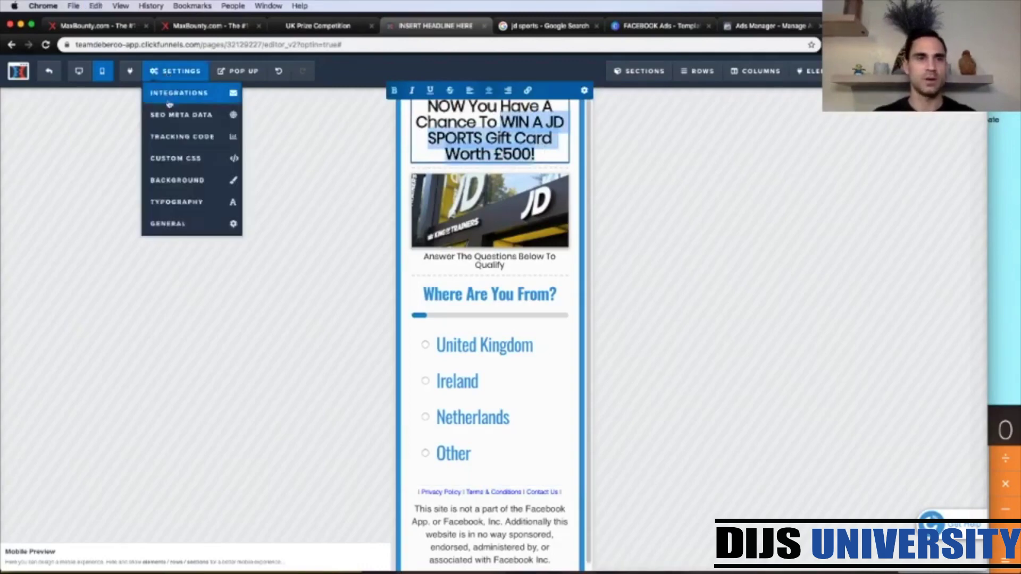
pyautogui.click(194, 119)
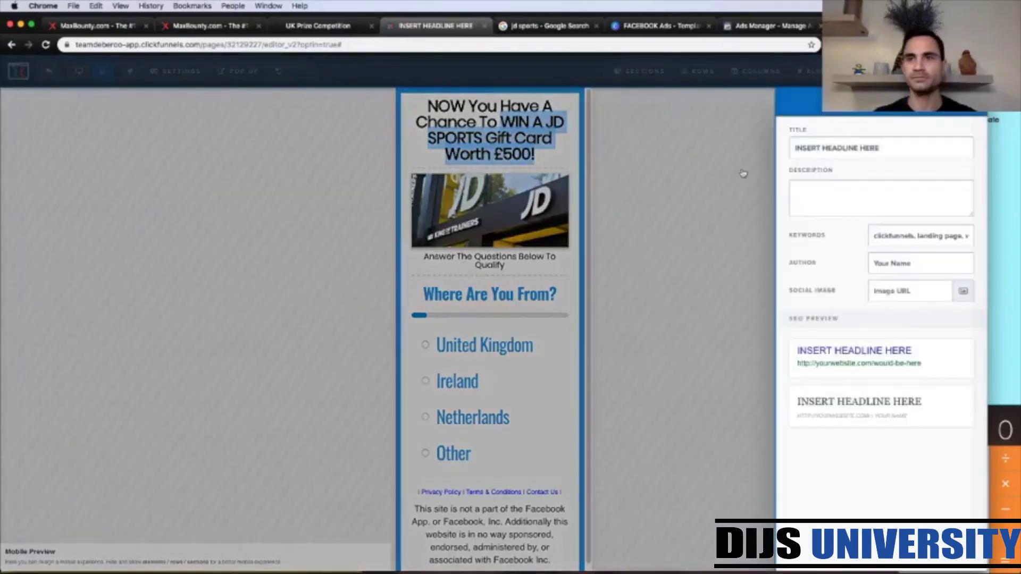
pyautogui.tripleClick(844, 147)
pyautogui.press('cmd+v')
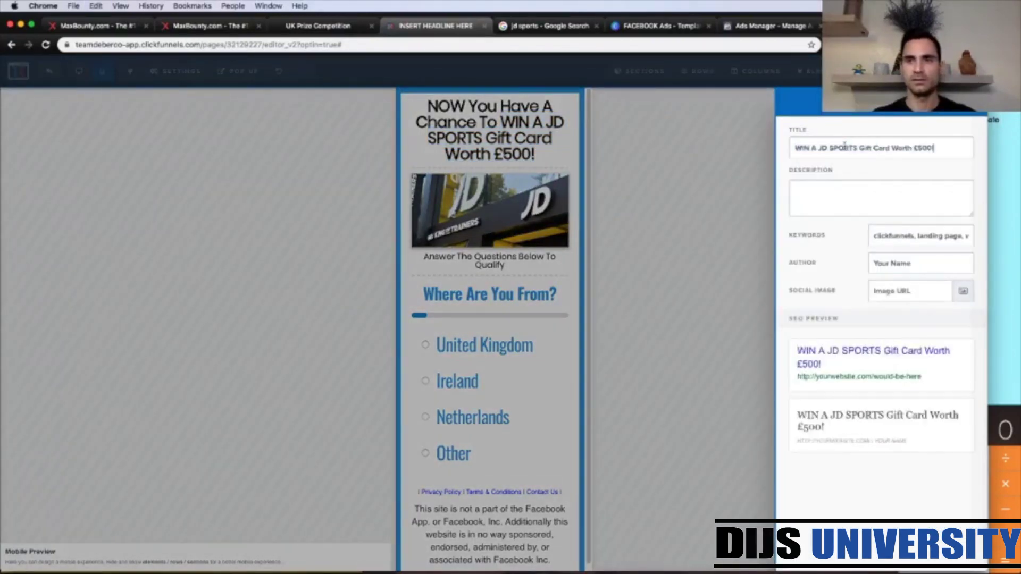
pyautogui.click(930, 124)
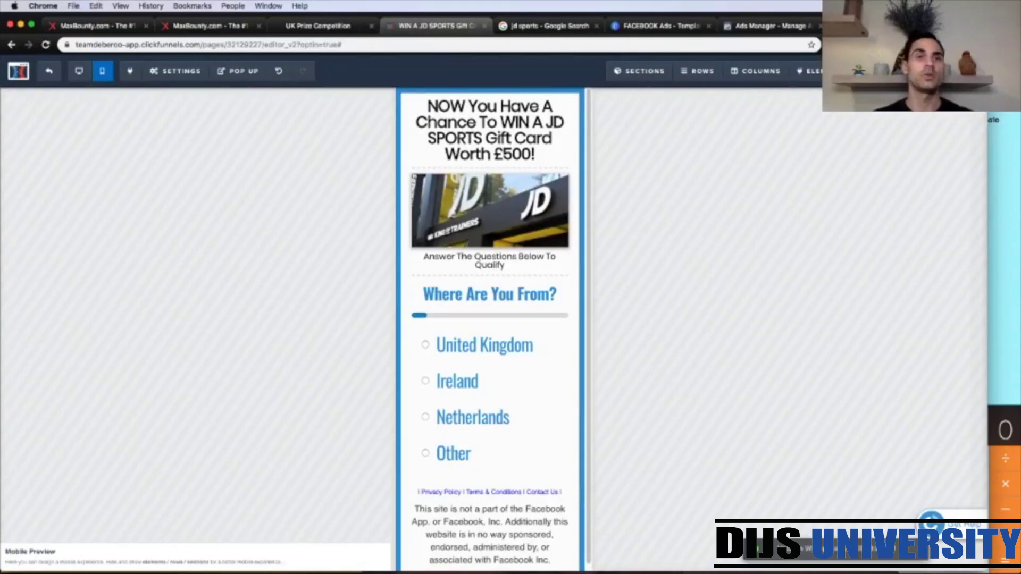
# Build the MaxBounty tracking link for the JD Sports offer with Social traffic and a Raw link creative, and copy it
pyautogui.click(206, 28)
pyautogui.scroll(-2, 547, 345)
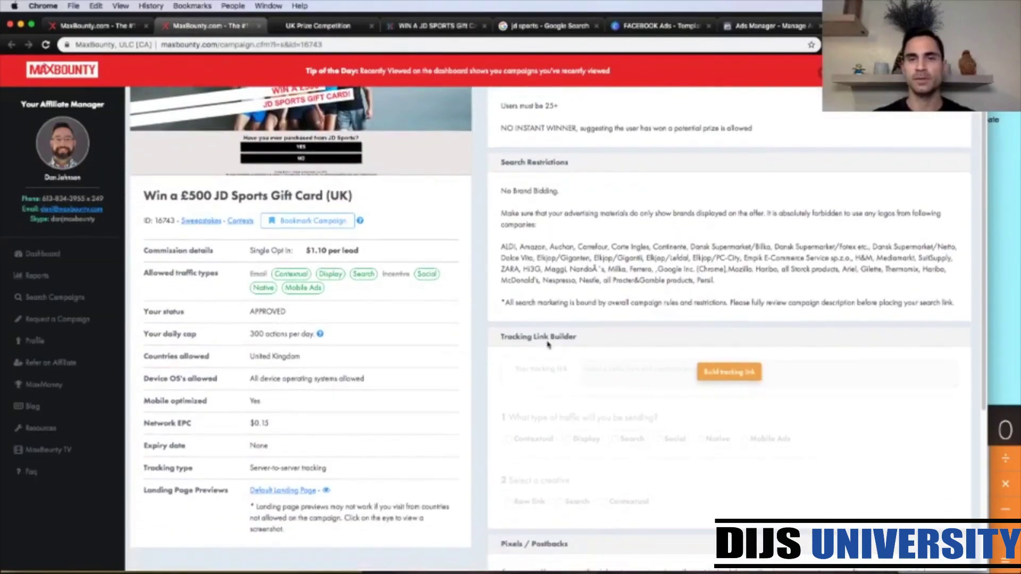
pyautogui.click(719, 373)
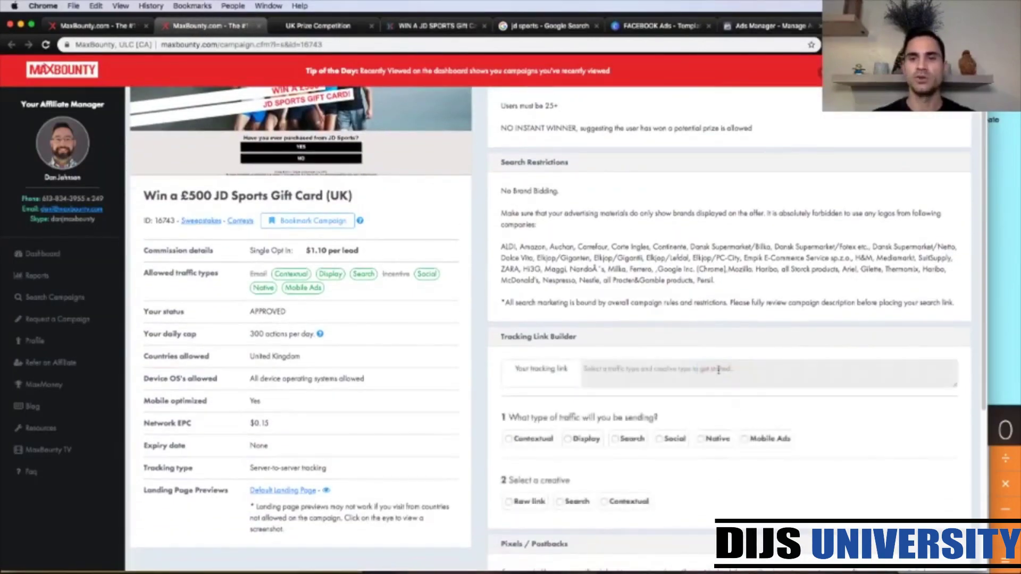
pyautogui.scroll(-4, 641, 342)
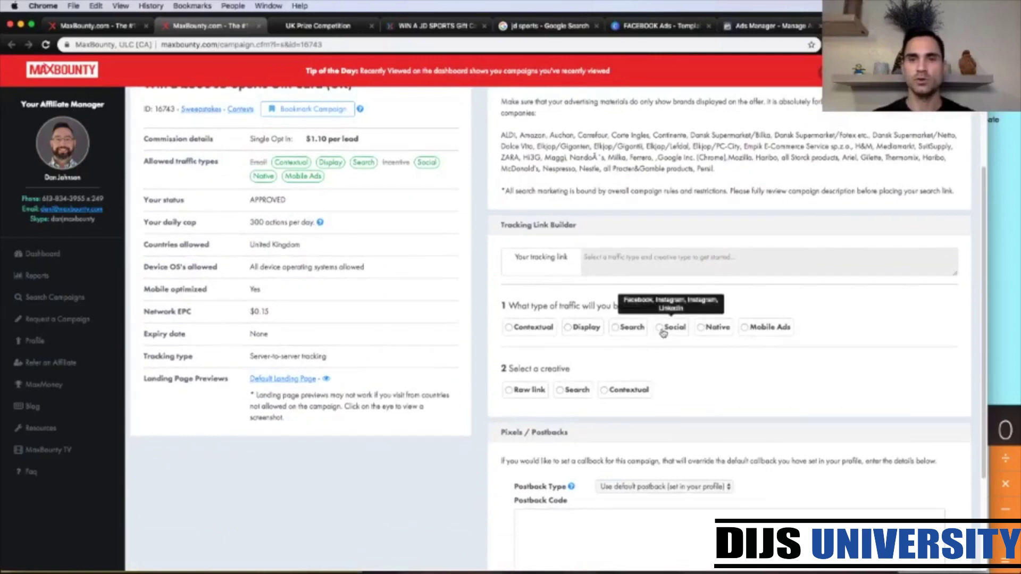
pyautogui.click(660, 328)
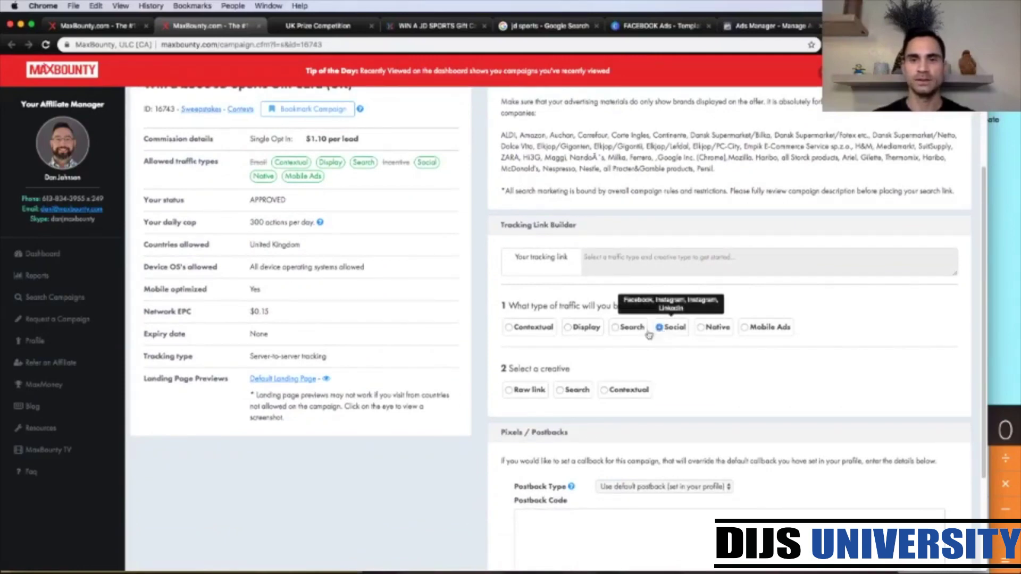
pyautogui.click(510, 391)
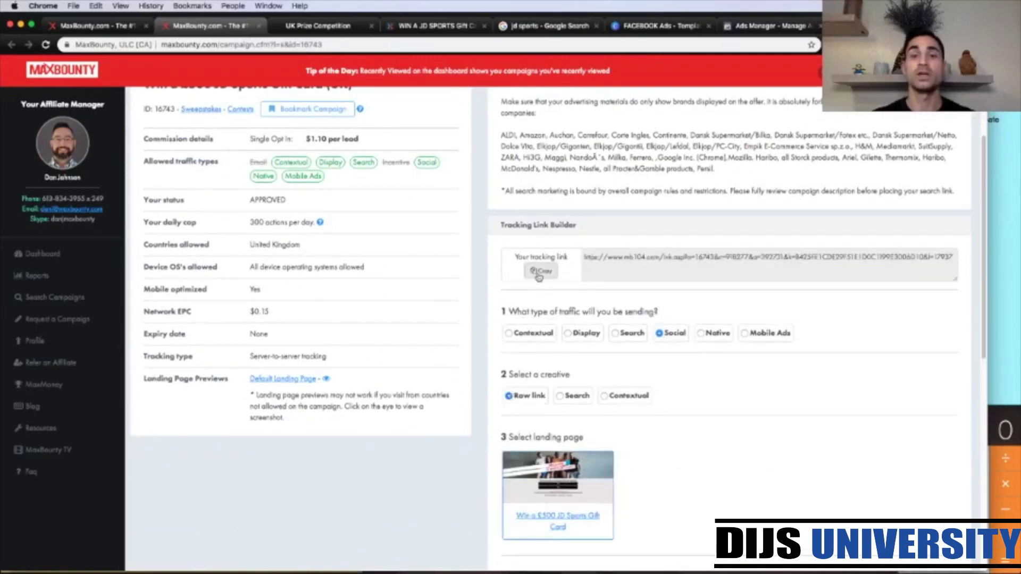
pyautogui.click(541, 271)
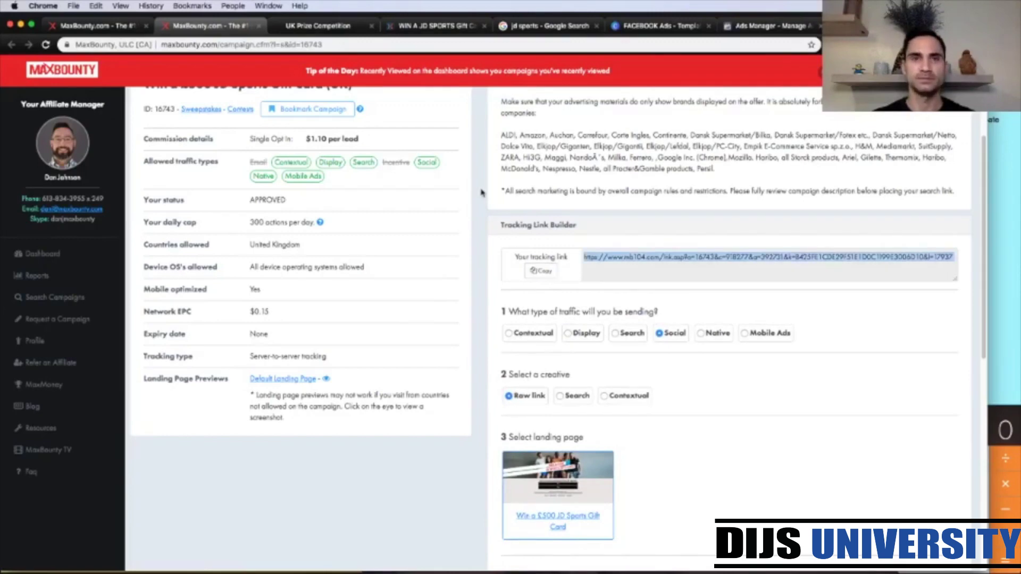
# Replace the custom redirect of the survey's Default Outcome Action with the copied tracking link in ClickFunnels, and close the survey settings
pyautogui.click(435, 25)
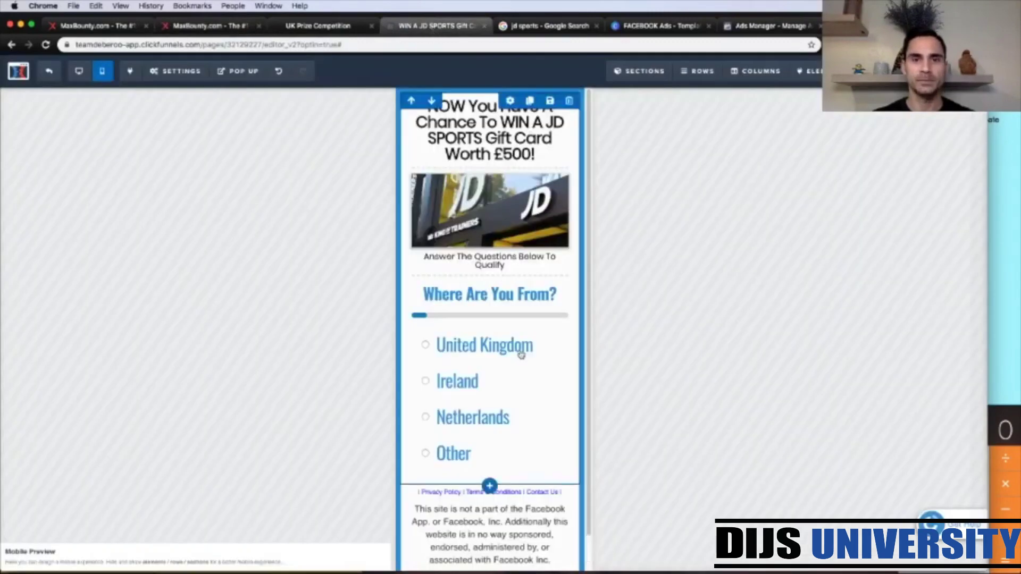
pyautogui.click(504, 402)
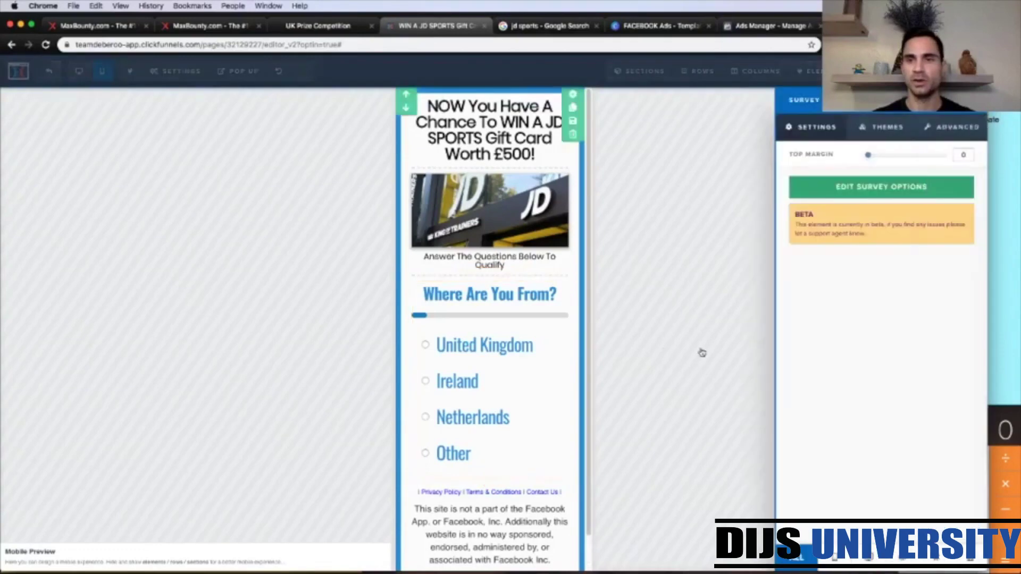
pyautogui.click(858, 195)
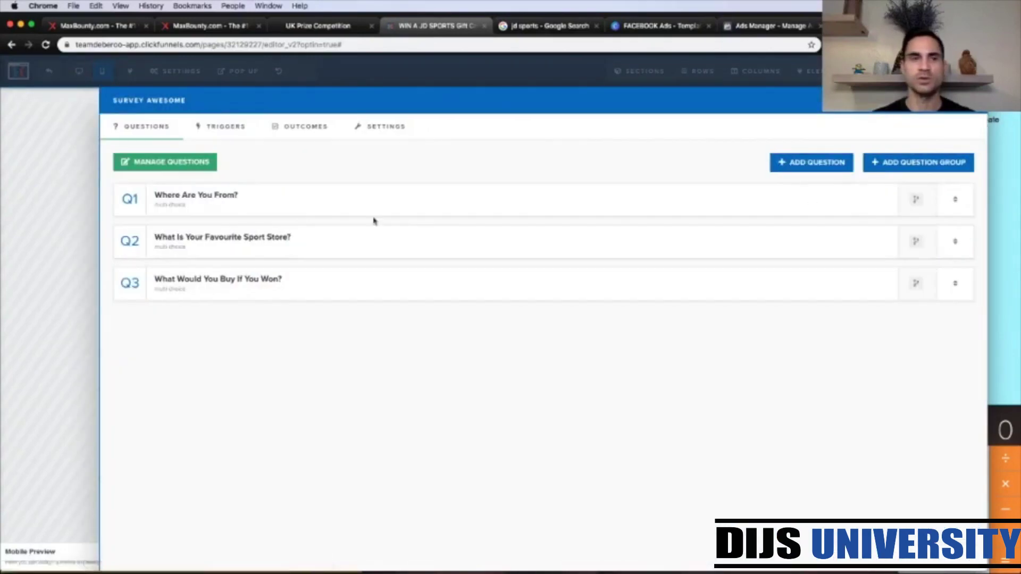
pyautogui.click(294, 132)
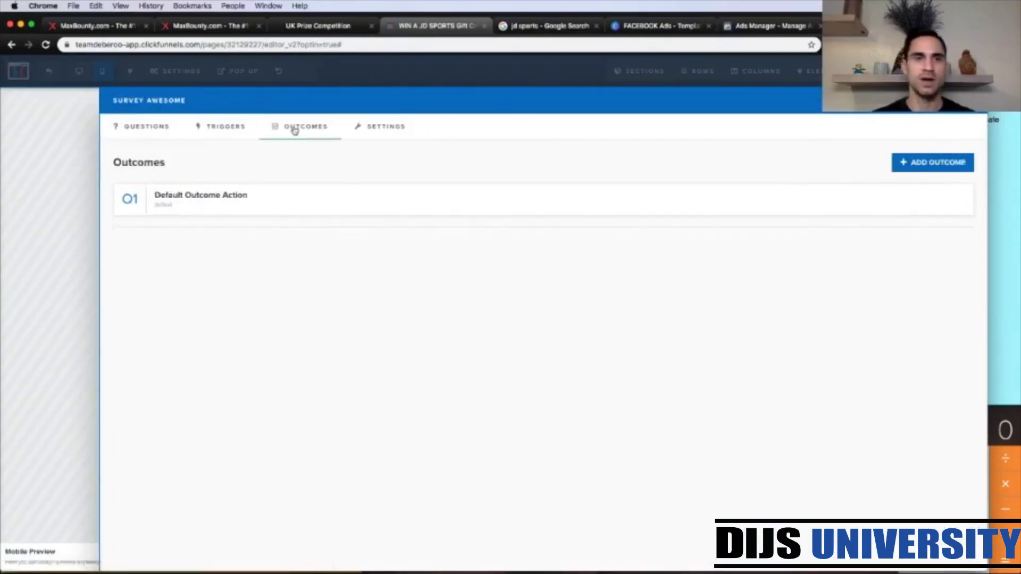
pyautogui.click(223, 198)
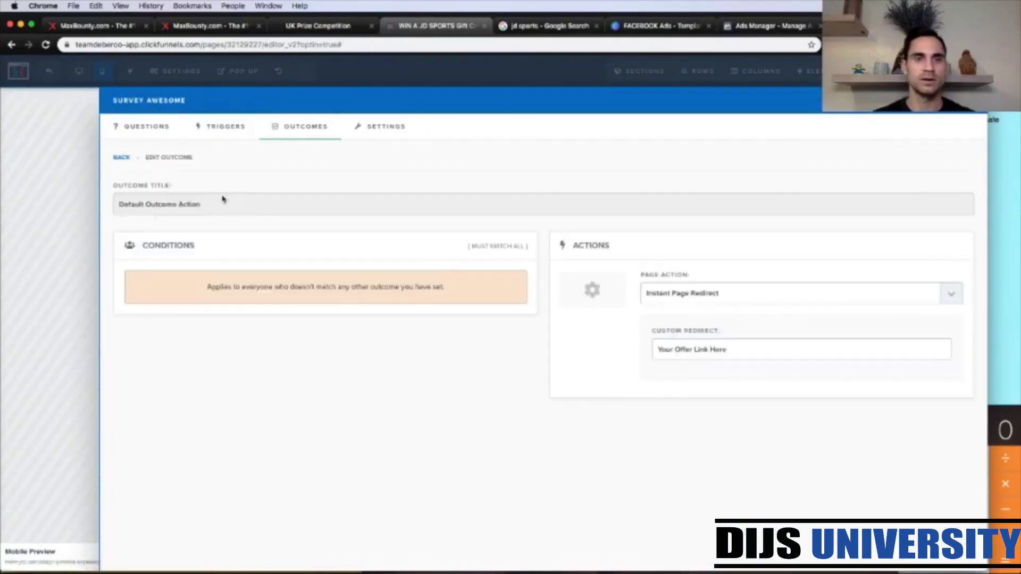
pyautogui.tripleClick(687, 352)
pyautogui.press('super+v')
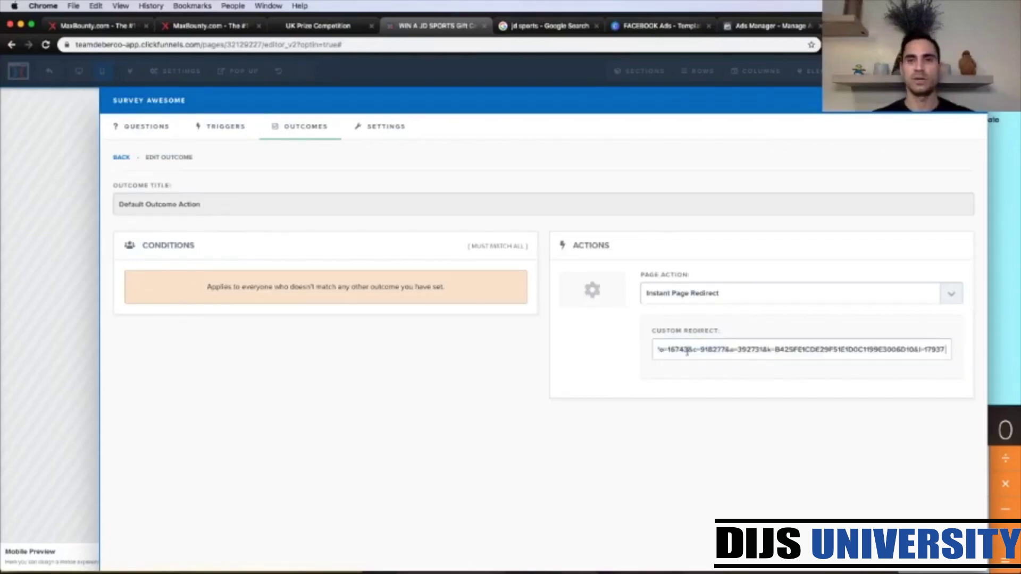
pyautogui.click(582, 382)
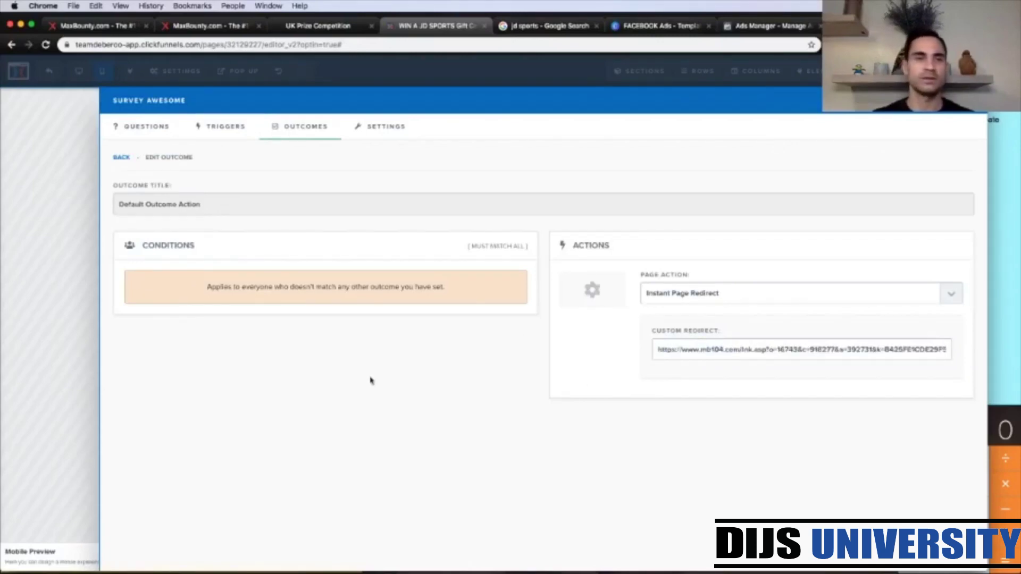
pyautogui.click(92, 315)
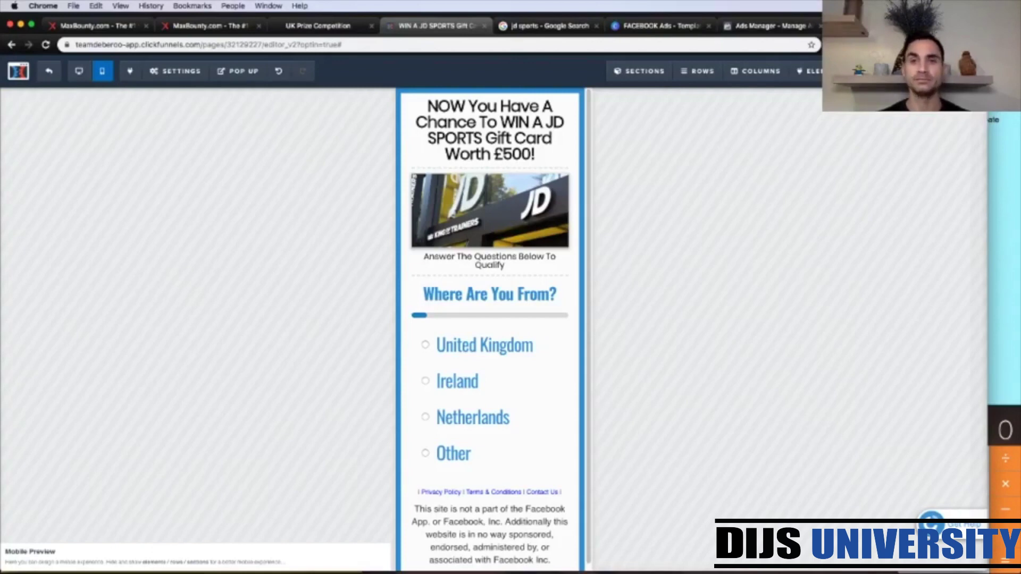
# Leave the page editor and examine the Facebook Pixel head tracking code in the funnel's settings
pyautogui.click(50, 79)
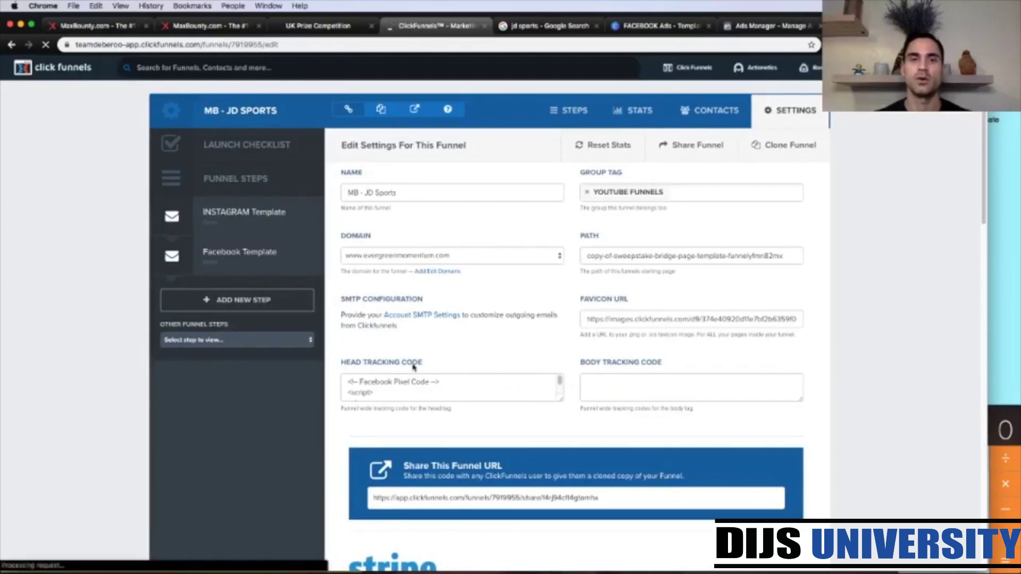
pyautogui.click(397, 393)
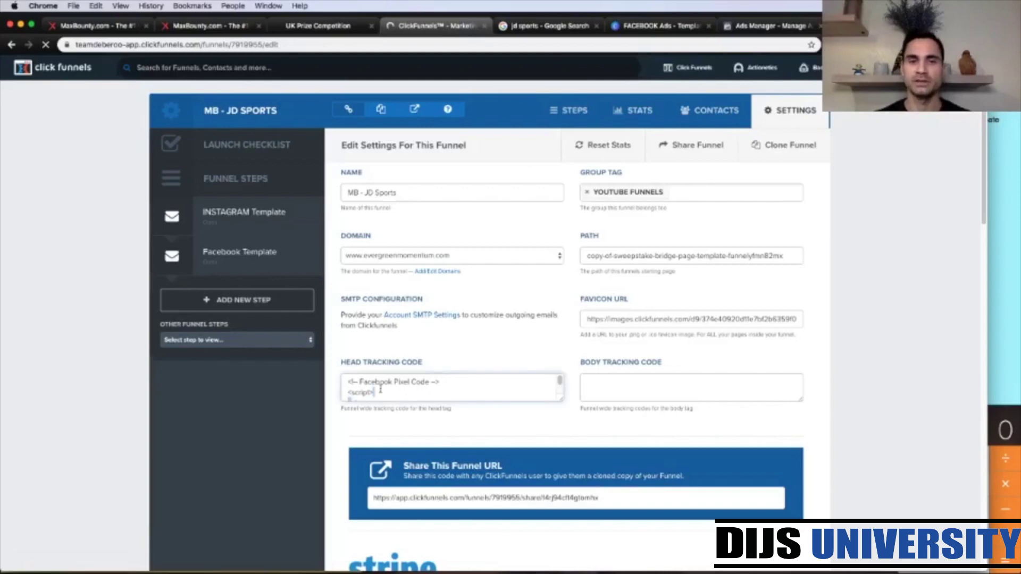
pyautogui.scroll(-20, 873, 390)
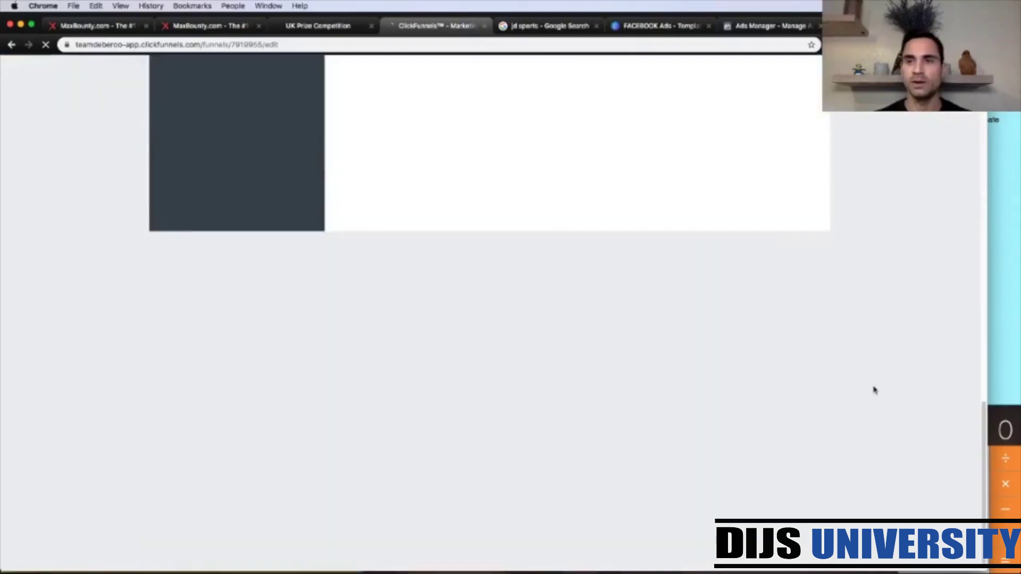
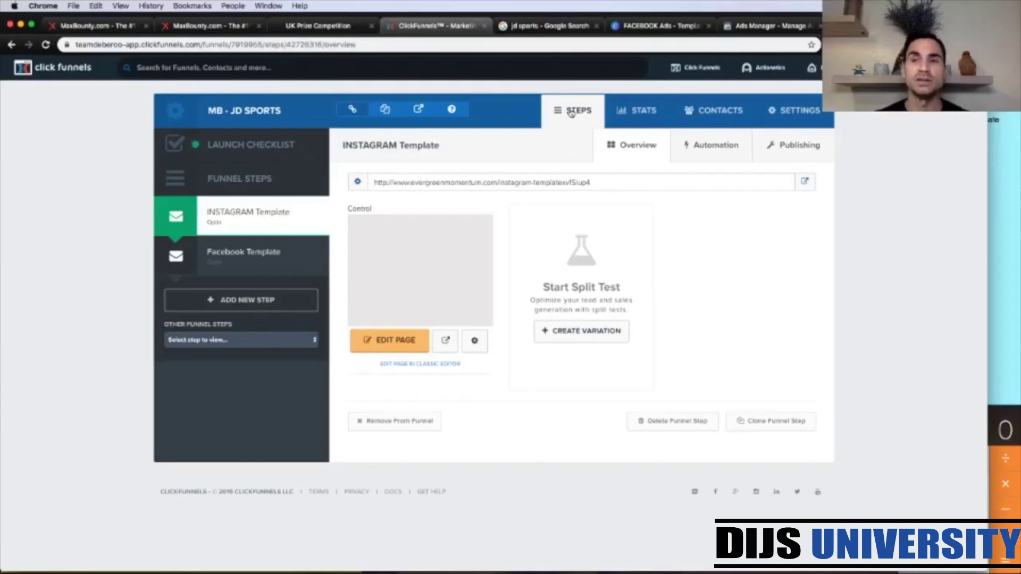
# Switch to the Google image results for "jd sports" and look through the store and product pictures for a suitable image
pyautogui.click(542, 31)
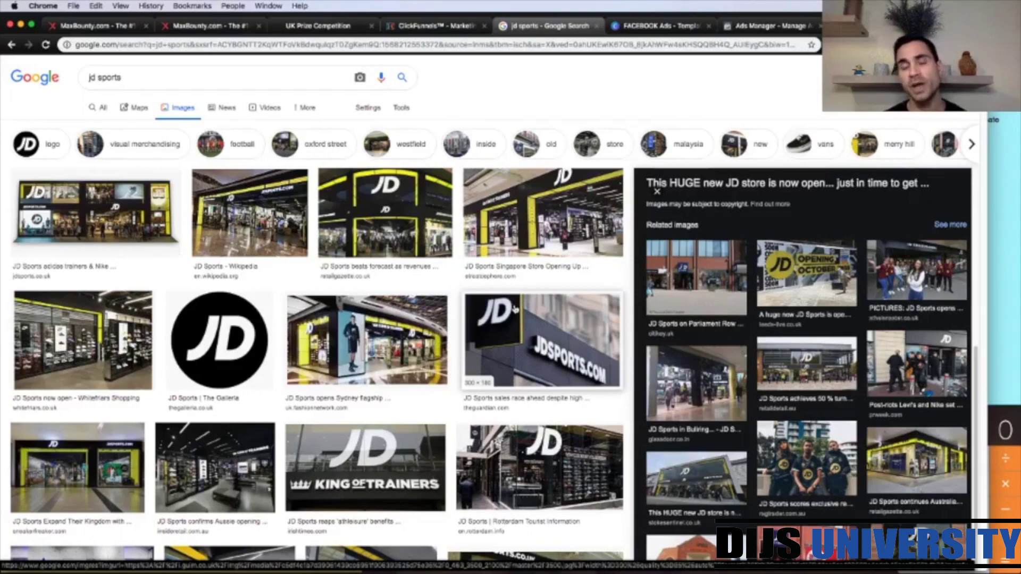
pyautogui.scroll(-3, 596, 361)
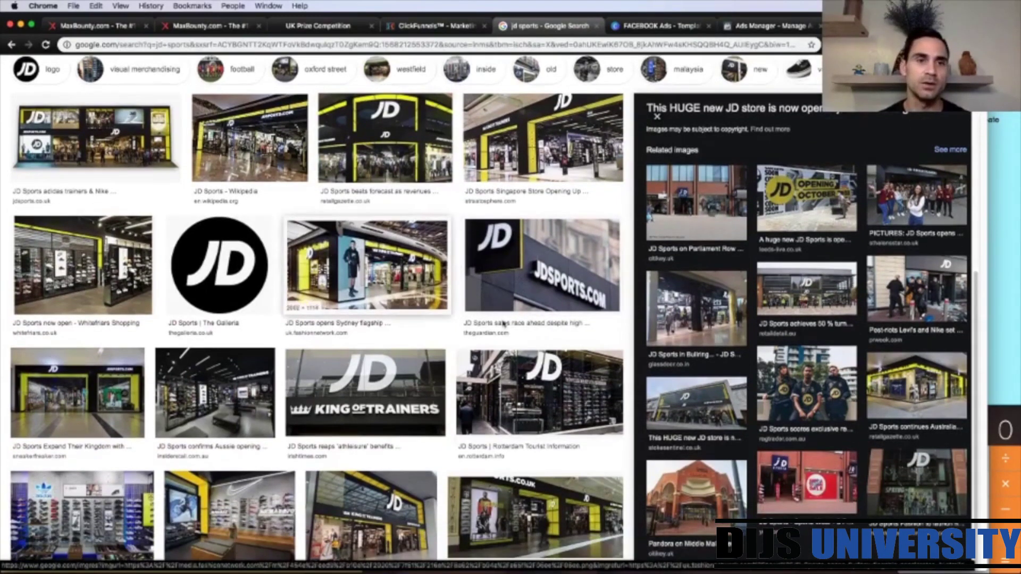
pyautogui.scroll(-4, 540, 394)
pyautogui.scroll(-3, 570, 393)
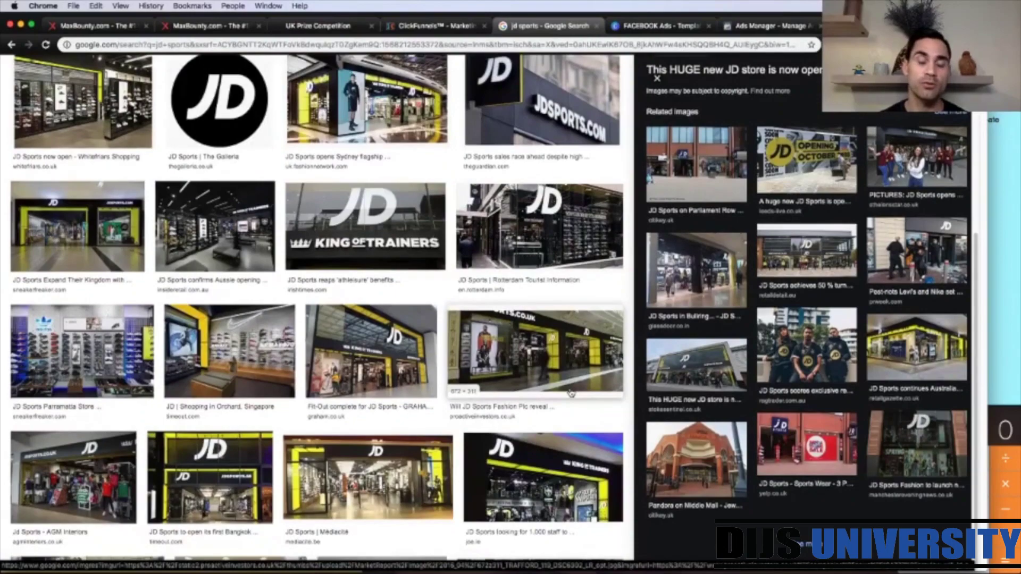
pyautogui.scroll(-12, 570, 394)
pyautogui.scroll(-10, 571, 392)
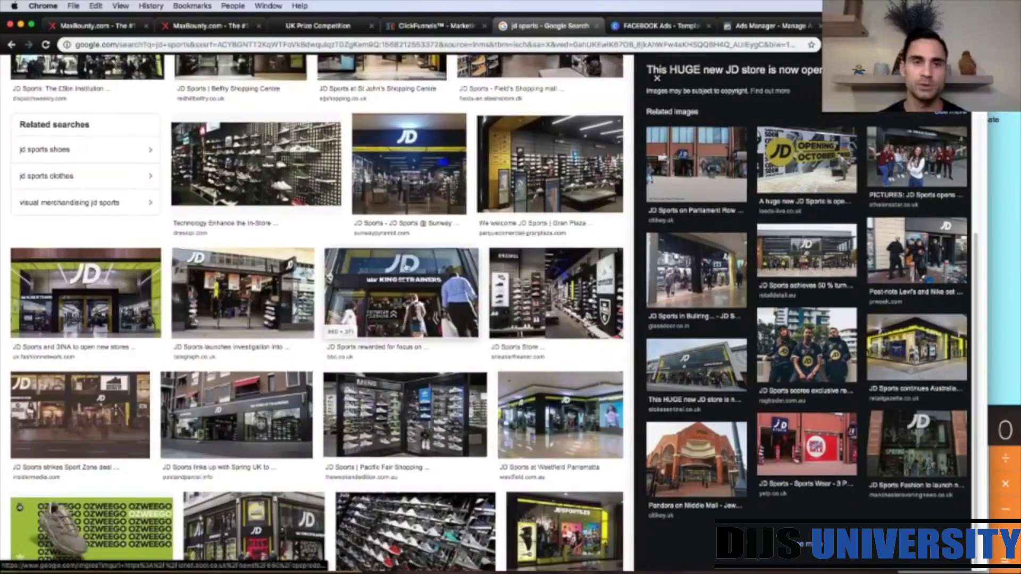
pyautogui.scroll(-12, 583, 430)
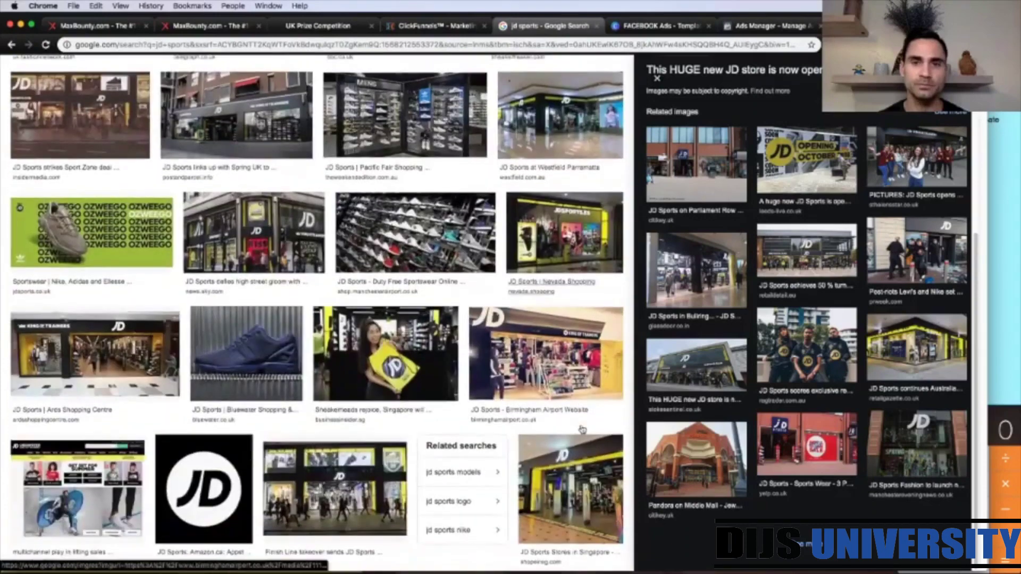
pyautogui.scroll(-3, 472, 368)
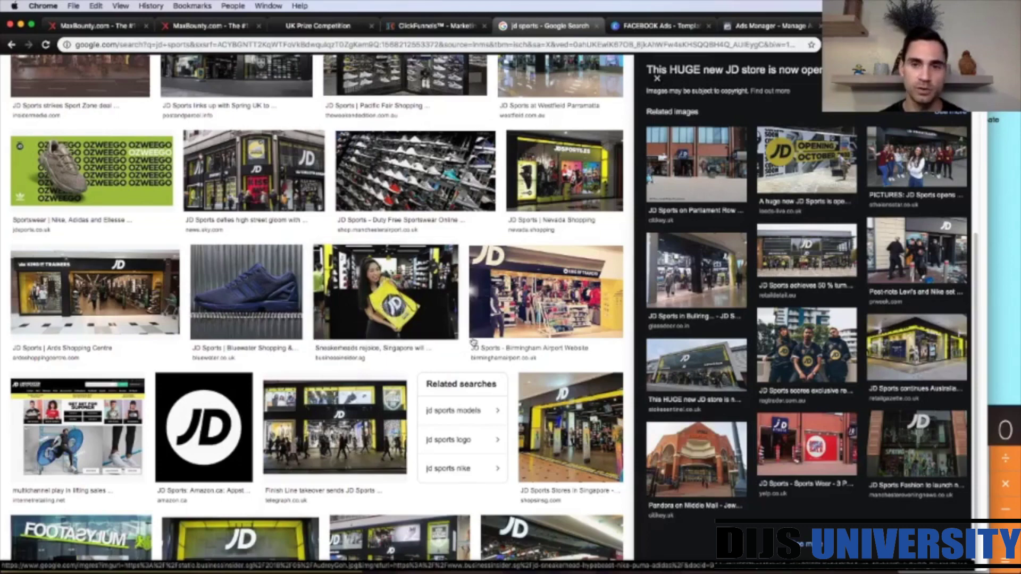
pyautogui.scroll(-1, 473, 409)
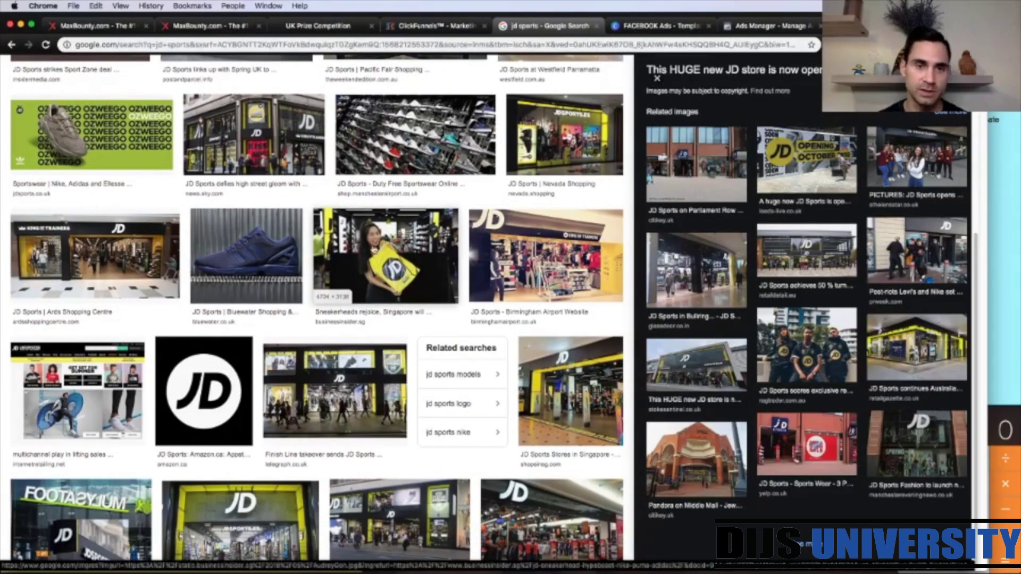
pyautogui.scroll(-2, 489, 396)
pyautogui.scroll(-10, 489, 396)
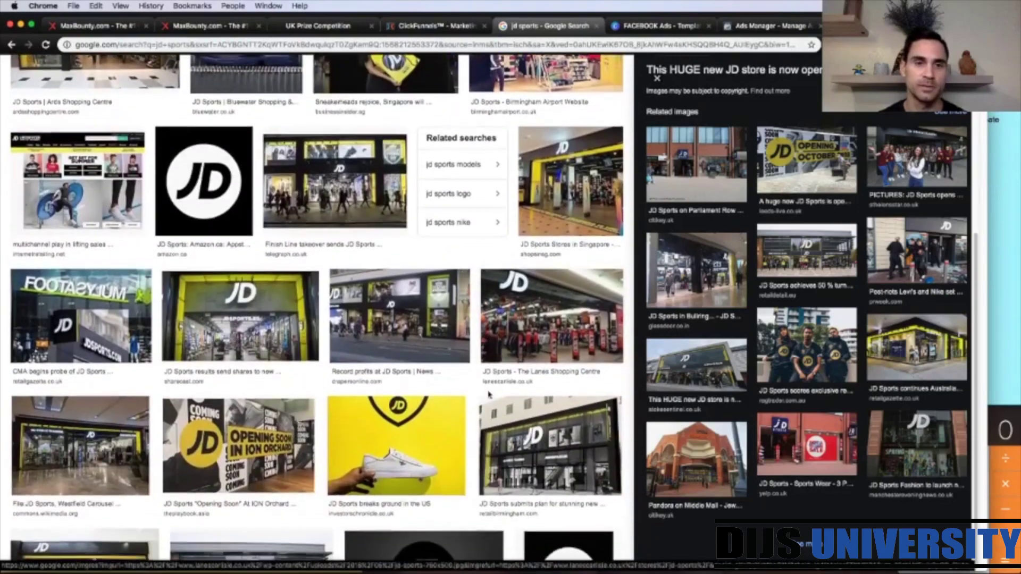
pyautogui.scroll(-8, 488, 396)
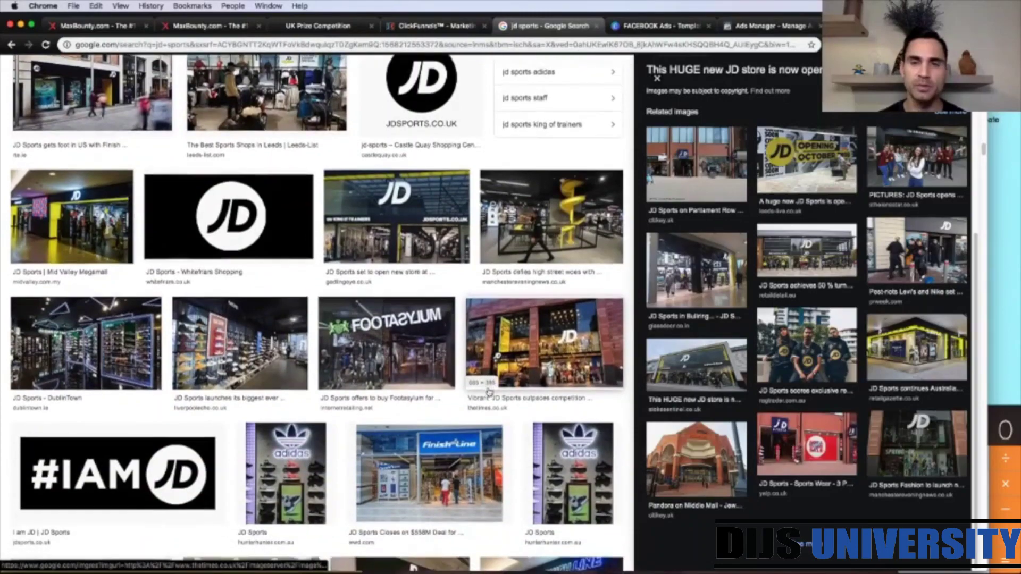
pyautogui.scroll(-3, 489, 392)
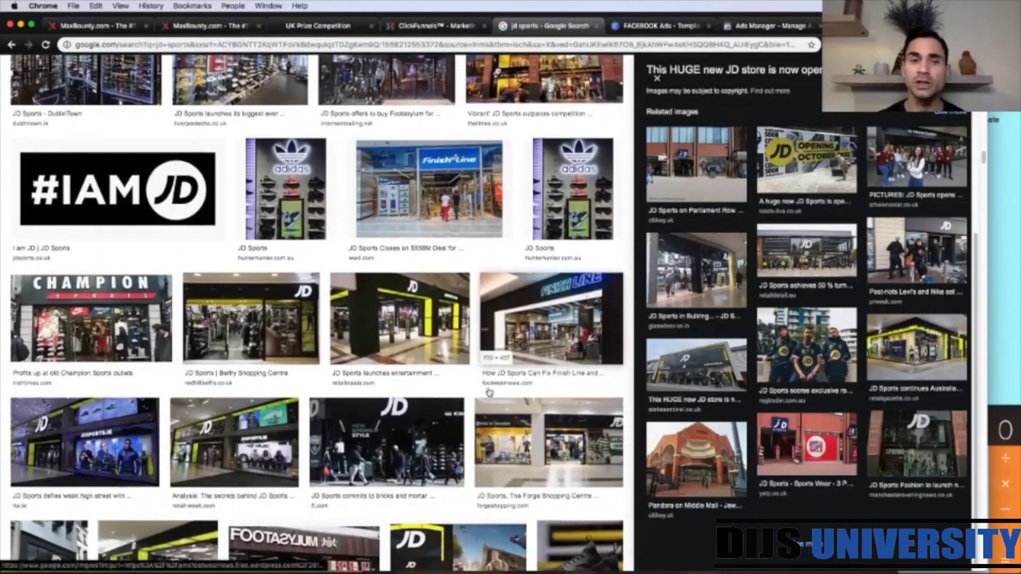
pyautogui.scroll(3, 489, 393)
pyautogui.scroll(-10, 489, 393)
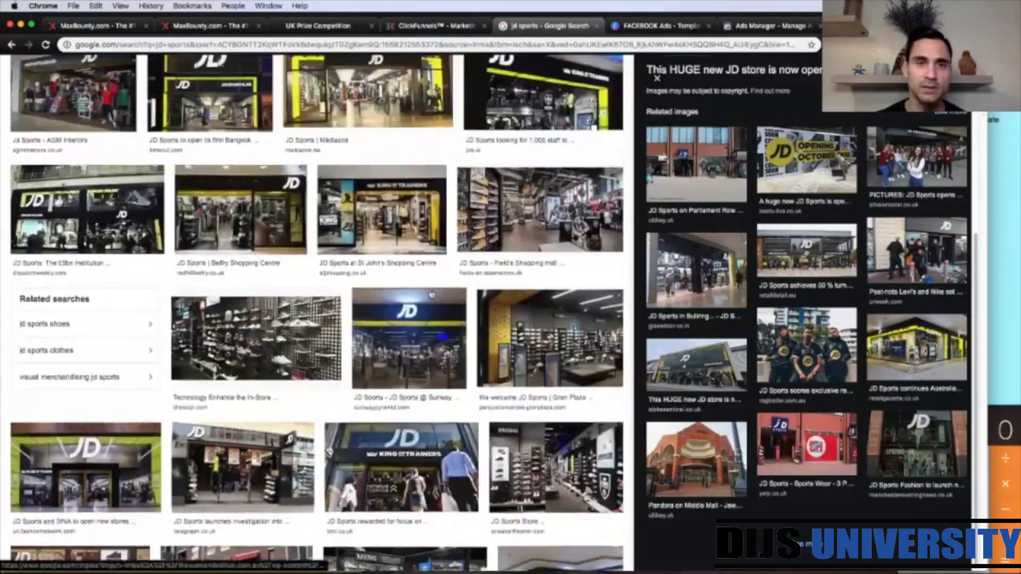
pyautogui.scroll(15, 431, 295)
pyautogui.scroll(-13, 431, 293)
pyautogui.scroll(-10, 431, 293)
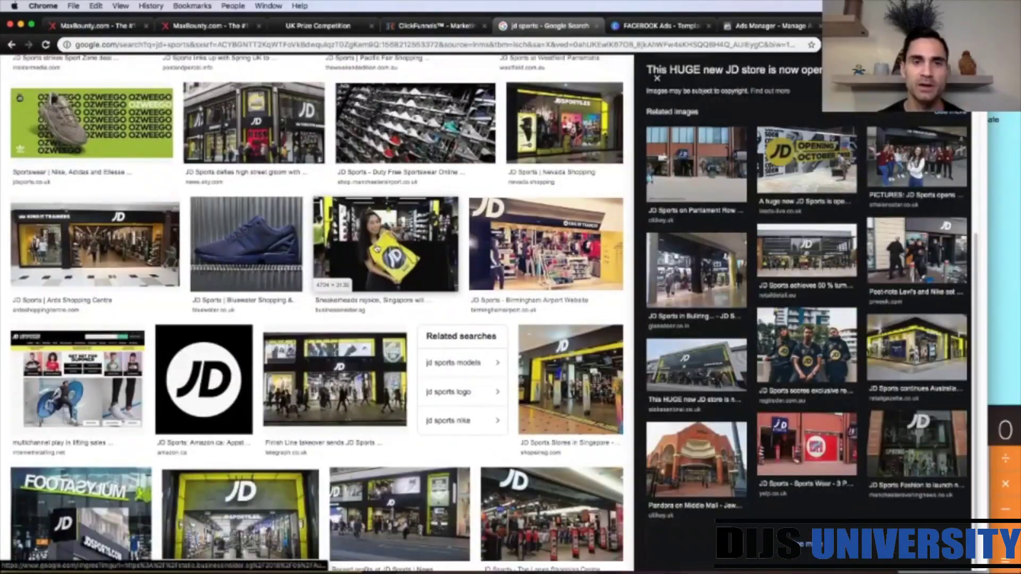
# Preview the JD Sports pictures of women with the yellow bag and at the shop counter, and look through their related images
pyautogui.click(378, 249)
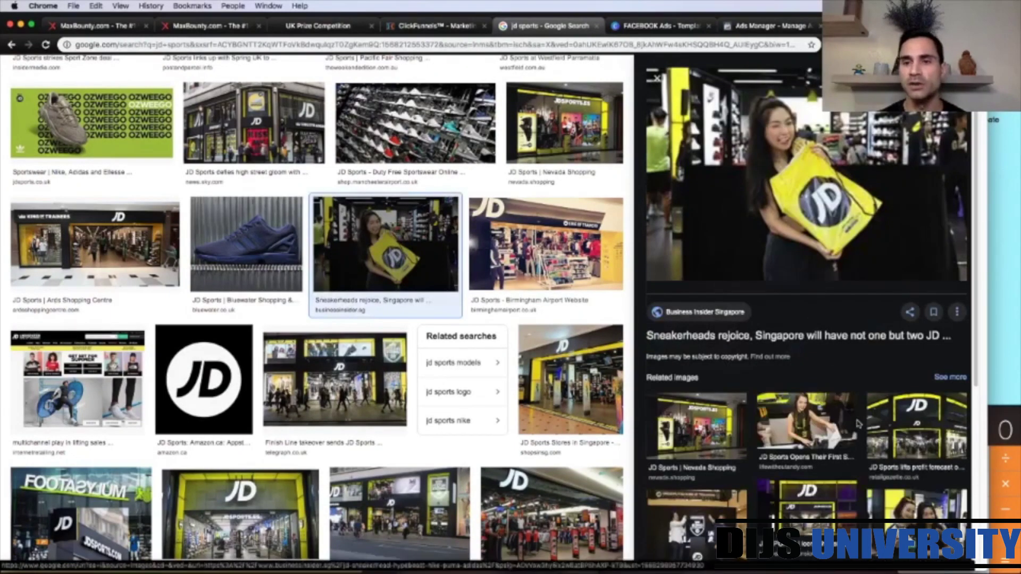
pyautogui.scroll(-5, 827, 157)
pyautogui.scroll(1, 824, 407)
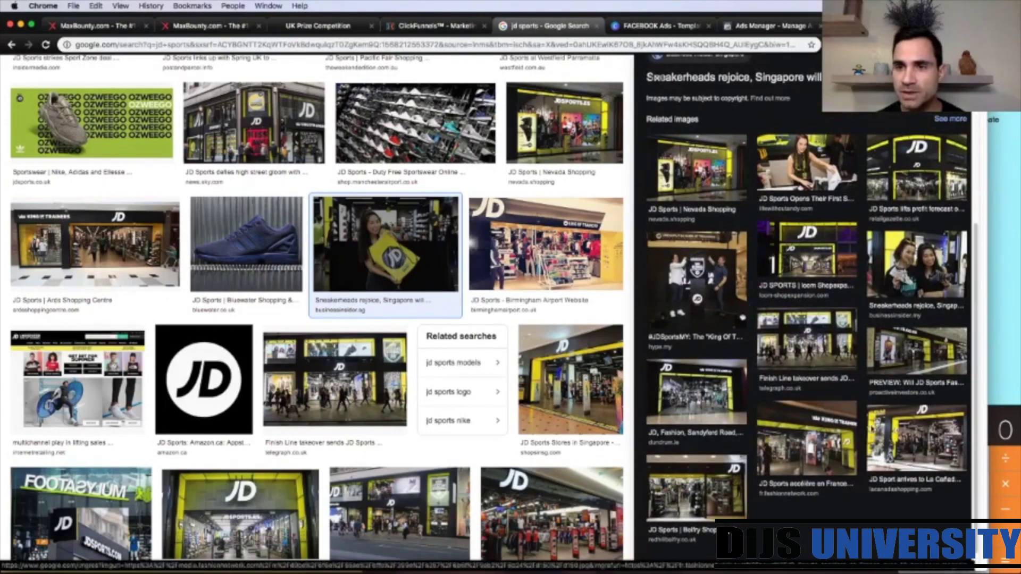
pyautogui.scroll(1, 806, 319)
pyautogui.scroll(5, 825, 349)
pyautogui.scroll(-3, 824, 349)
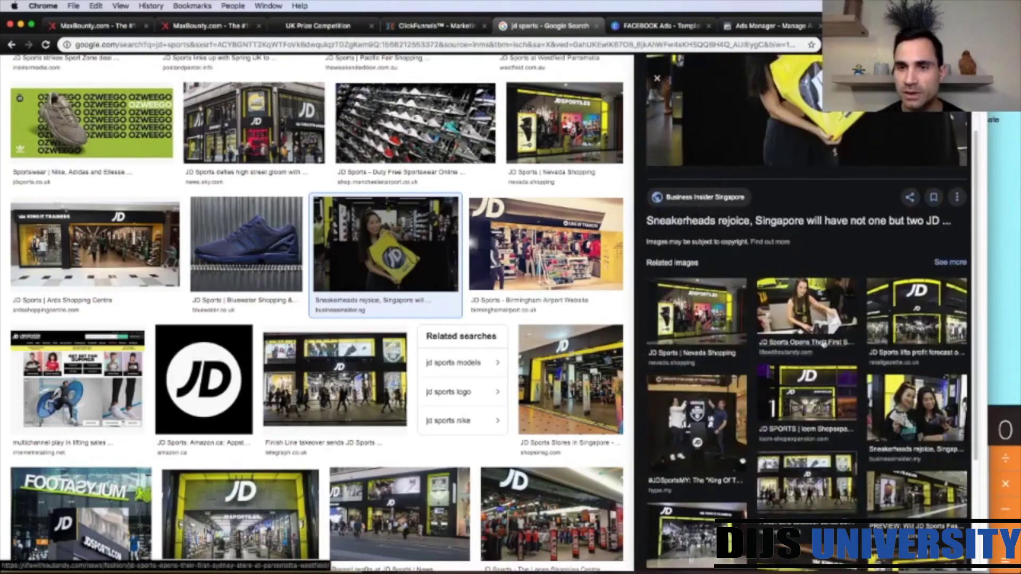
pyautogui.click(803, 308)
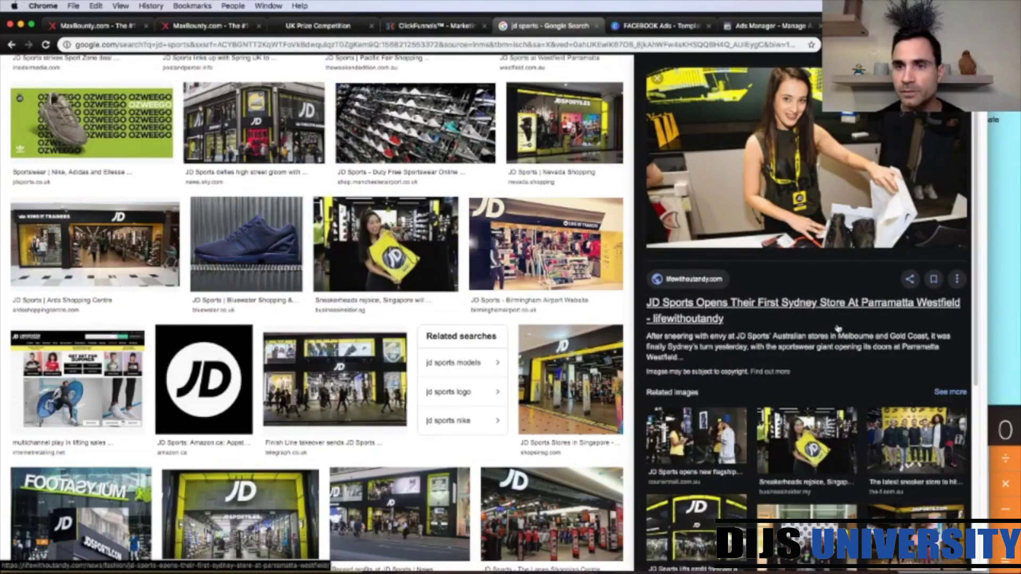
pyautogui.scroll(-5, 837, 328)
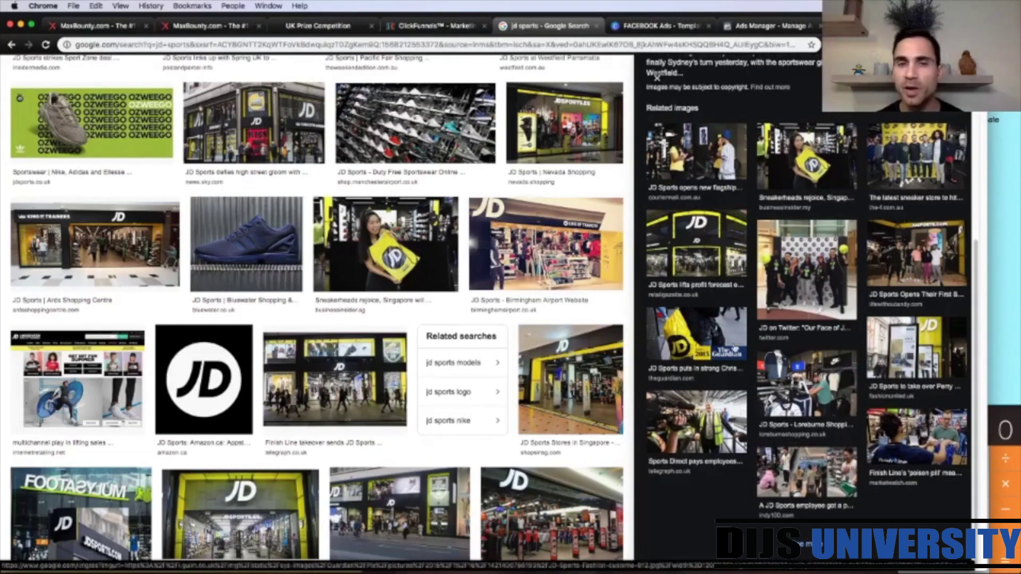
pyautogui.scroll(-2, 461, 348)
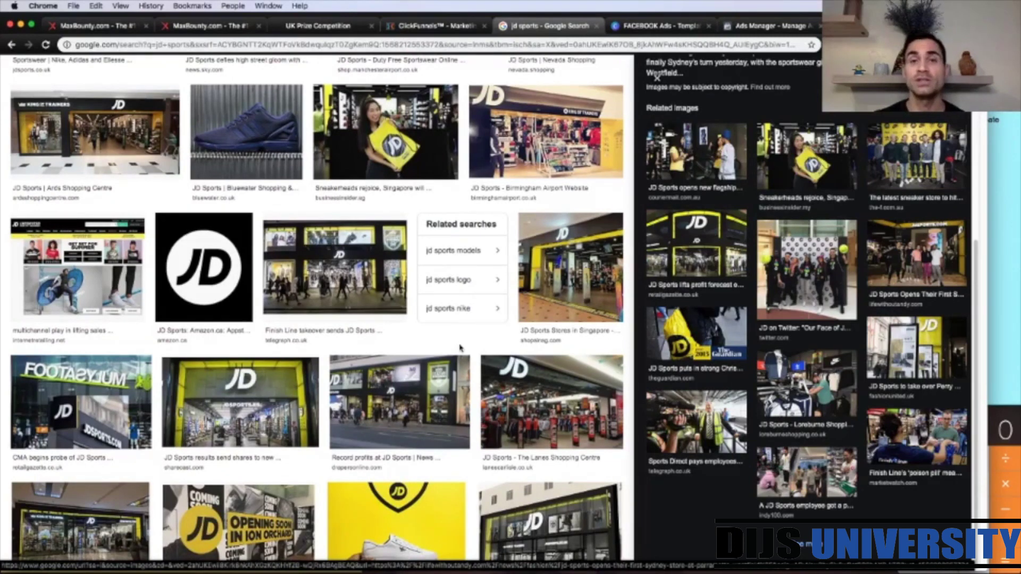
# Switch to the Canva Facebook Ads 1080x1080 template and look over the eight JD Sports ad images
pyautogui.click(630, 29)
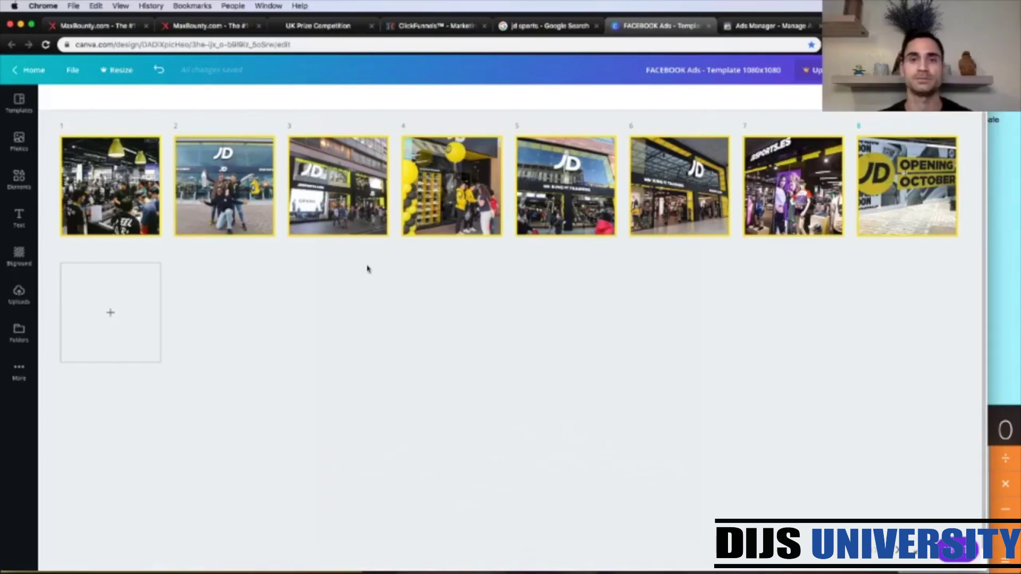
pyautogui.moveTo(662, 162)
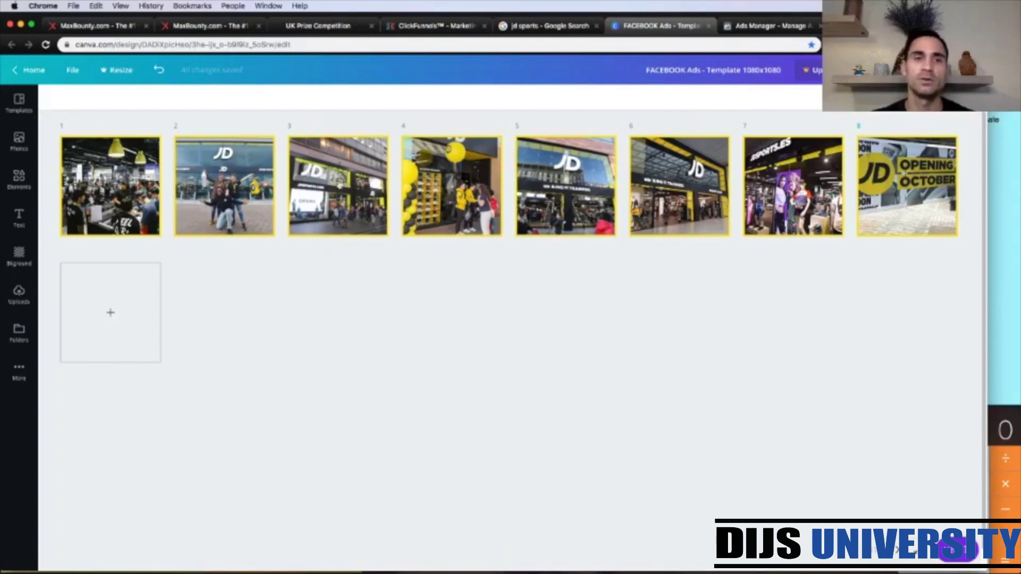
pyautogui.moveTo(326, 199)
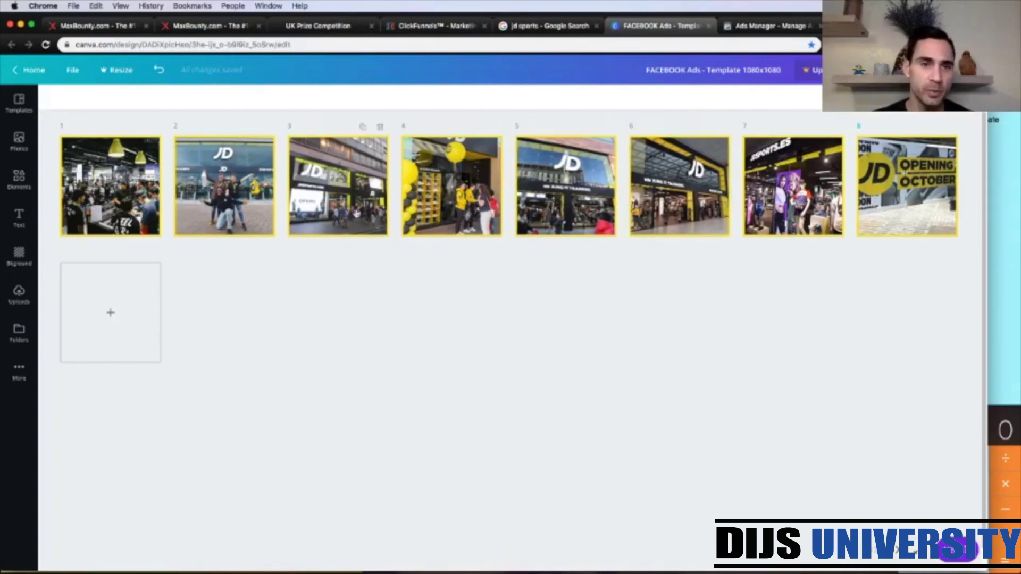
pyautogui.moveTo(679, 186)
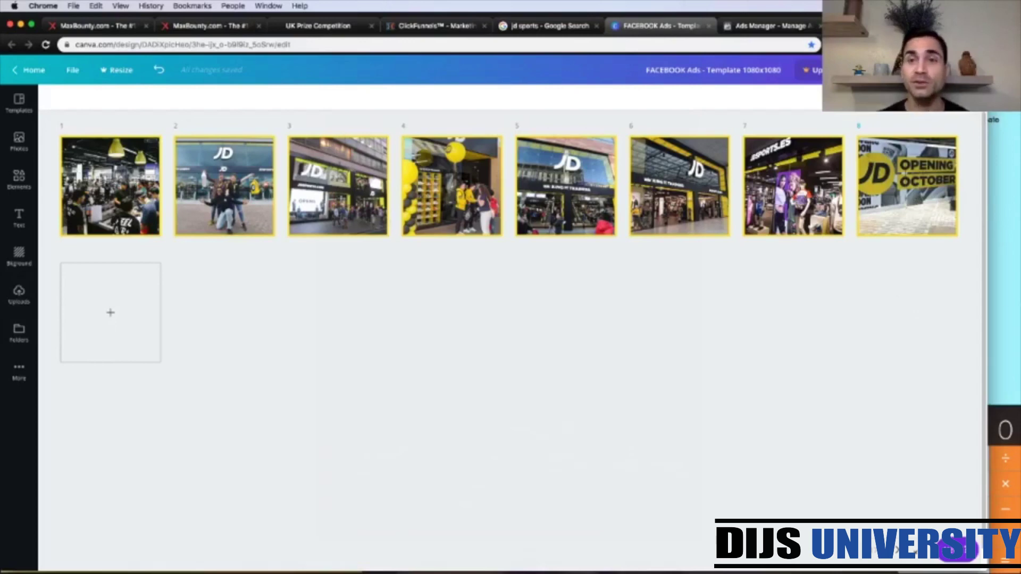
# Switch to Facebook Ads Manager and replace the Traffic campaign's name with "UK-JDSports-ID:"
pyautogui.click(777, 25)
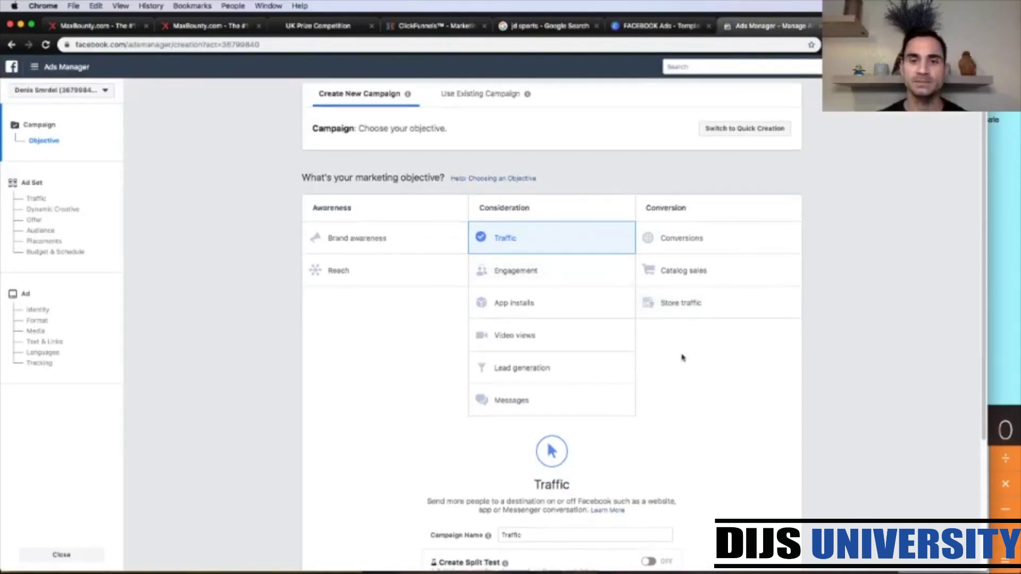
pyautogui.scroll(-3, 681, 356)
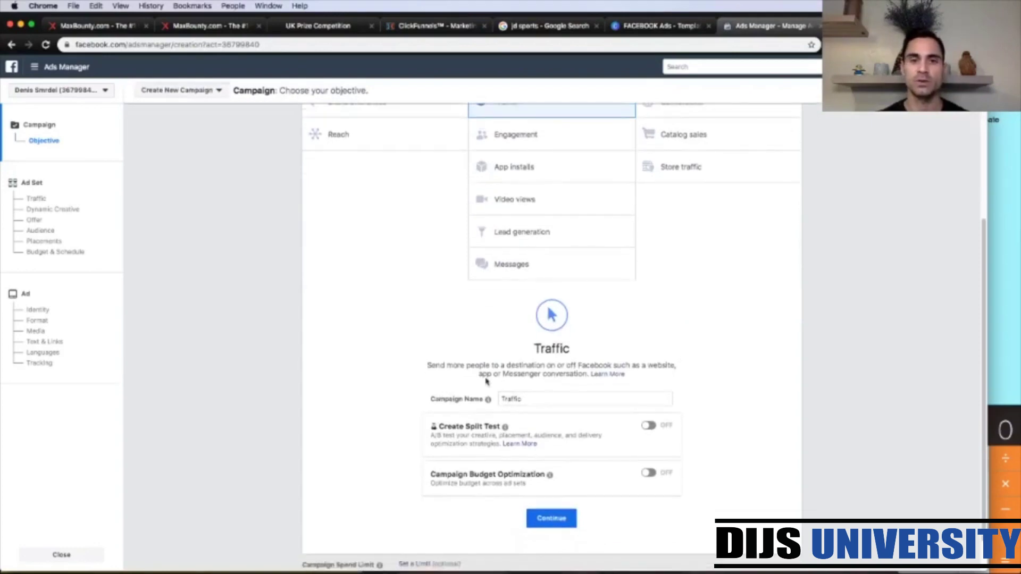
pyautogui.doubleClick(519, 399)
pyautogui.write('UK')
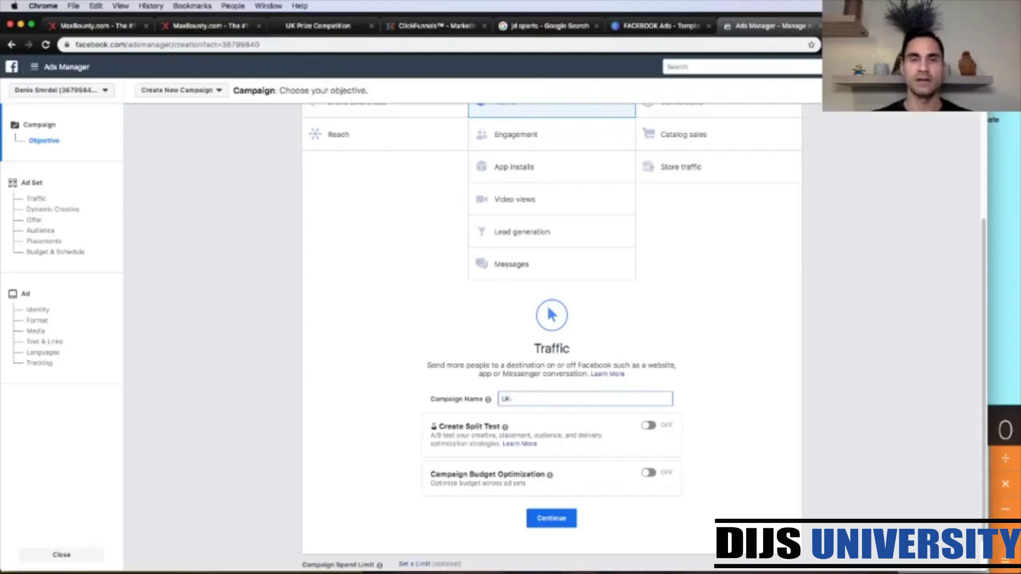
pyautogui.write('-JDSp')
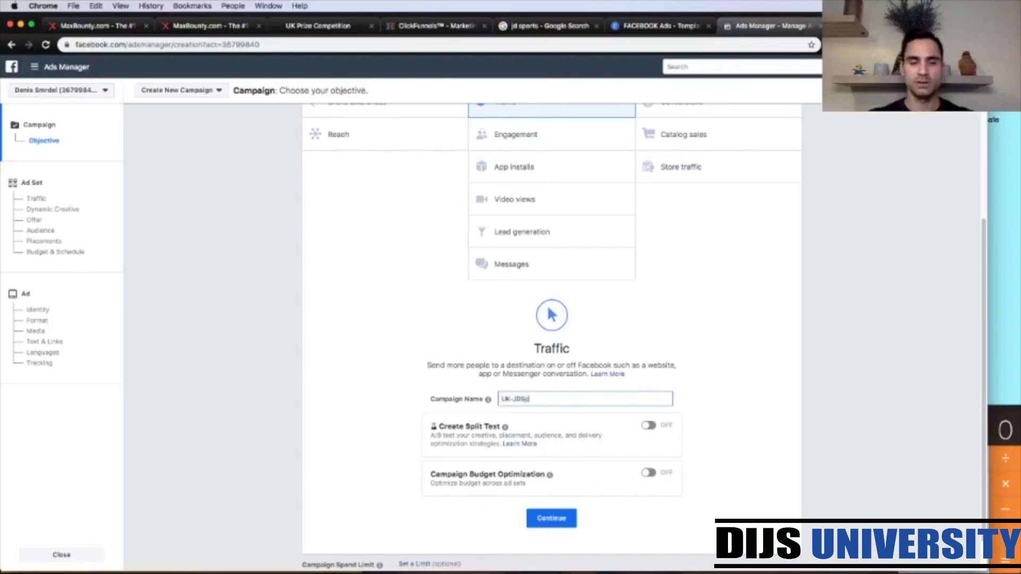
pyautogui.write('orts-ID:')
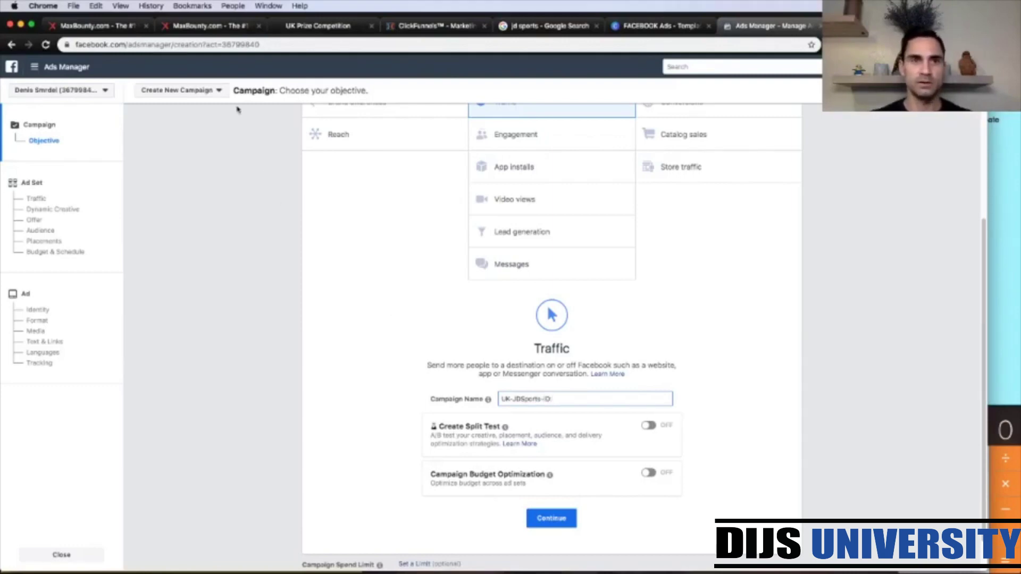
# Copy the offer ID from MaxBounty, complete the campaign name as "UK-JDSports-ID: 16743-FB" in Ads Manager, and continue to the ad set
pyautogui.click(199, 27)
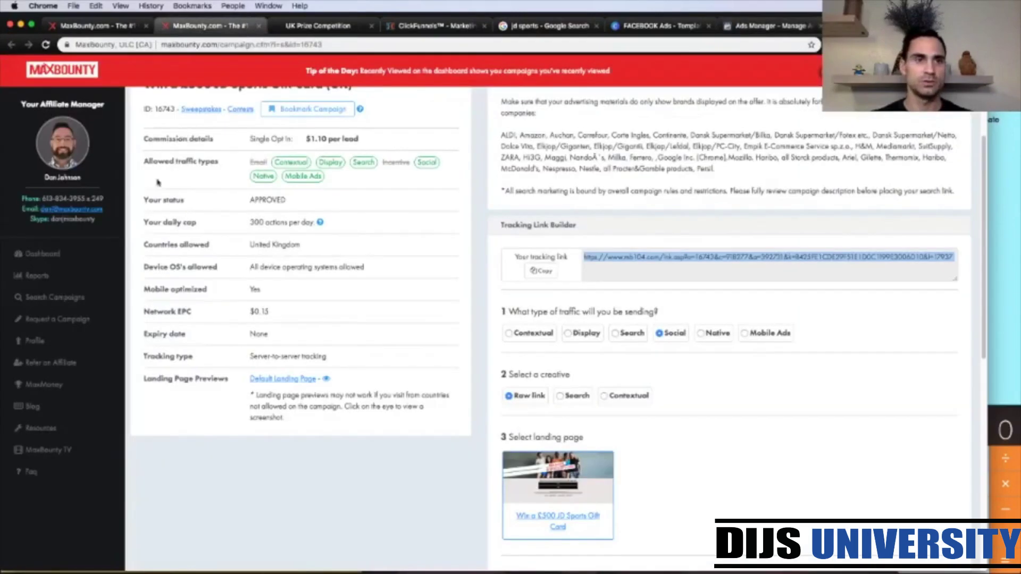
pyautogui.scroll(4, 194, 219)
pyautogui.doubleClick(165, 290)
pyautogui.press('super+c')
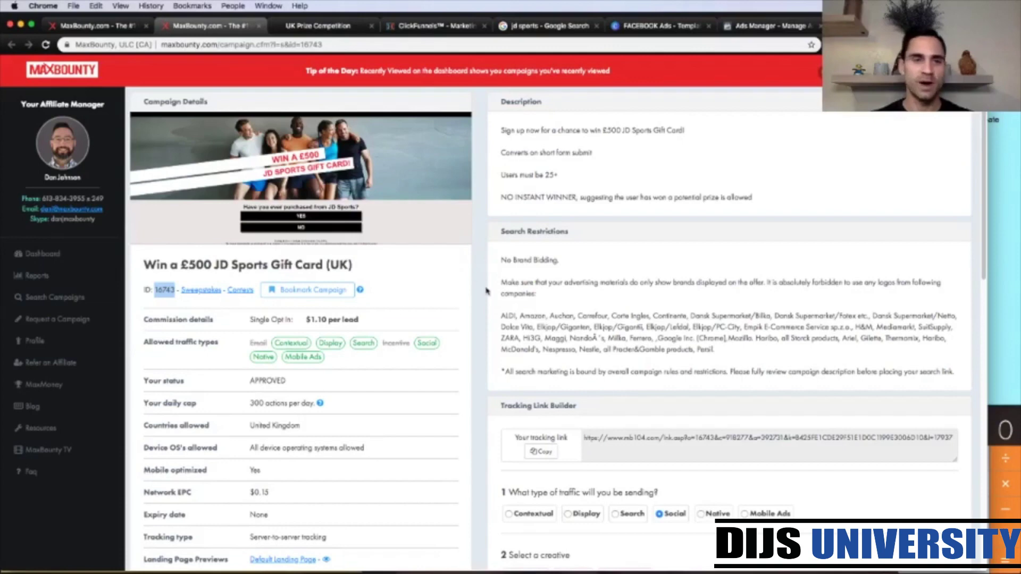
pyautogui.click(764, 24)
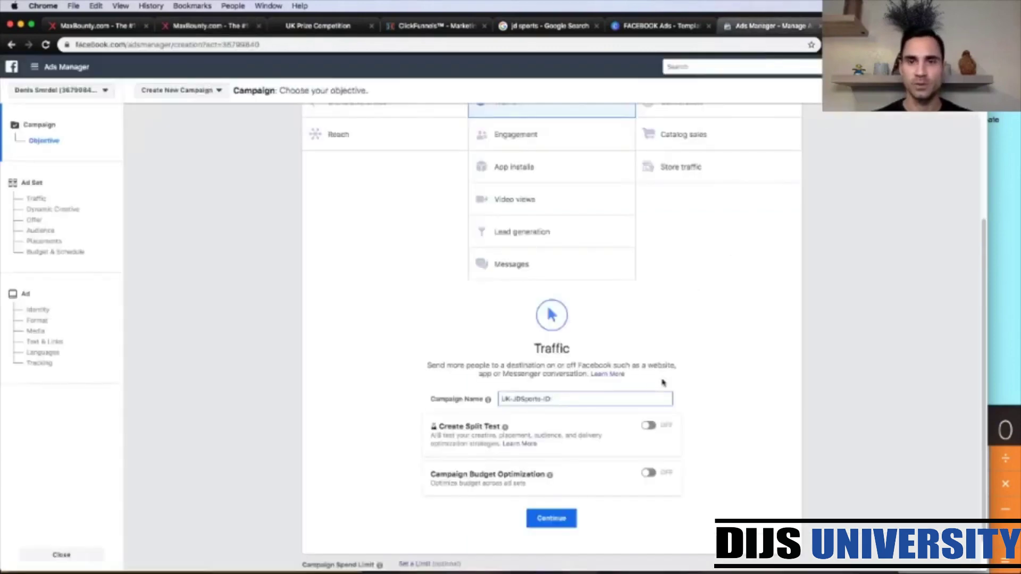
pyautogui.press('super+v')
pyautogui.write('-')
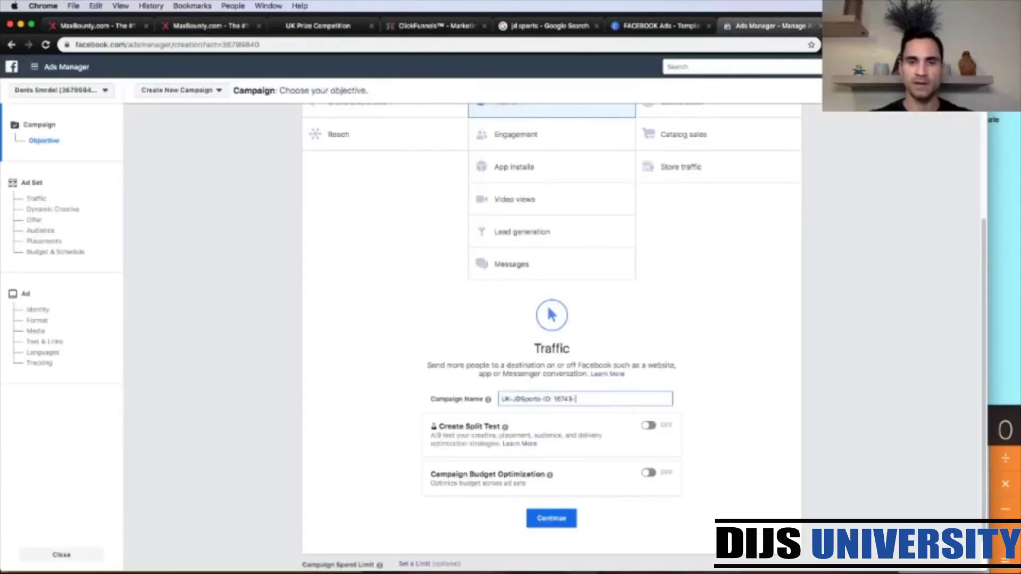
pyautogui.write('FB')
pyautogui.click(757, 381)
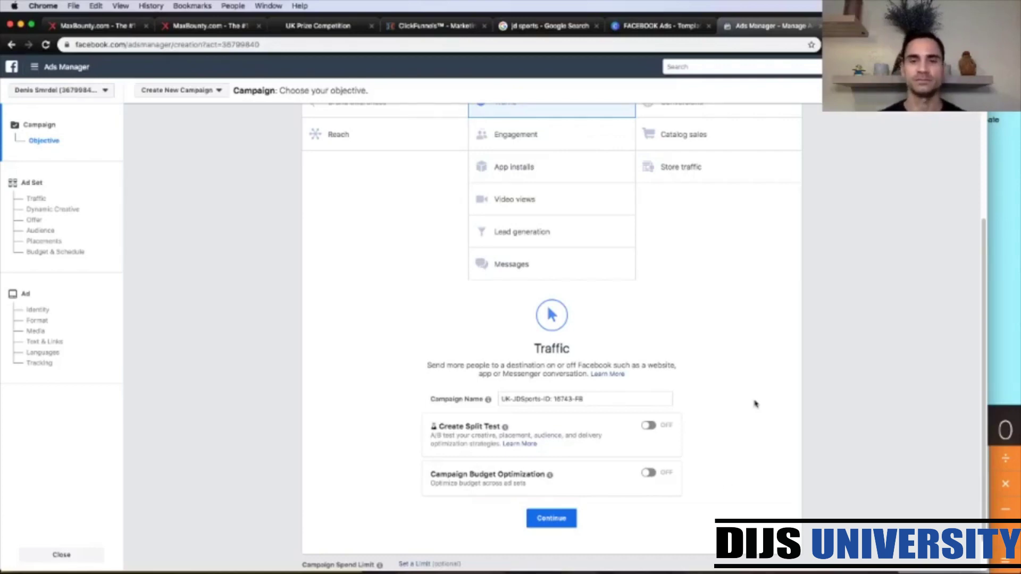
pyautogui.click(554, 524)
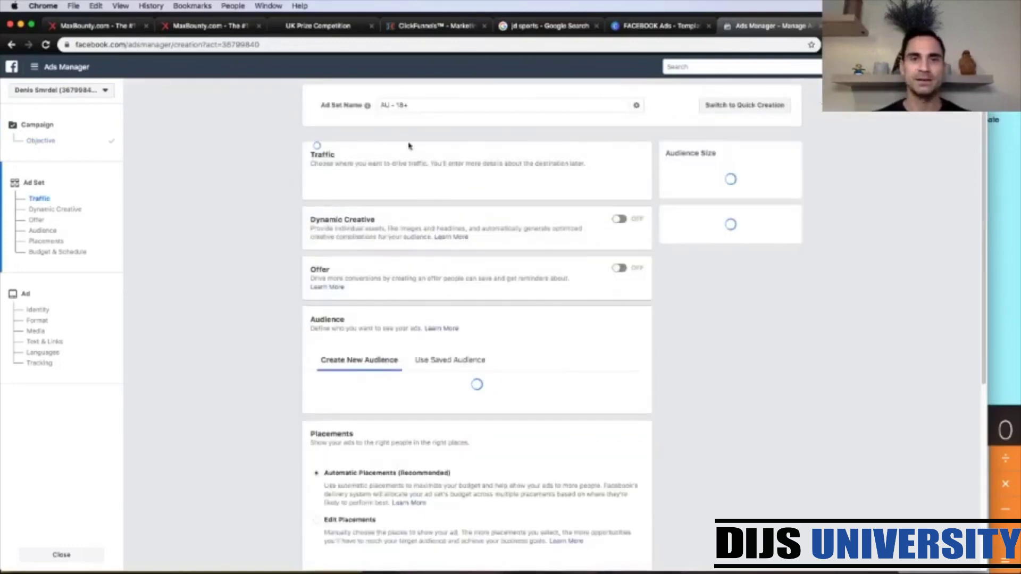
# Rename the ad set as "UK-F-18/65-JDSports"
pyautogui.click(408, 105)
pyautogui.press('super+a')
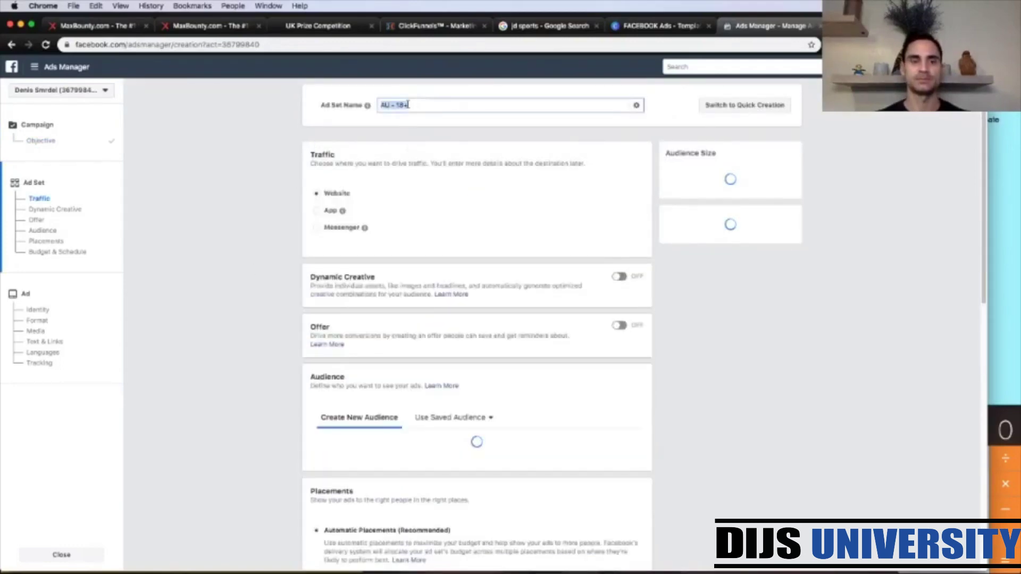
pyautogui.write('UK')
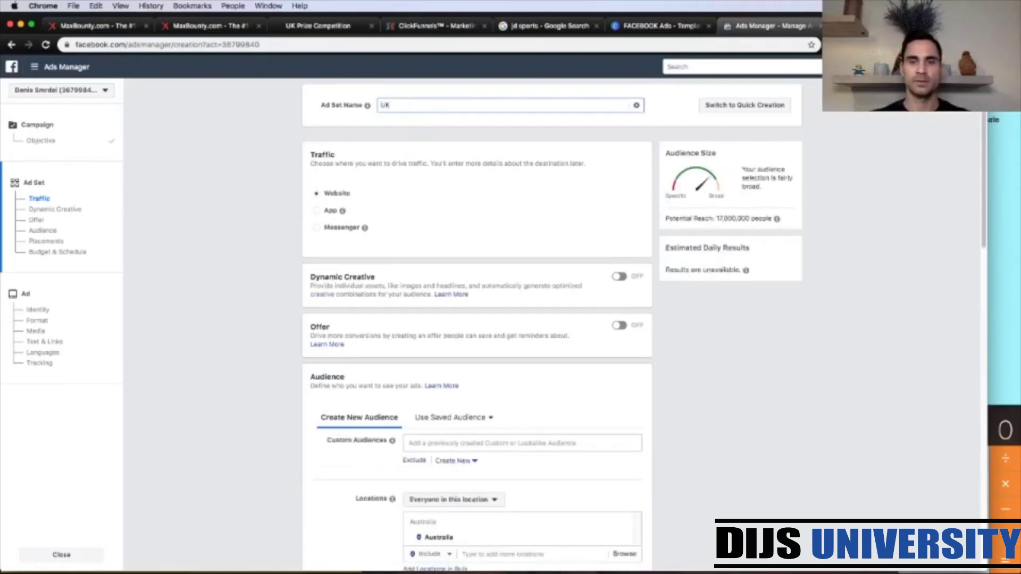
pyautogui.write('-F')
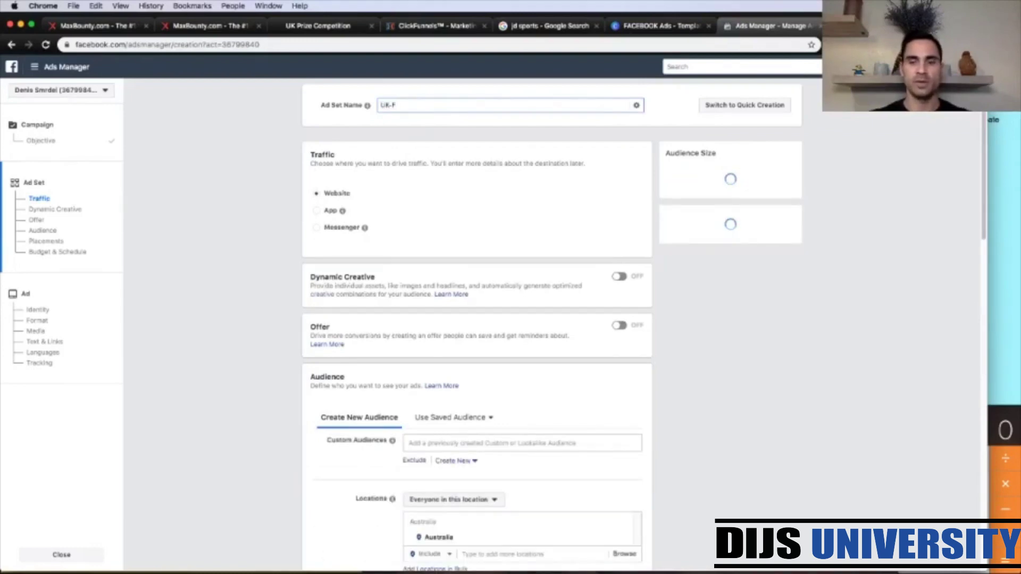
pyautogui.write('-18')
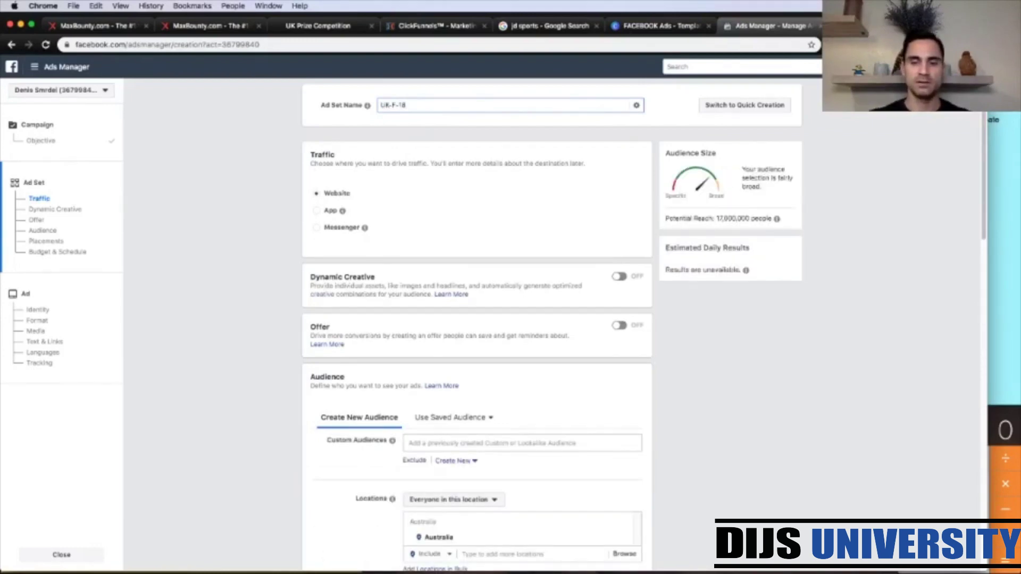
pyautogui.write(' 65')
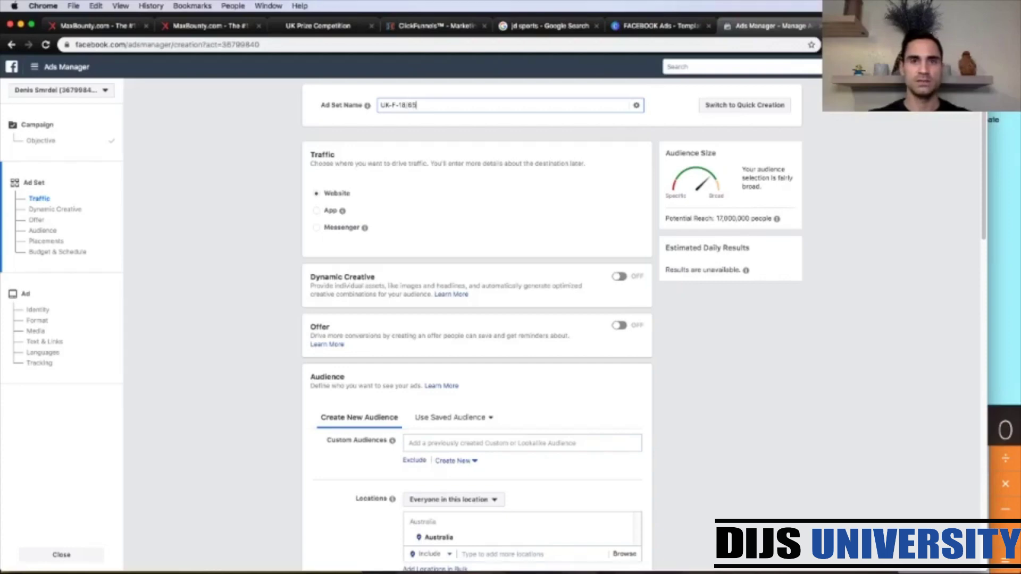
pyautogui.write('-JDSports')
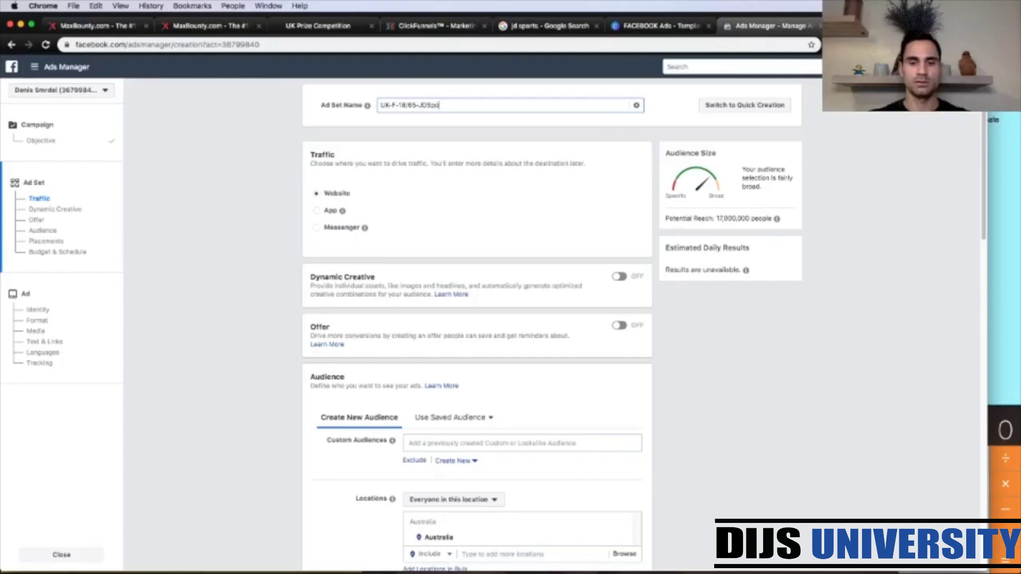
pyautogui.click(653, 145)
# Replace Australia with United Kingdom as the audience location of the ad set
pyautogui.scroll(-5, 658, 202)
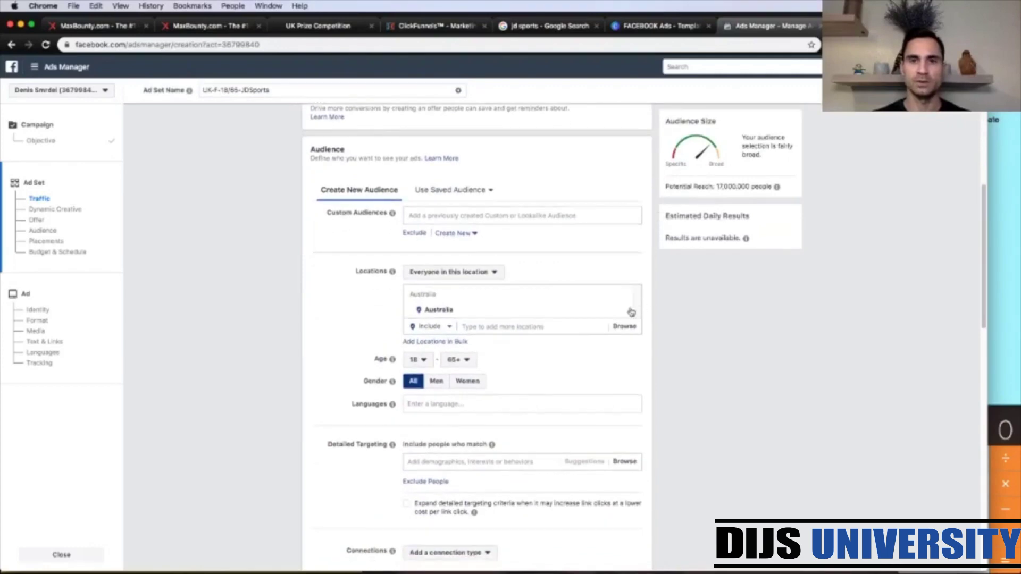
pyautogui.click(624, 313)
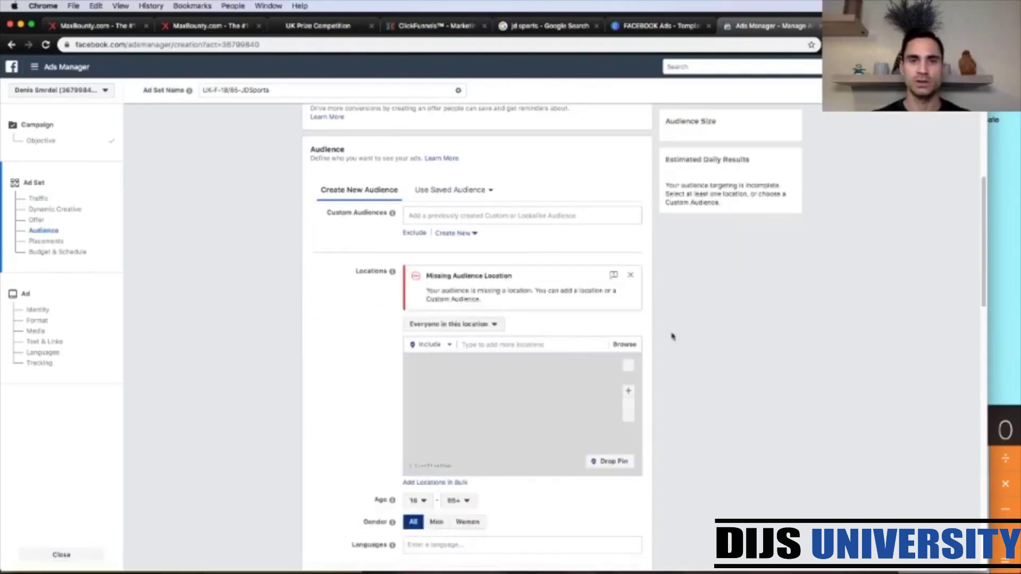
pyautogui.click(511, 344)
pyautogui.write('unit')
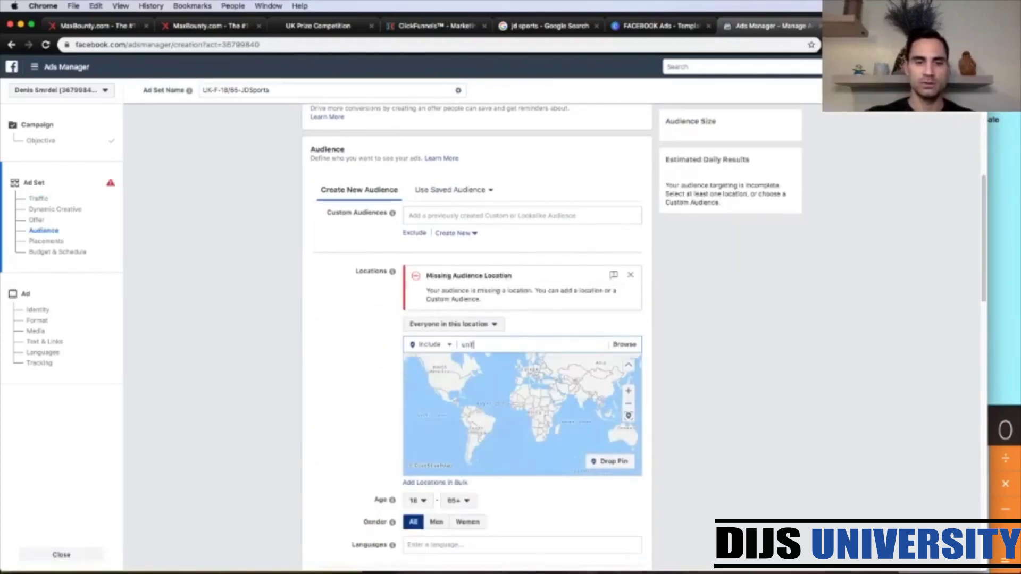
pyautogui.write('ed king')
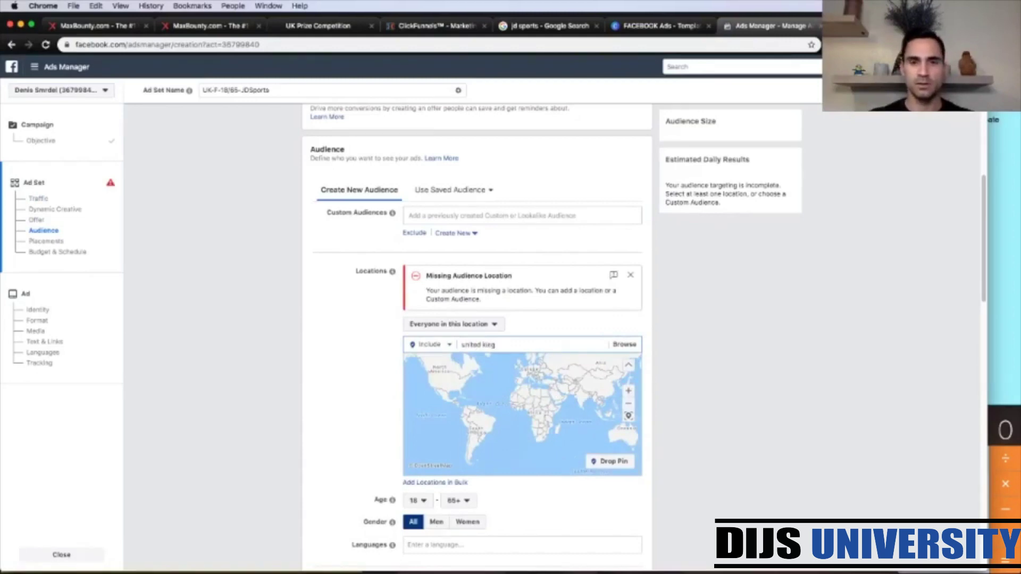
pyautogui.click(502, 362)
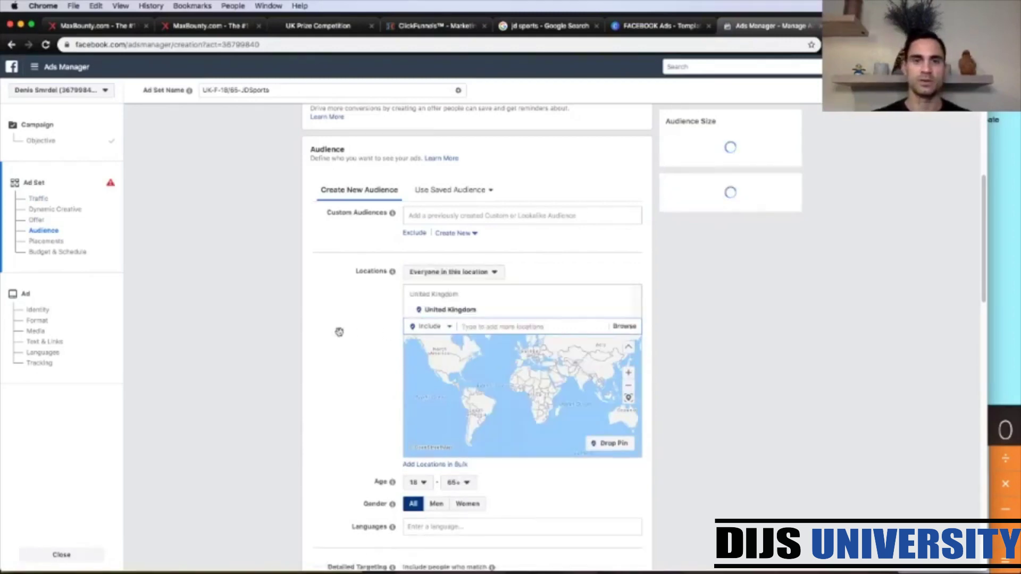
# Switch the ad set from automatic to manually edited placements and limit the devices to Mobile only
pyautogui.scroll(-3, 497, 359)
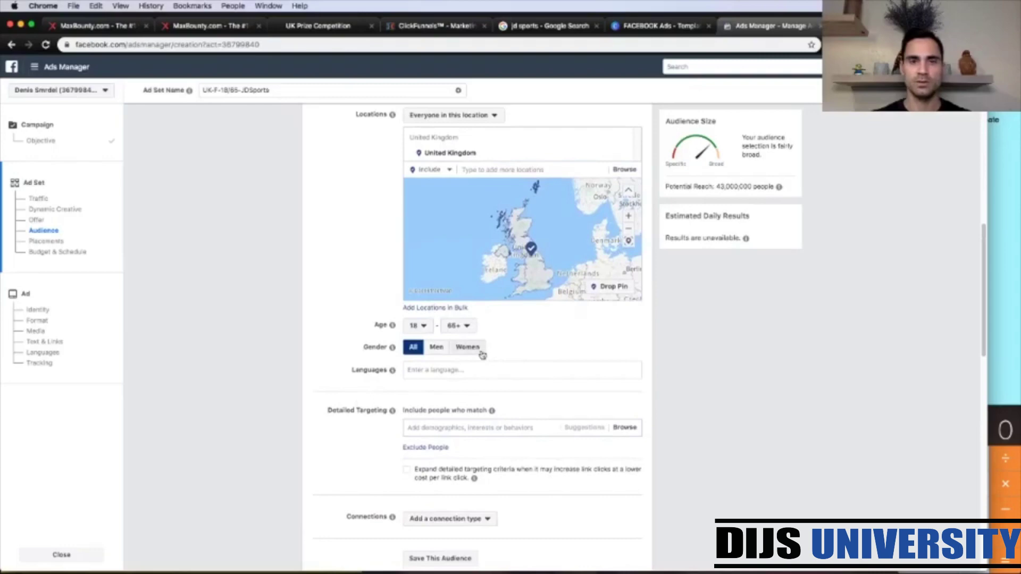
pyautogui.scroll(-4, 413, 408)
pyautogui.scroll(-1, 413, 408)
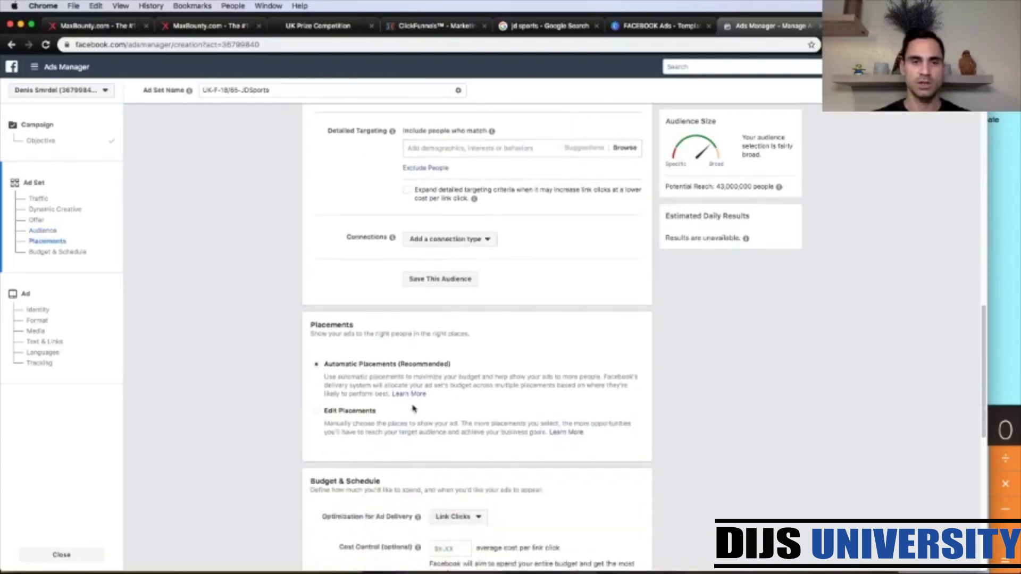
pyautogui.click(409, 423)
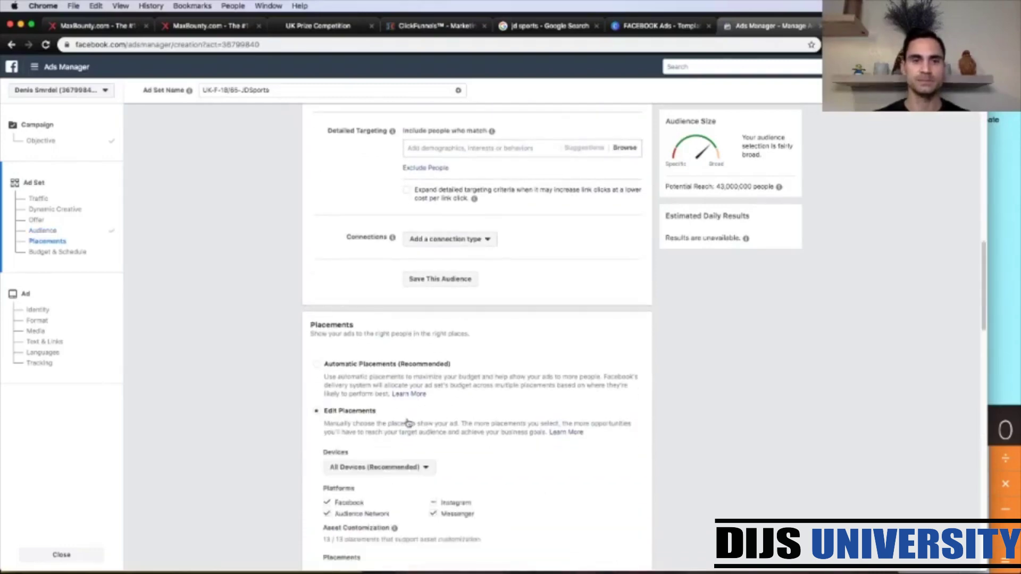
pyautogui.scroll(-2, 448, 437)
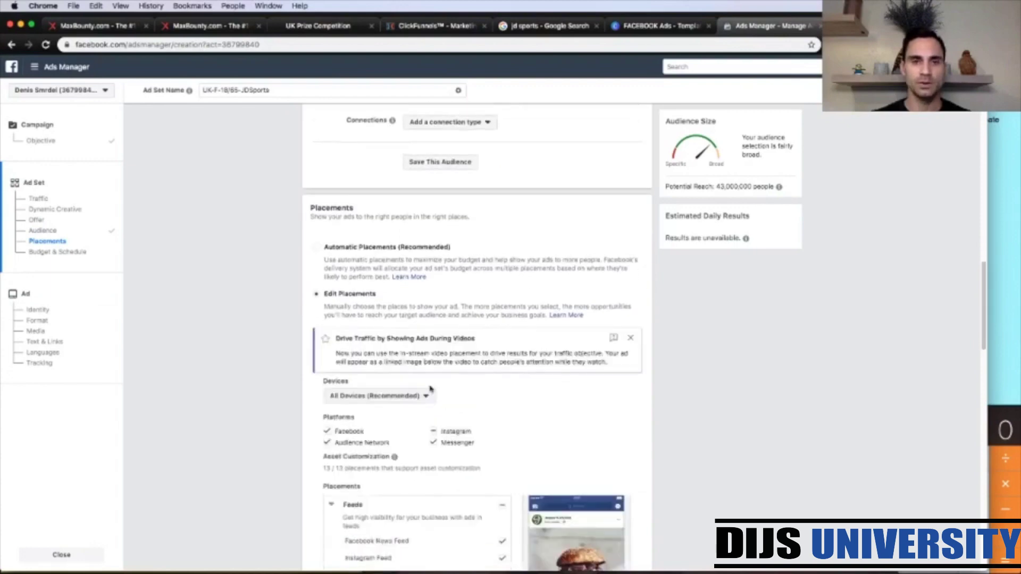
pyautogui.click(413, 396)
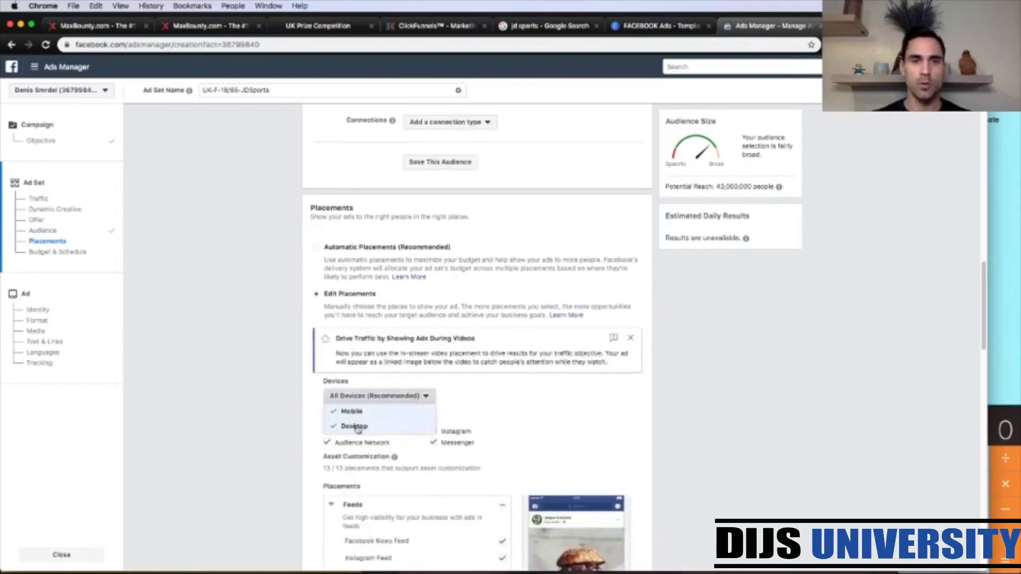
pyautogui.click(357, 427)
pyautogui.click(464, 409)
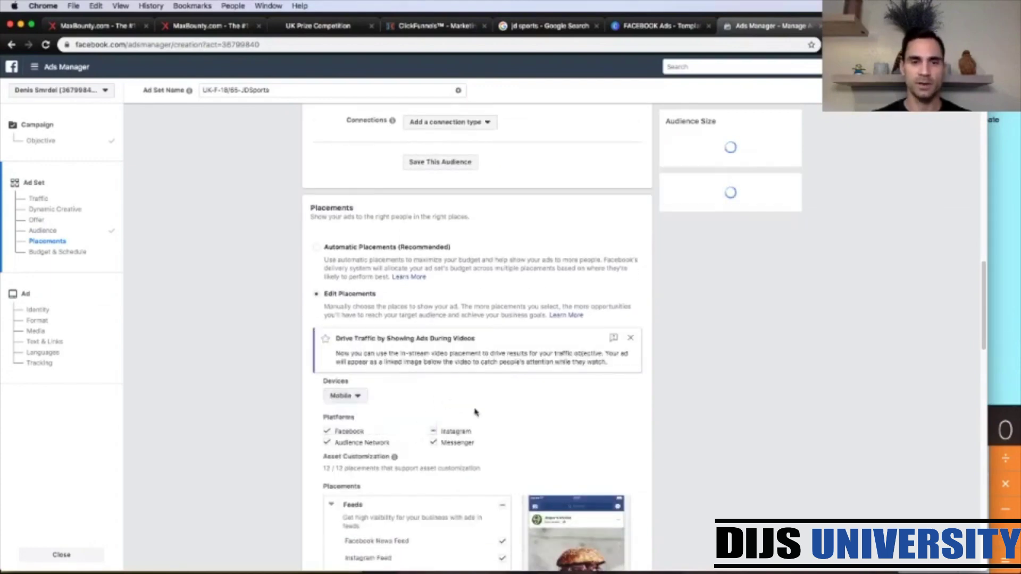
# Exclude Audience Network, Messenger and Instagram from the placement platforms, keeping only Facebook
pyautogui.click(327, 444)
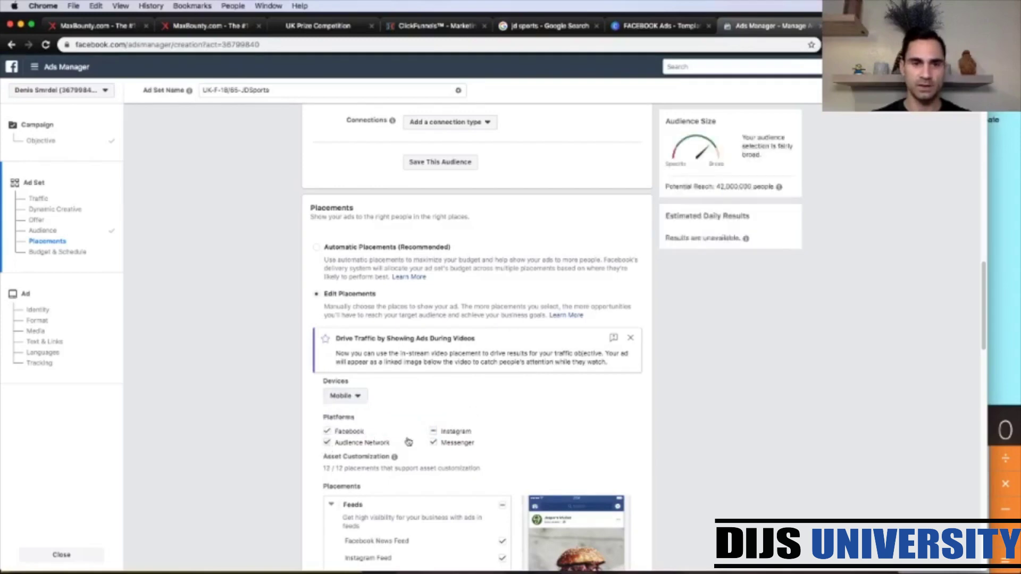
pyautogui.click(434, 442)
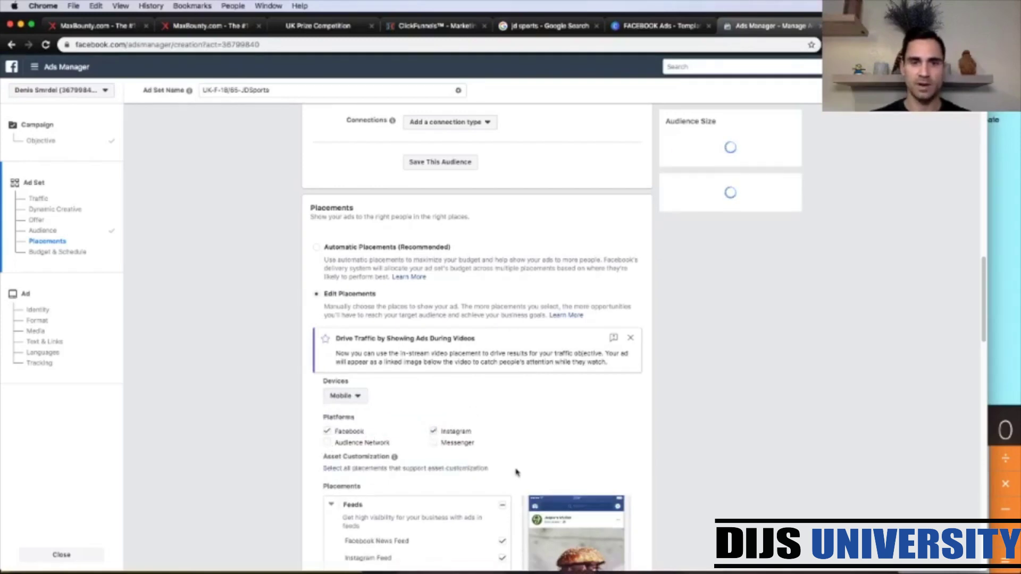
pyautogui.click(434, 432)
# Deselect the Facebook Video Feeds, Marketplace, Stories, In-Stream and In-Article placements, keeping only Facebook News Feed
pyautogui.scroll(-4, 514, 452)
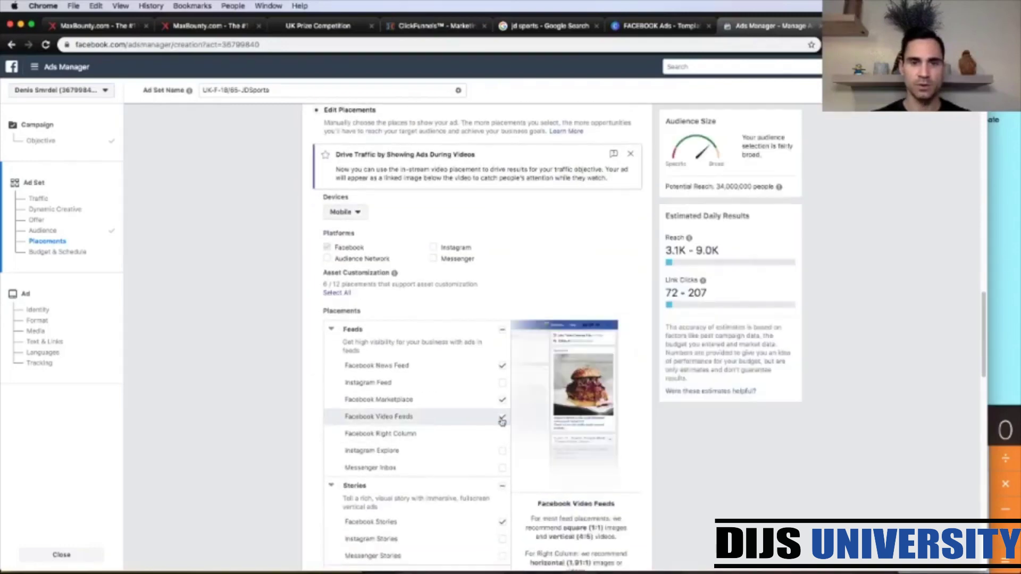
pyautogui.click(502, 417)
pyautogui.click(502, 402)
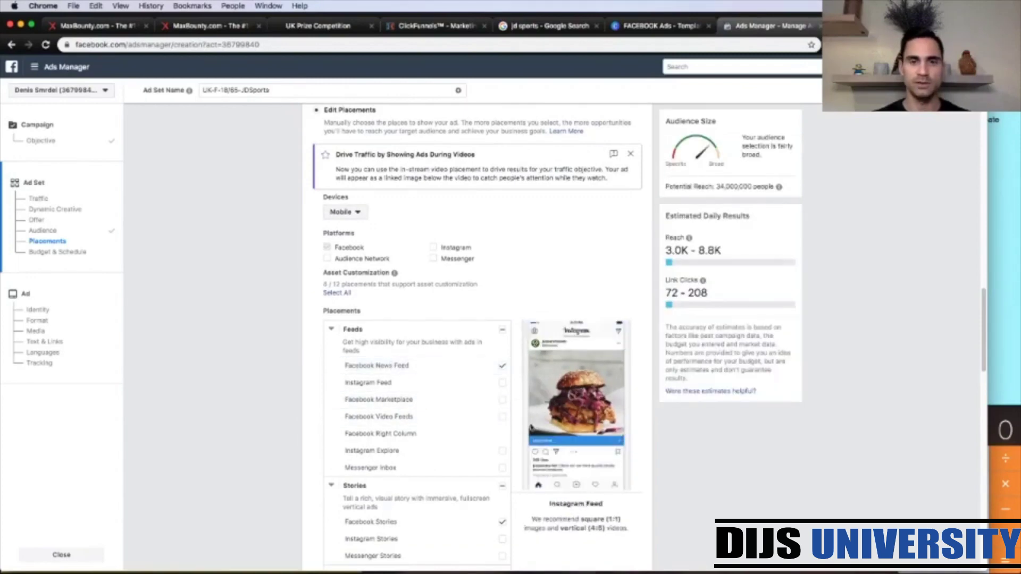
pyautogui.scroll(-5, 520, 447)
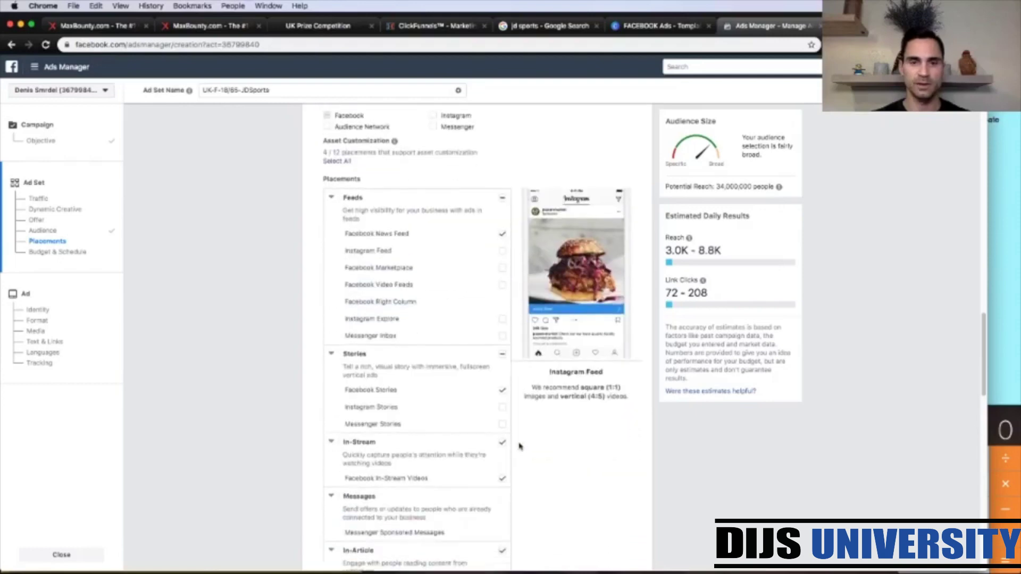
pyautogui.click(503, 391)
pyautogui.click(502, 444)
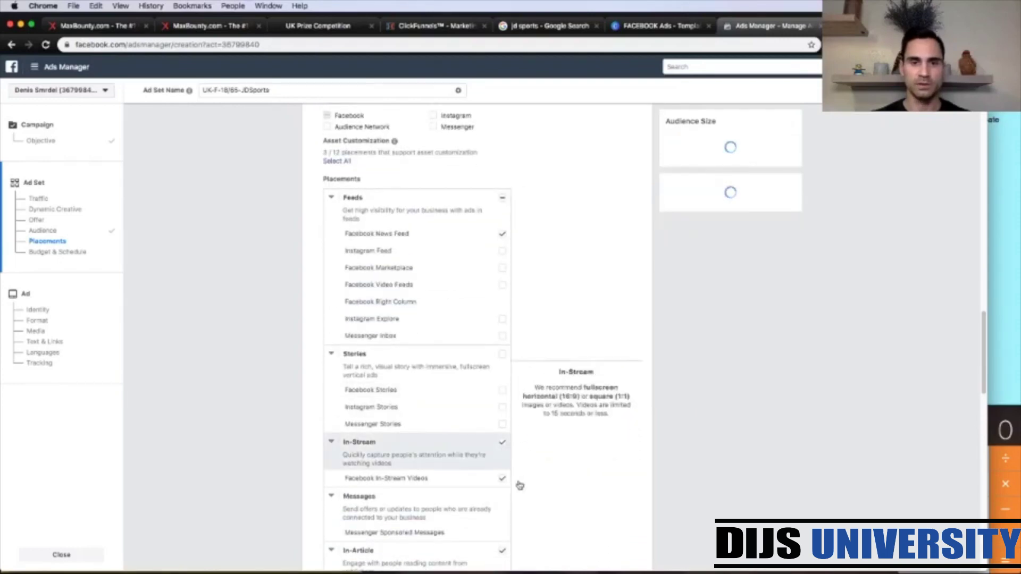
pyautogui.scroll(-5, 519, 484)
pyautogui.scroll(-2, 519, 485)
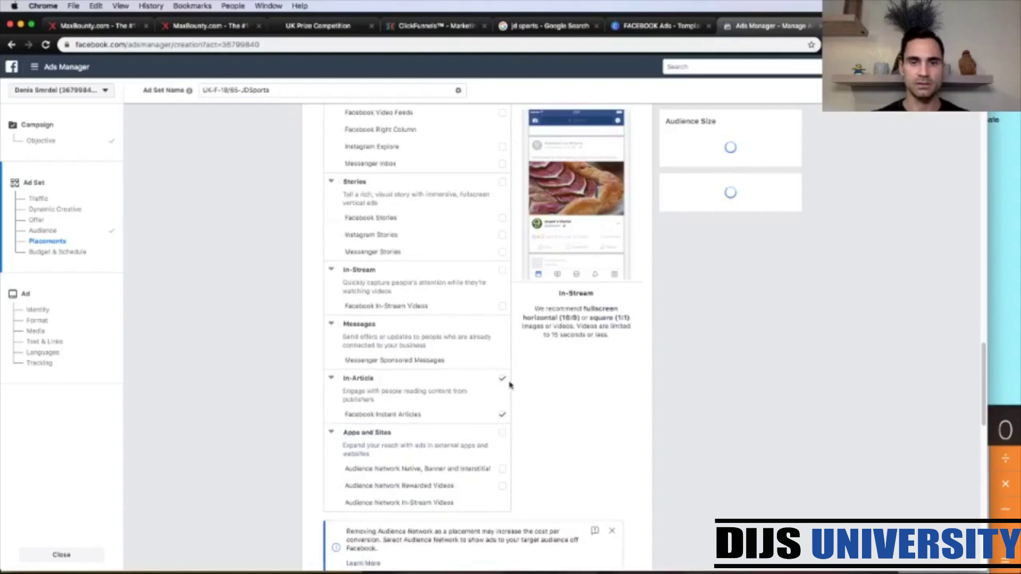
pyautogui.click(502, 378)
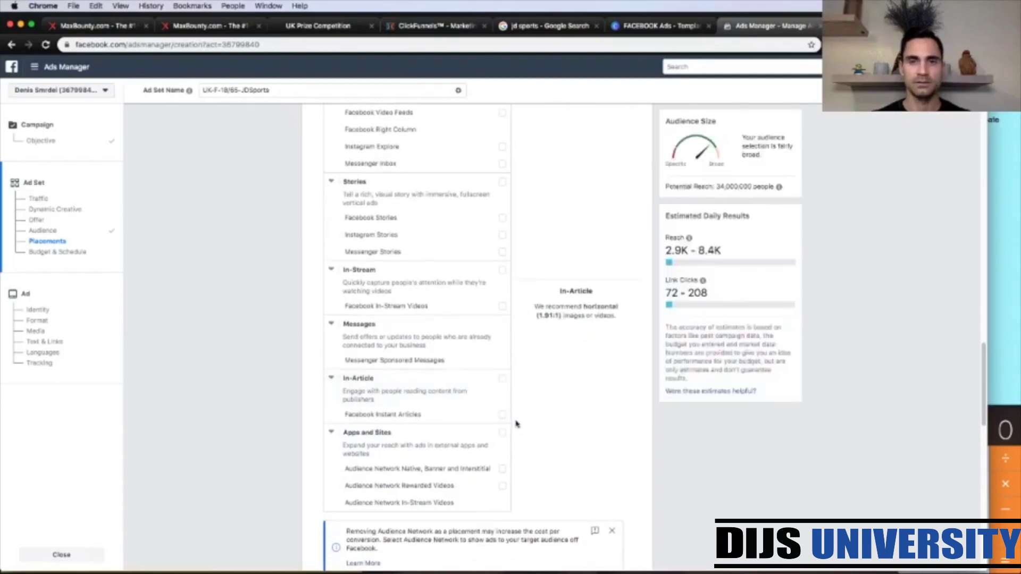
# Add the JD Sports interest, not the employer, to the audience's detailed targeting
pyautogui.scroll(6, 515, 423)
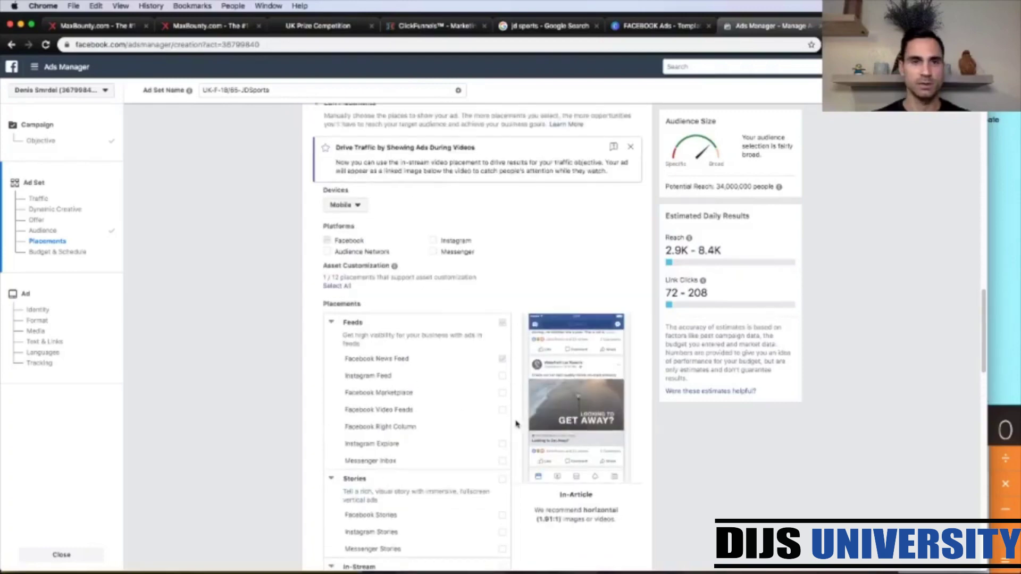
pyautogui.scroll(-2, 514, 423)
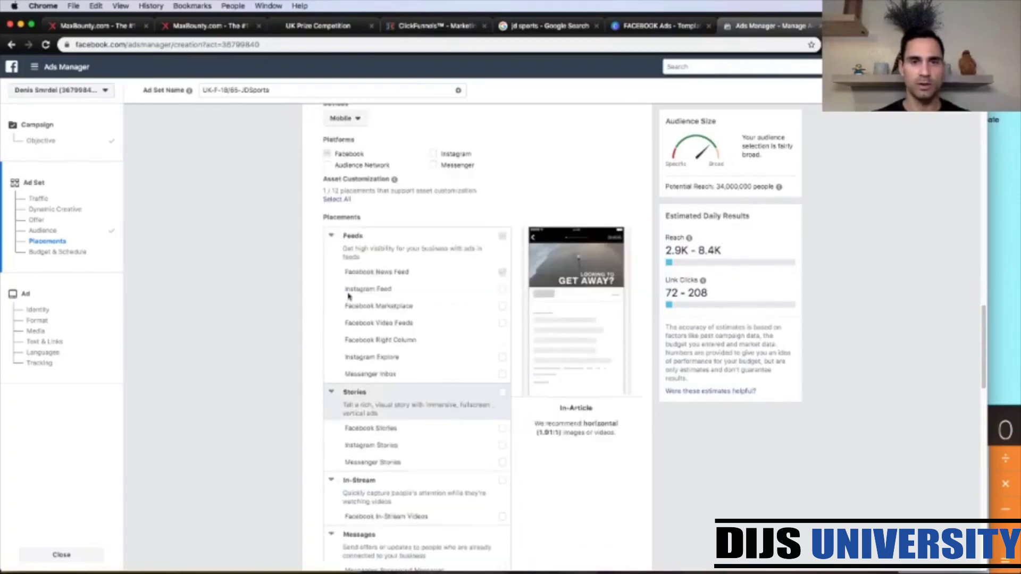
pyautogui.scroll(-3, 519, 483)
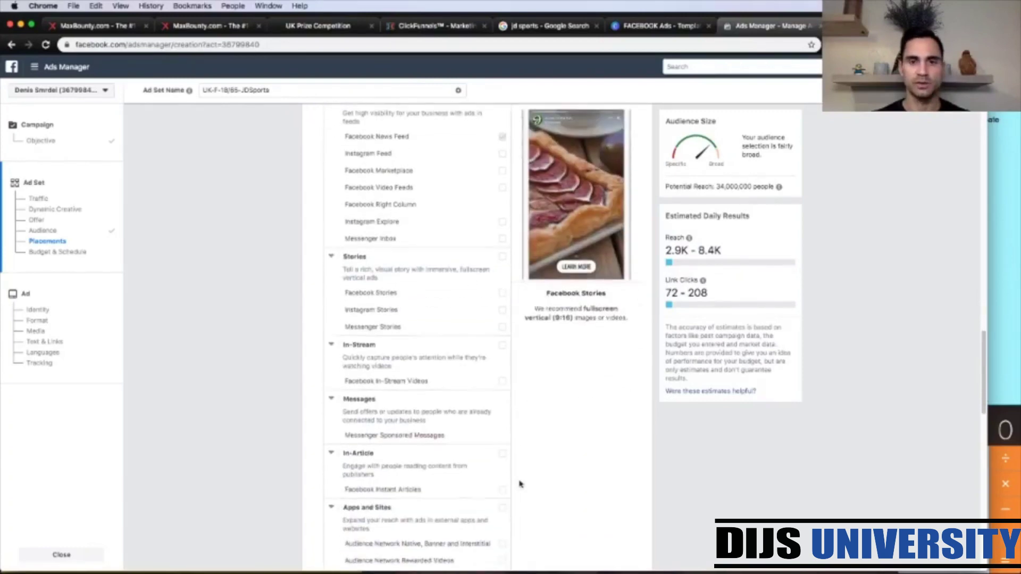
pyautogui.scroll(-3, 519, 483)
pyautogui.scroll(10, 519, 484)
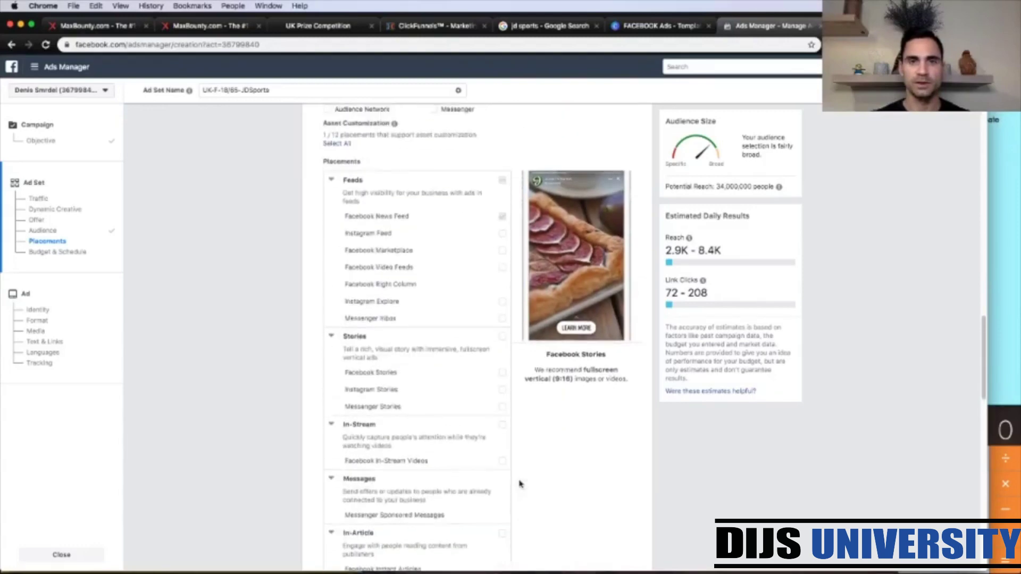
pyautogui.scroll(8, 520, 483)
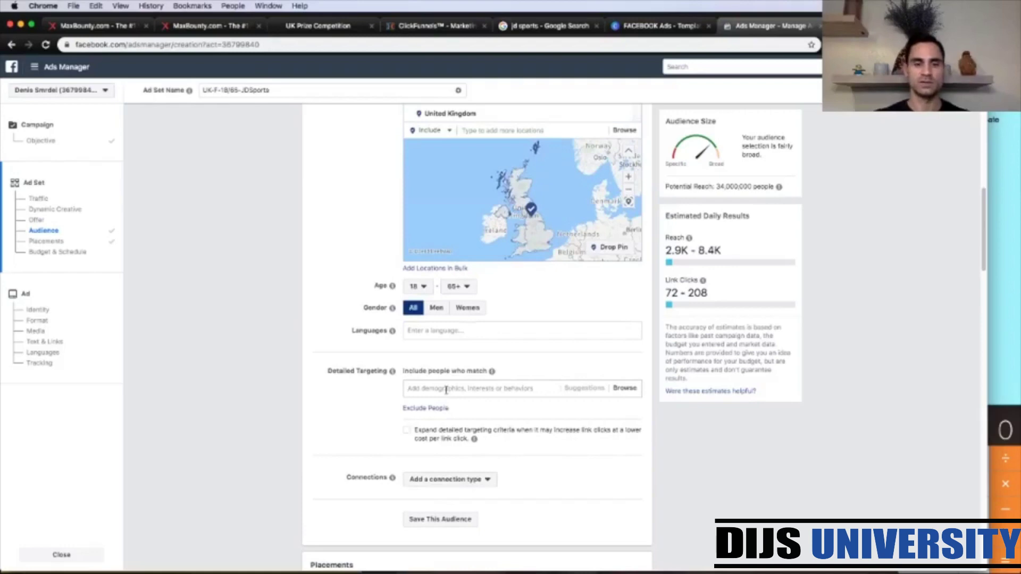
pyautogui.click(445, 390)
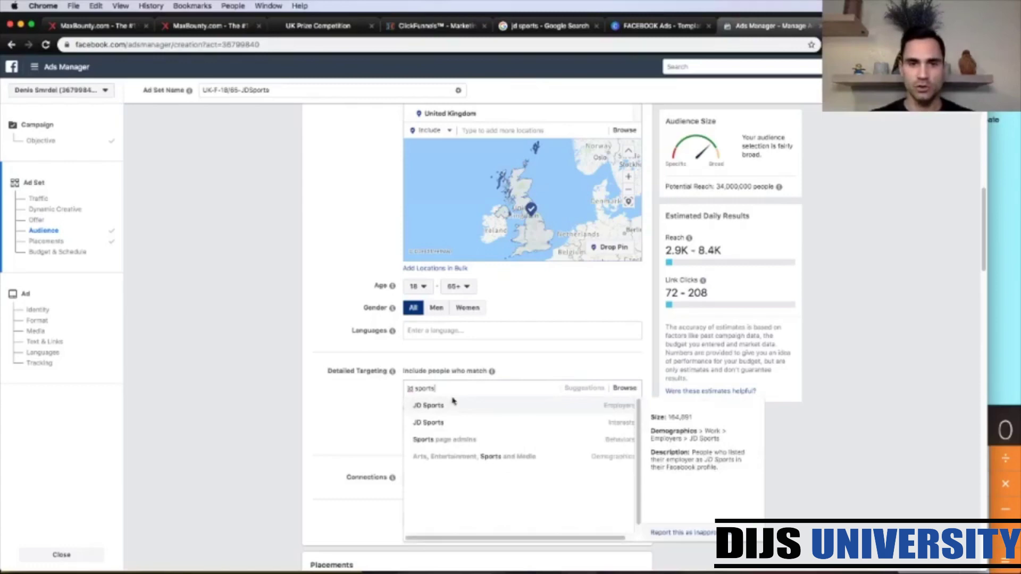
pyautogui.click(436, 426)
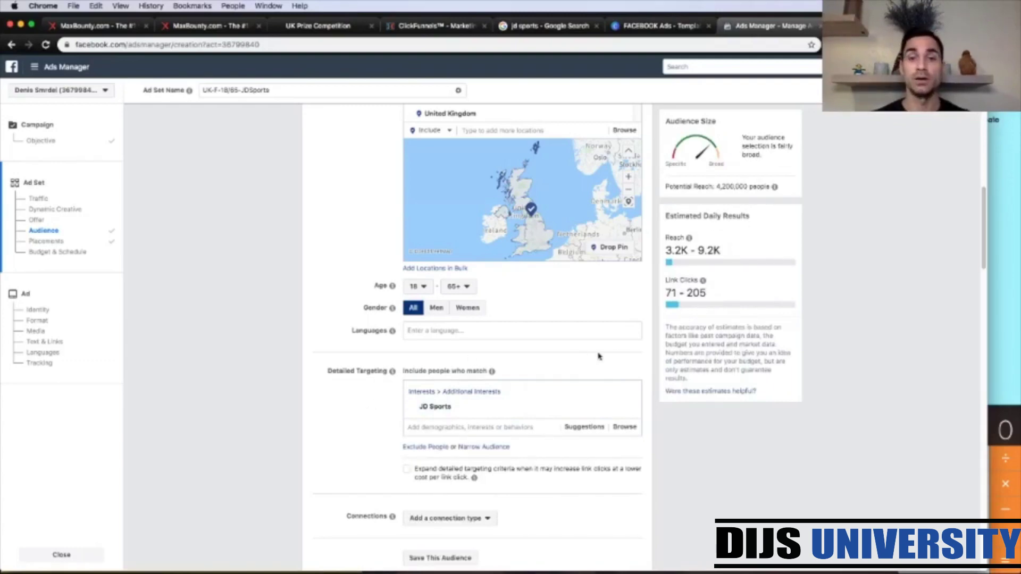
# Restrict the audience to women aged 25 to 34
pyautogui.click(468, 311)
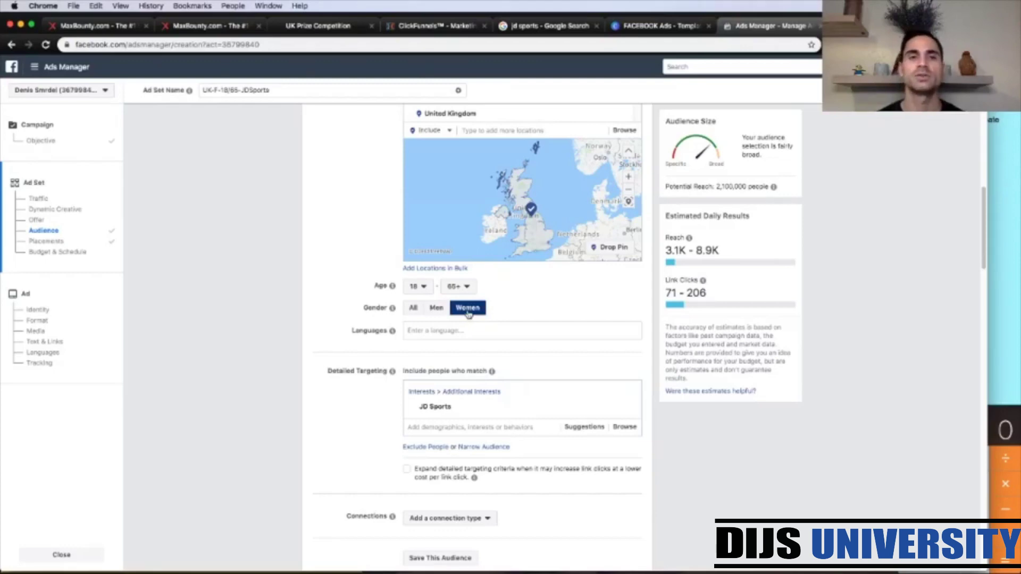
pyautogui.click(424, 287)
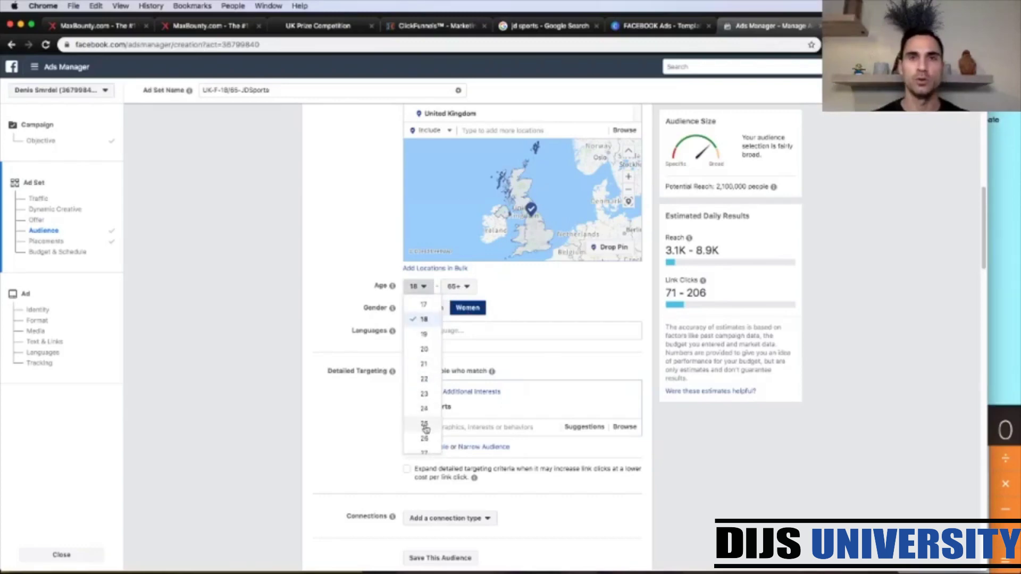
pyautogui.click(424, 425)
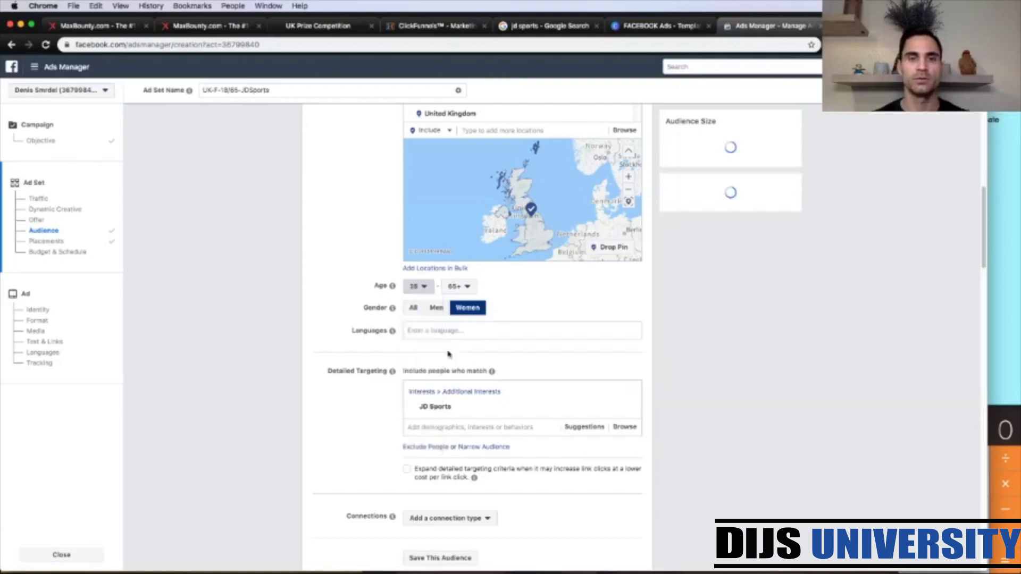
pyautogui.click(468, 287)
pyautogui.scroll(5, 464, 367)
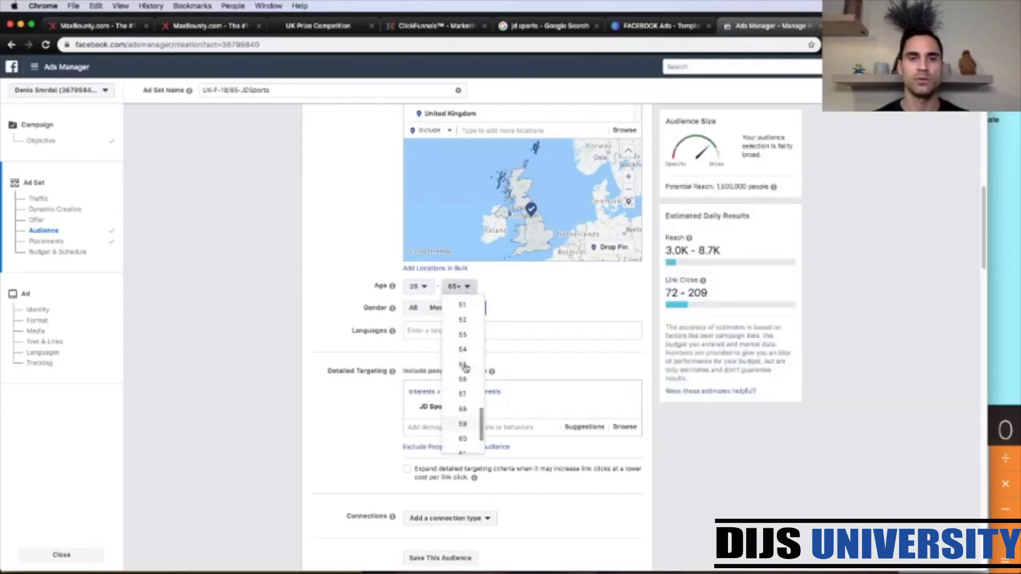
pyautogui.scroll(5, 465, 367)
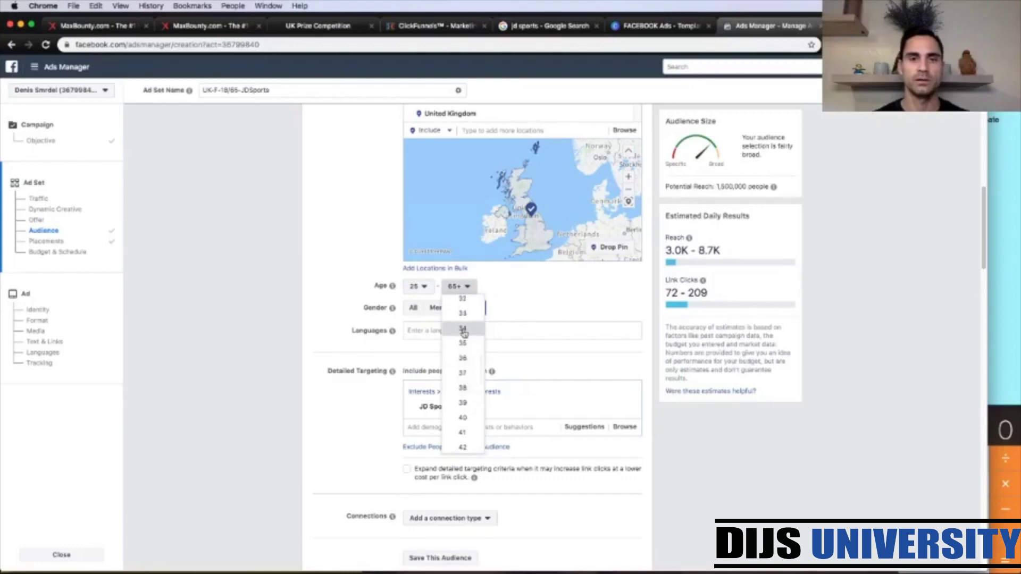
pyautogui.click(463, 329)
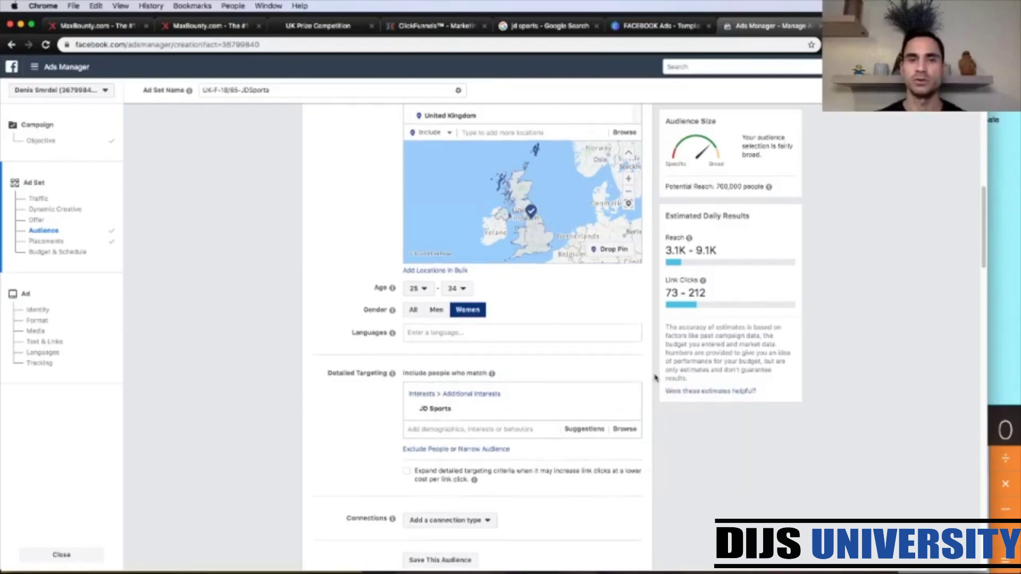
# Change the age range in the ad set name so it reads "UK-F-25/34-JDSports"
pyautogui.scroll(5, 654, 378)
pyautogui.scroll(3, 654, 377)
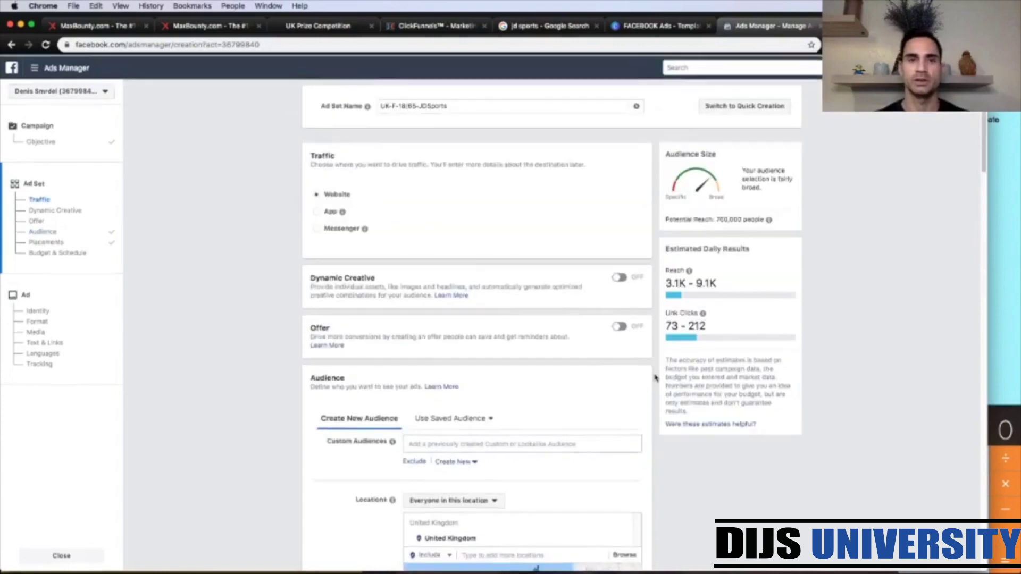
pyautogui.click(420, 107)
pyautogui.press('BackSpace')
pyautogui.press('BackSpace')
pyautogui.press('BackSpace')
pyautogui.press('BackSpace')
pyautogui.press('BackSpace')
pyautogui.write('25/34')
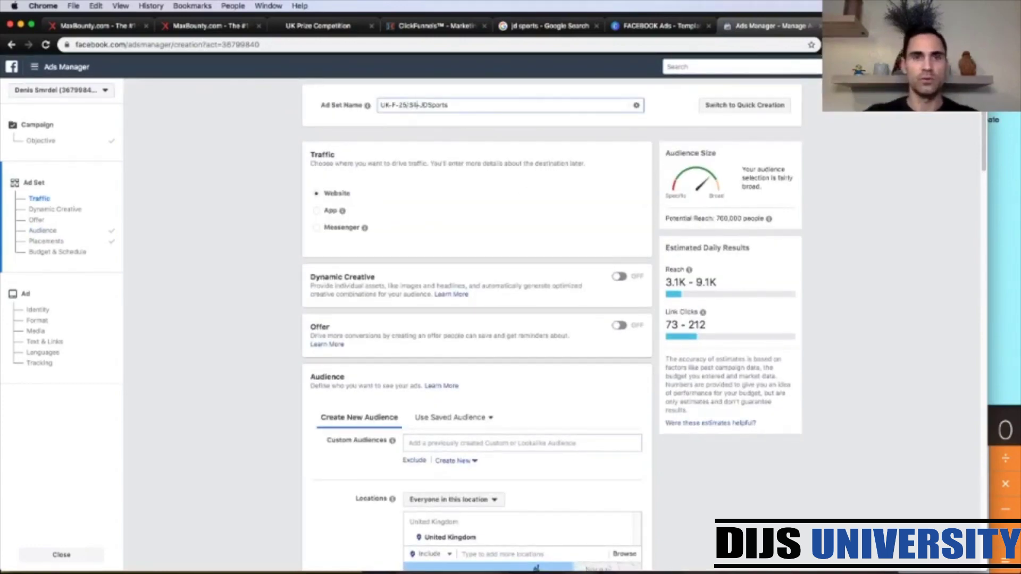
pyautogui.click(436, 132)
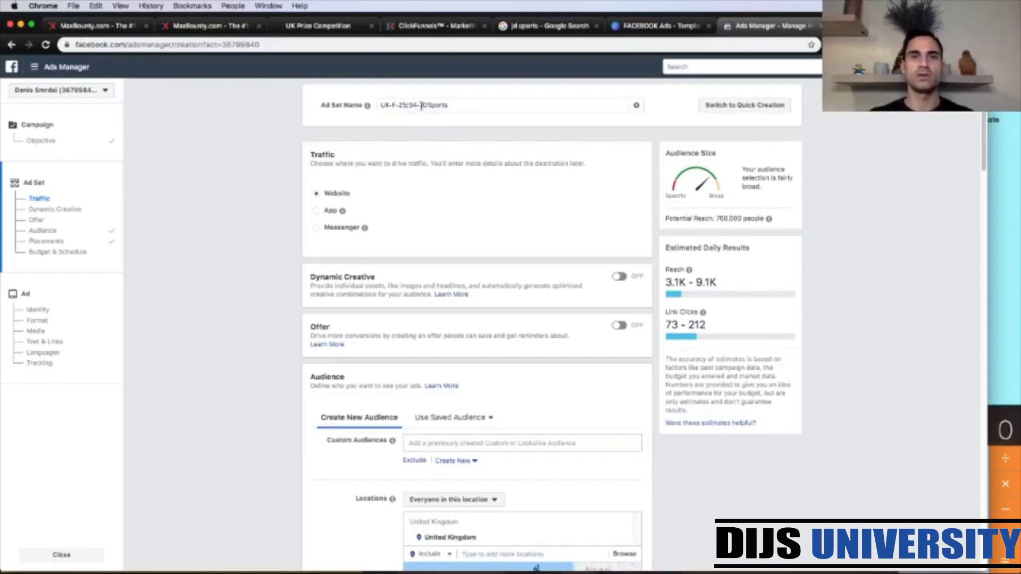
# Set the ad set's optimization for ad delivery to Landing Page Views
pyautogui.scroll(-1, 655, 270)
pyautogui.scroll(-10, 655, 269)
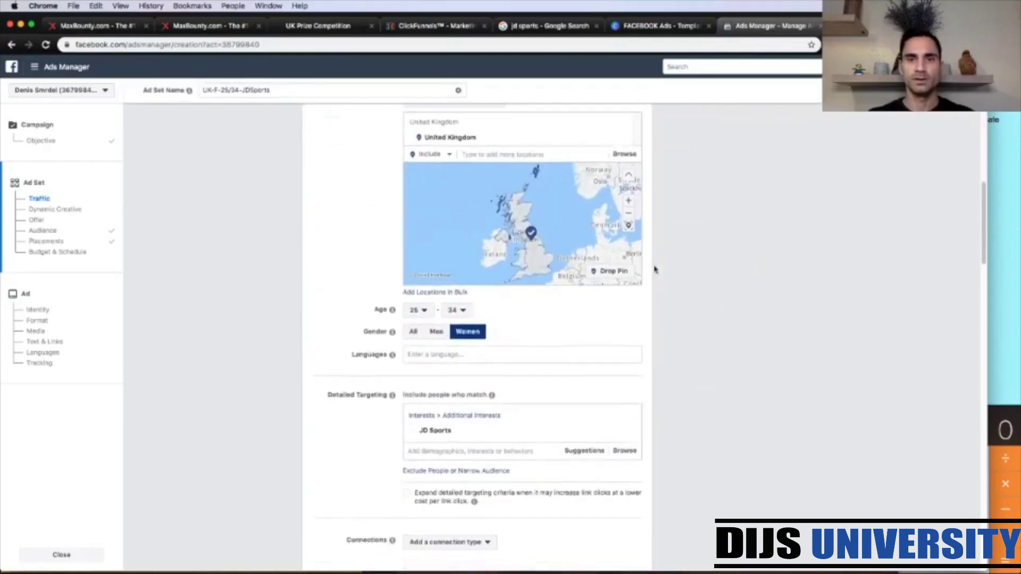
pyautogui.scroll(1, 655, 269)
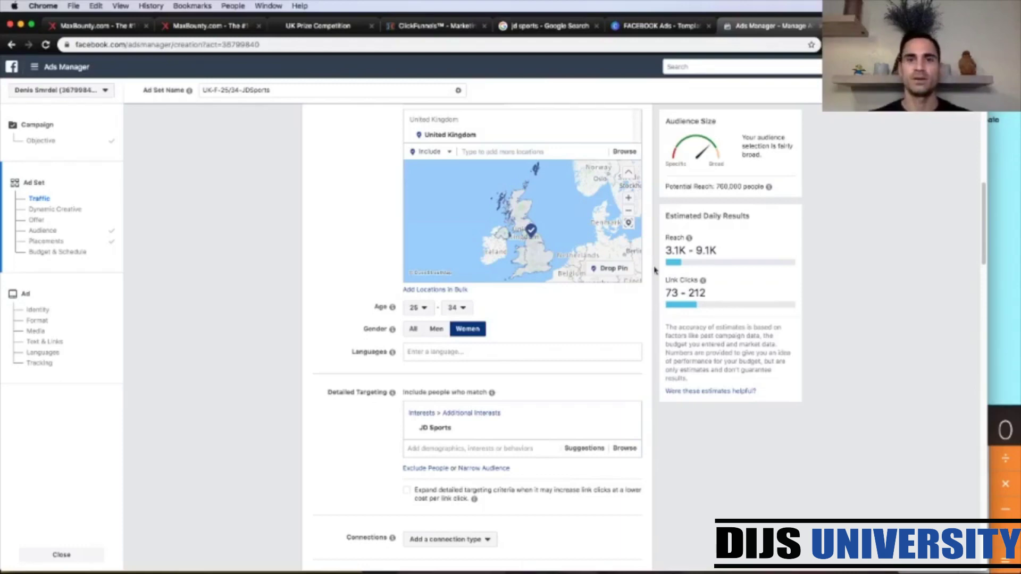
pyautogui.scroll(-5, 654, 270)
pyautogui.scroll(-13, 658, 334)
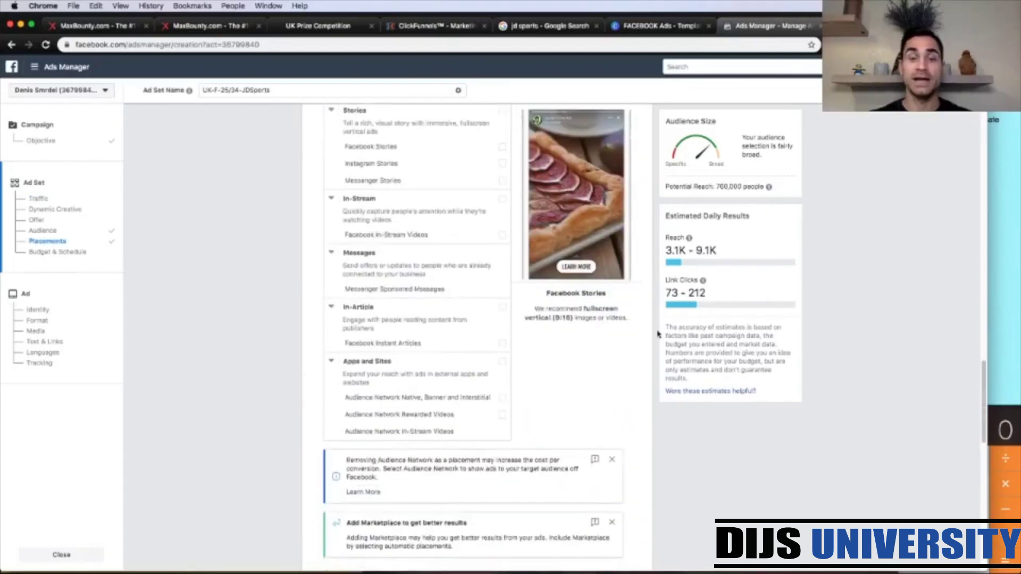
pyautogui.scroll(-10, 658, 334)
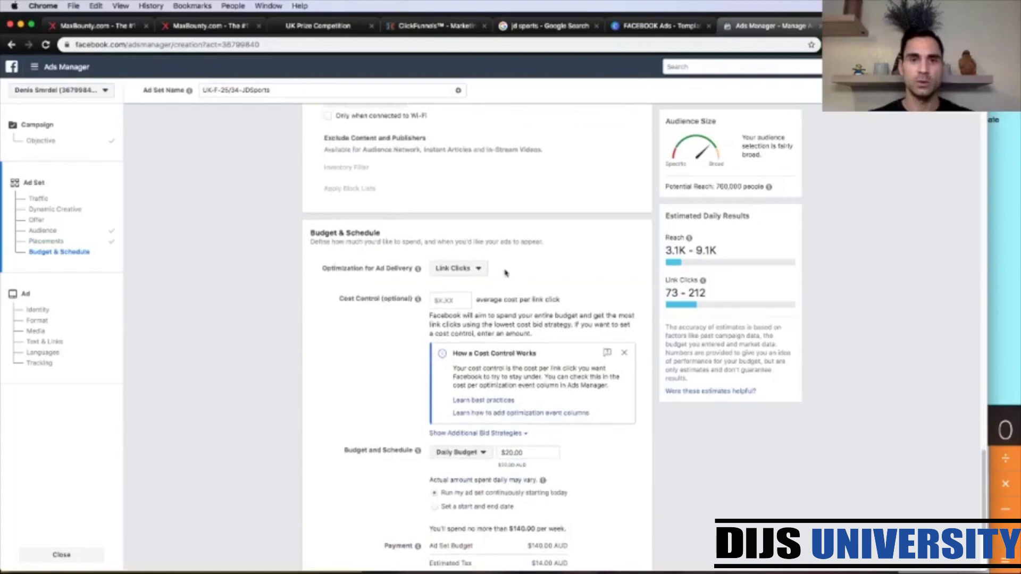
pyautogui.click(475, 269)
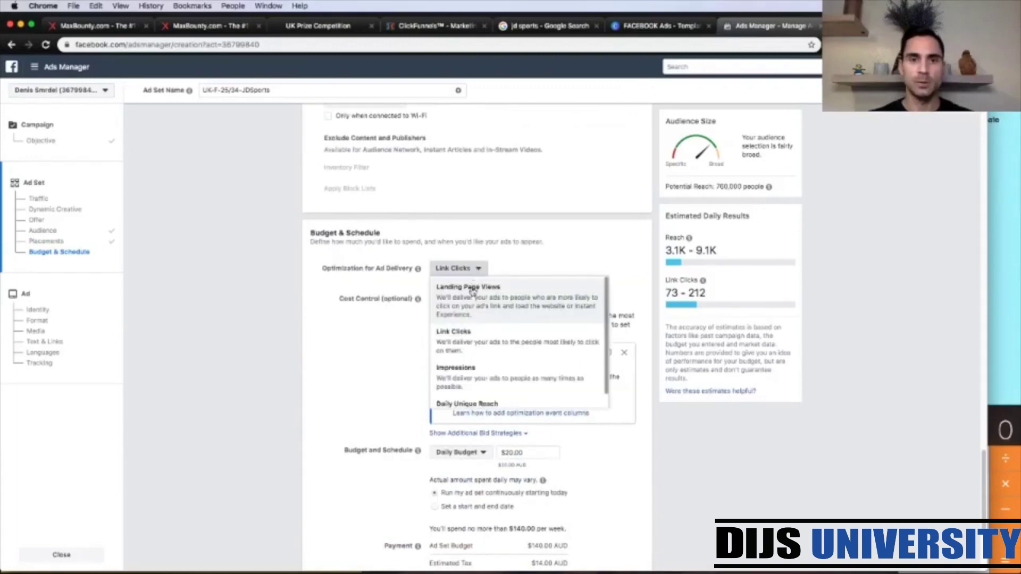
pyautogui.click(472, 292)
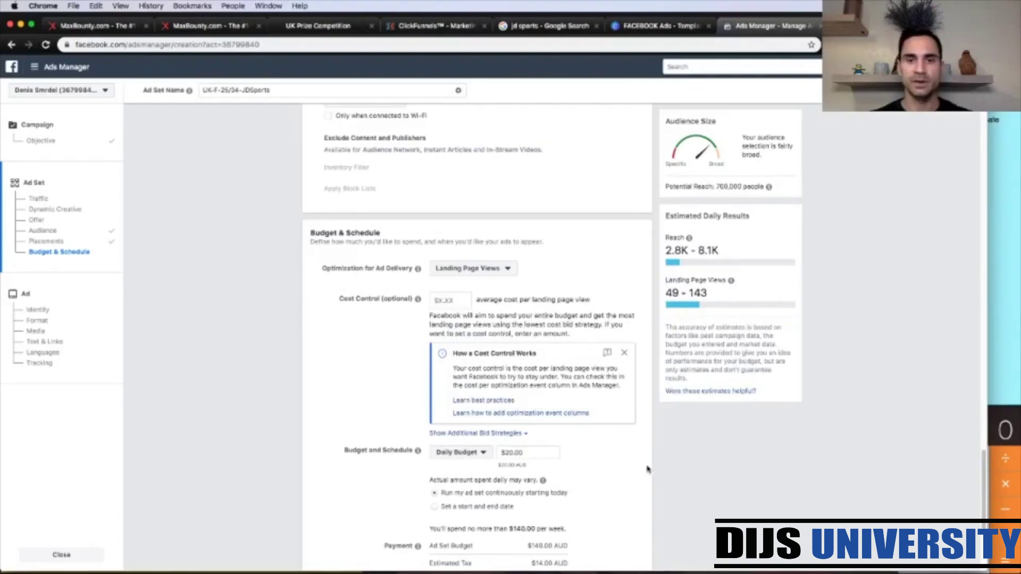
# Check the JD Sports offer's commission on its MaxBounty page and set the ad set's daily budget to $3.30
pyautogui.scroll(-5, 648, 469)
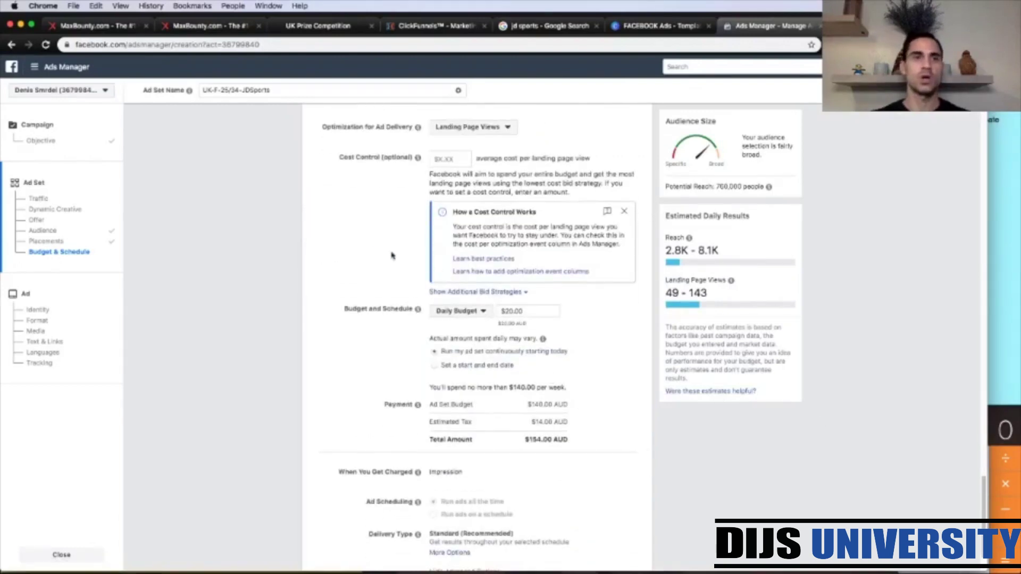
pyautogui.click(224, 25)
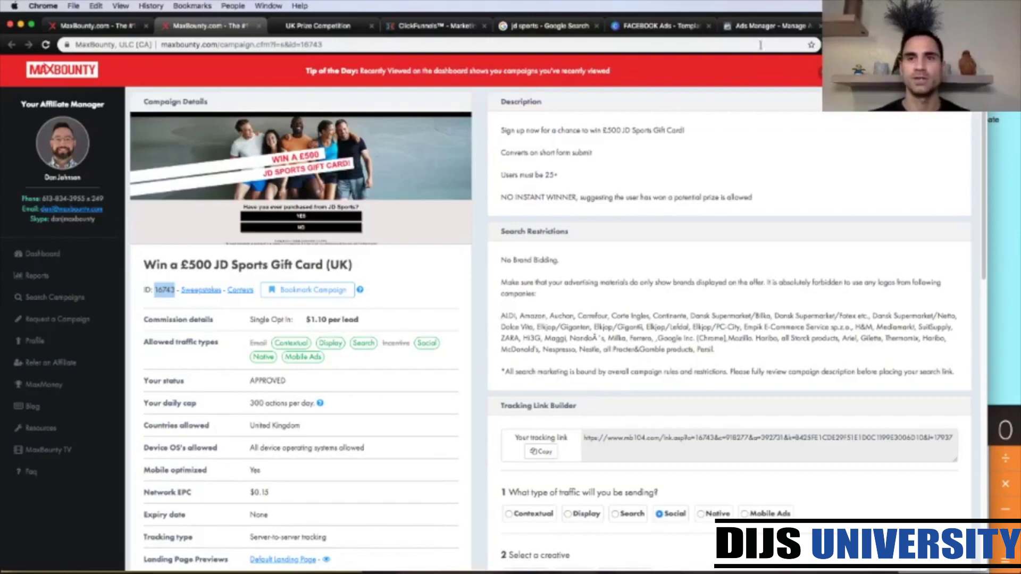
pyautogui.click(761, 26)
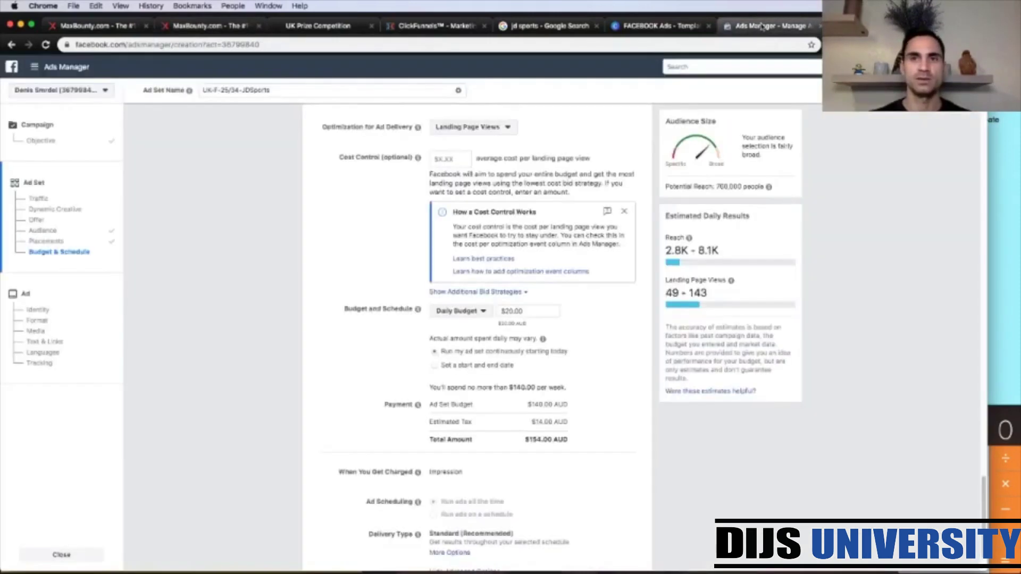
pyautogui.doubleClick(508, 311)
pyautogui.write('3')
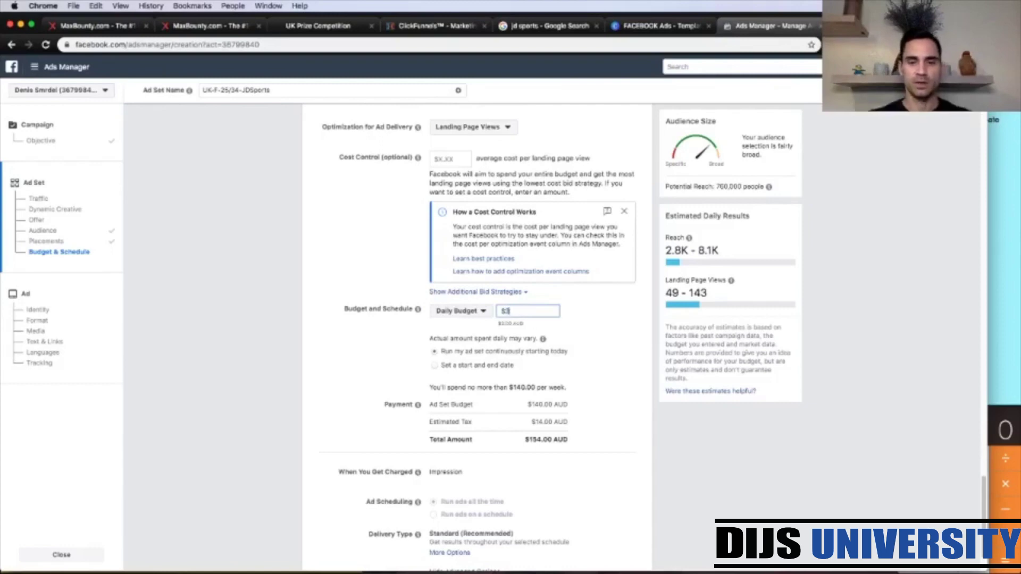
pyautogui.write('.3')
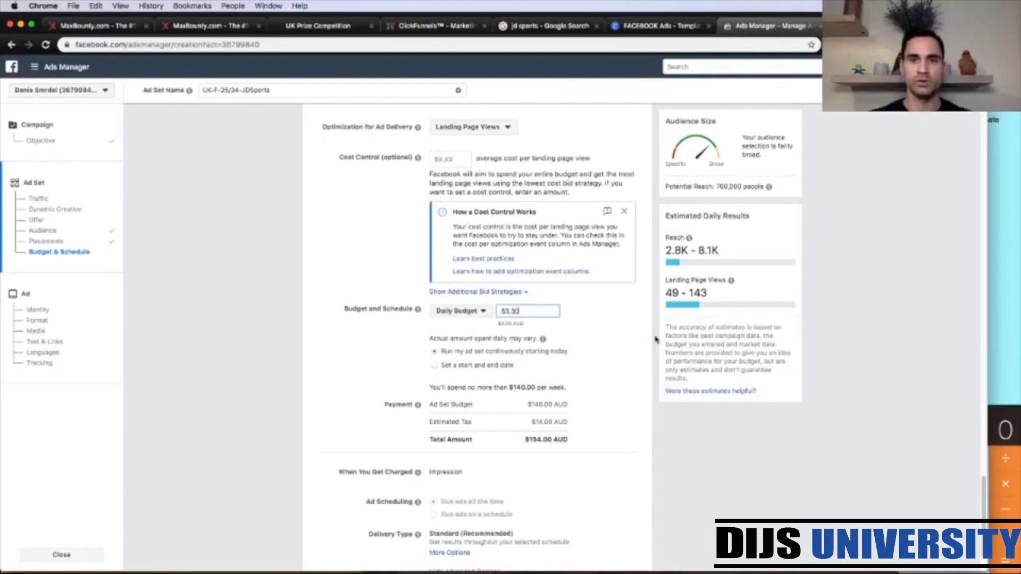
pyautogui.click(656, 339)
# Schedule the ad set with a start and end date, starting Sep 13, 2019 at 12:01 AM
pyautogui.scroll(-2, 514, 407)
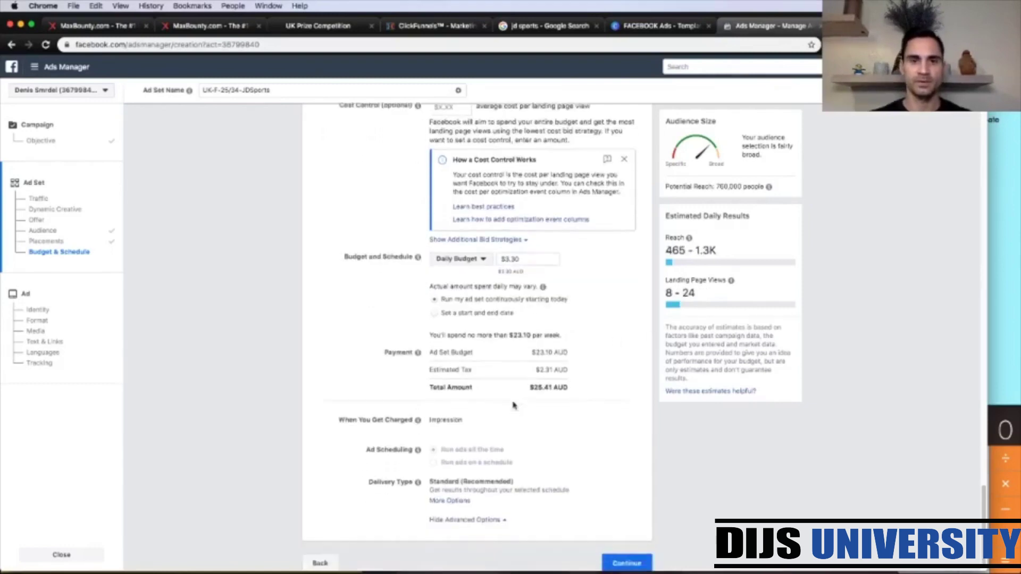
pyautogui.click(435, 315)
pyautogui.click(509, 336)
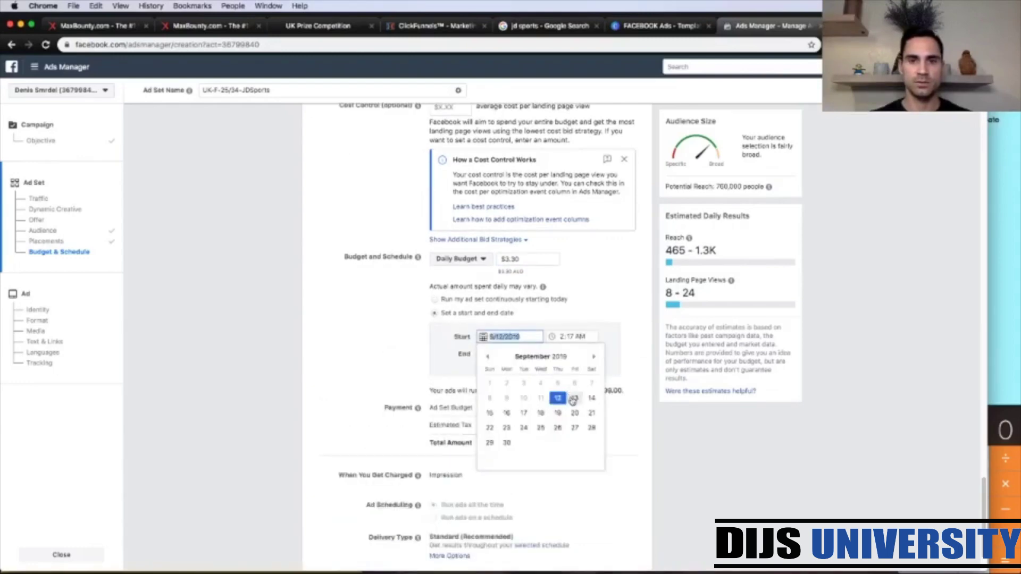
pyautogui.press('Escape')
pyautogui.click(561, 341)
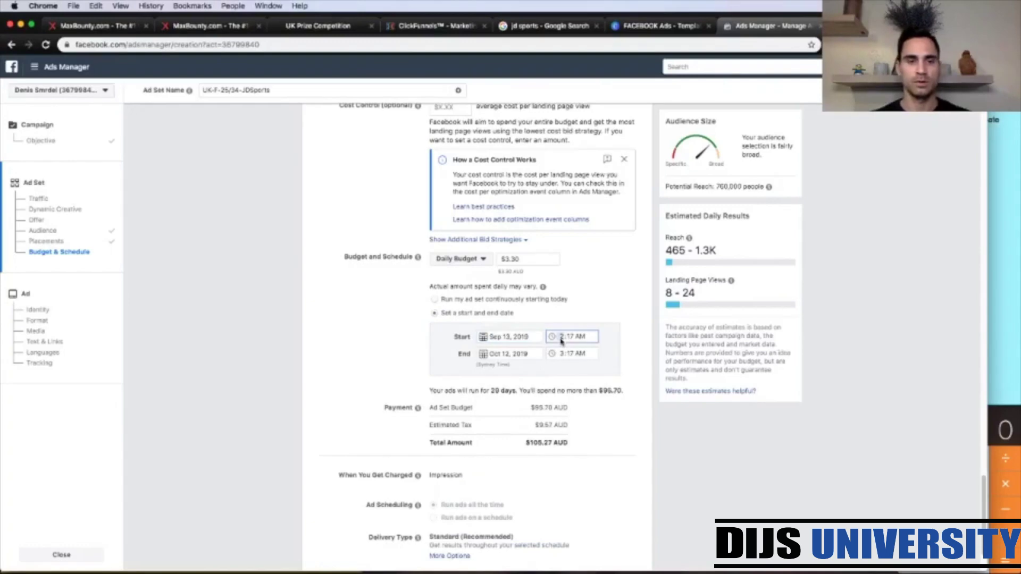
pyautogui.write('12/20')
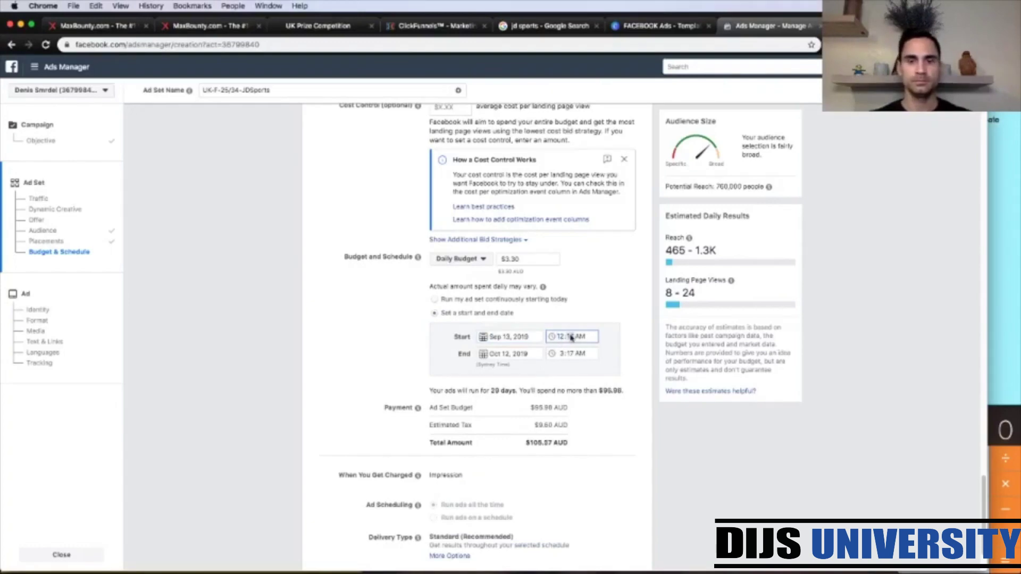
pyautogui.write('1')
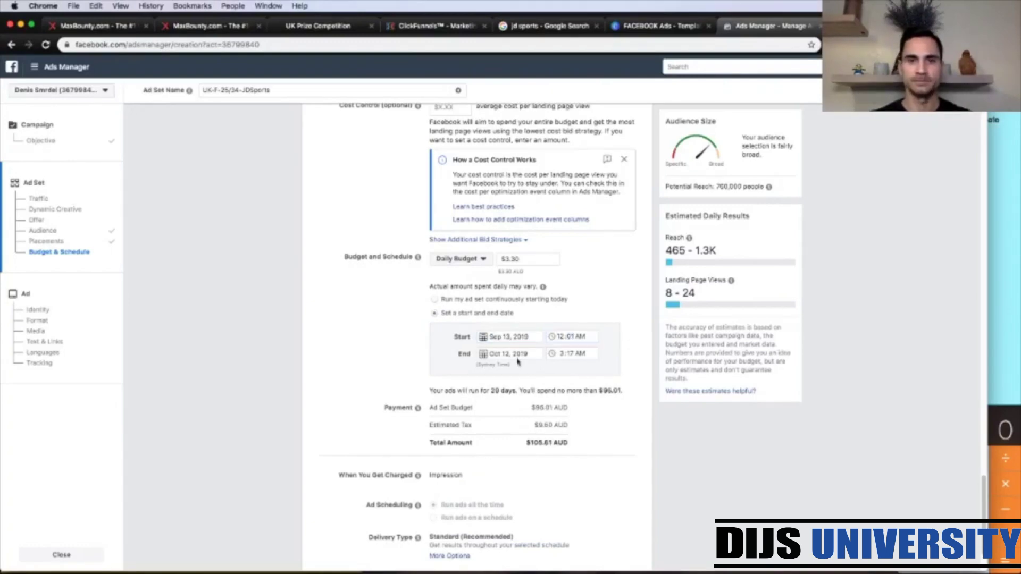
# Set the ad set's end date to Dec 31, 2019 and continue to the ad setup
pyautogui.click(504, 355)
pyautogui.click(594, 374)
pyautogui.click(593, 373)
pyautogui.click(523, 460)
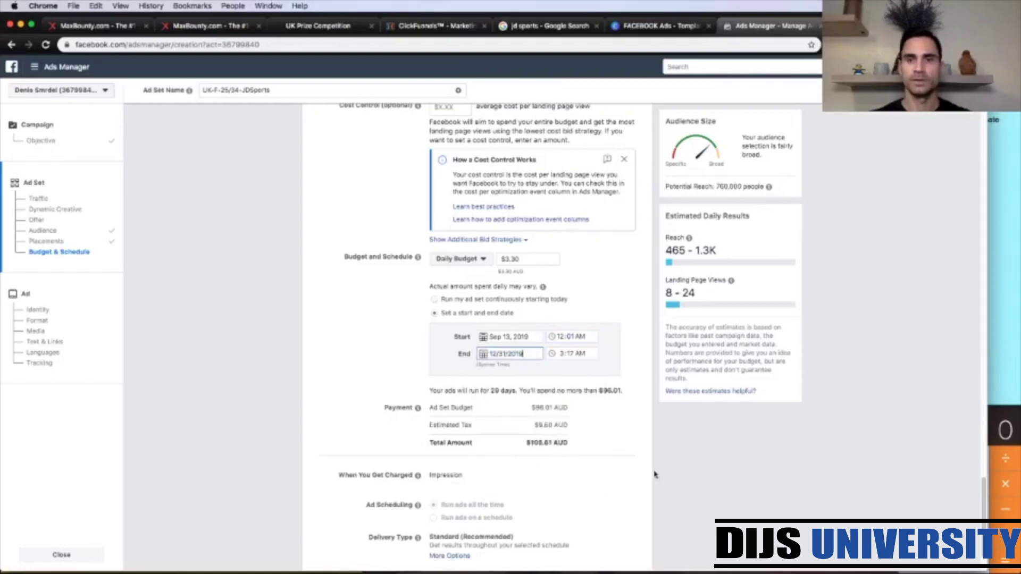
pyautogui.scroll(-3, 660, 479)
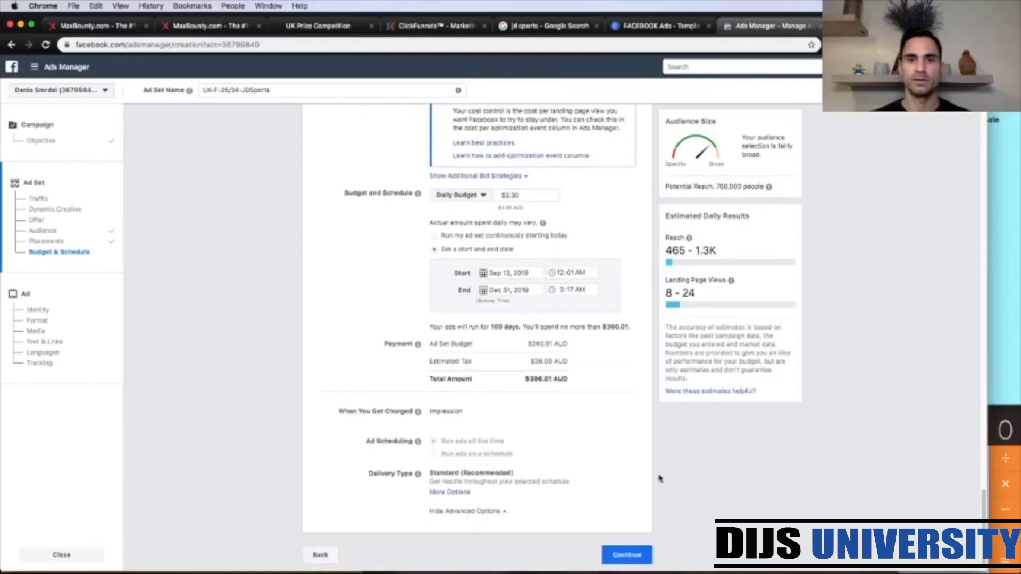
pyautogui.click(630, 557)
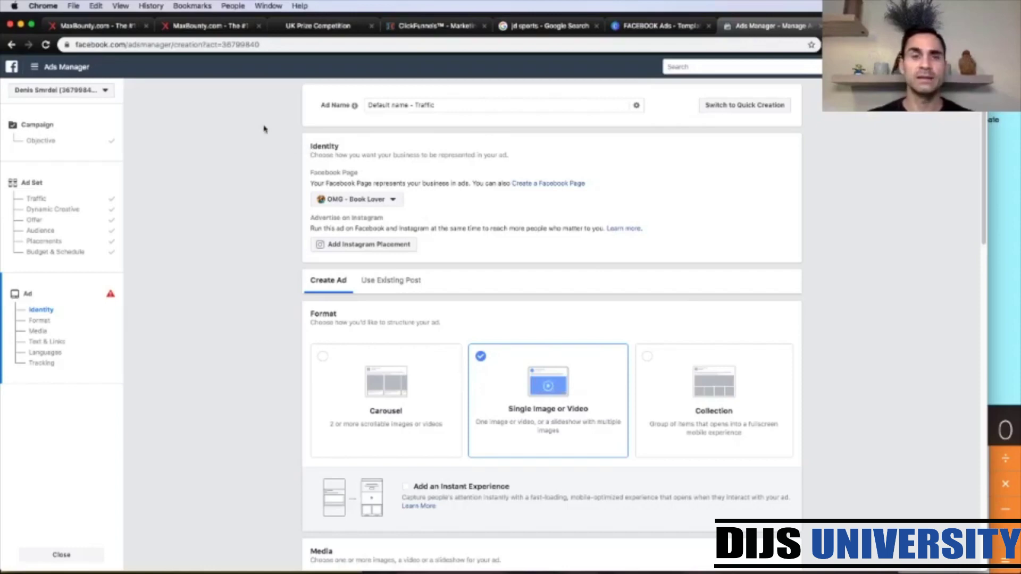
# Replace the default ad name with "adset1"
pyautogui.tripleClick(430, 105)
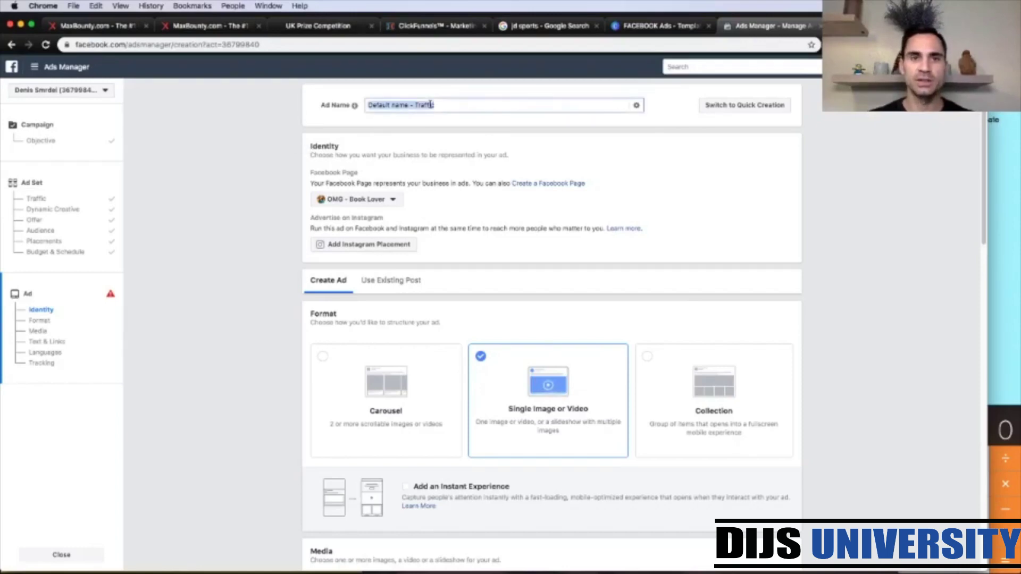
pyautogui.write('dset1')
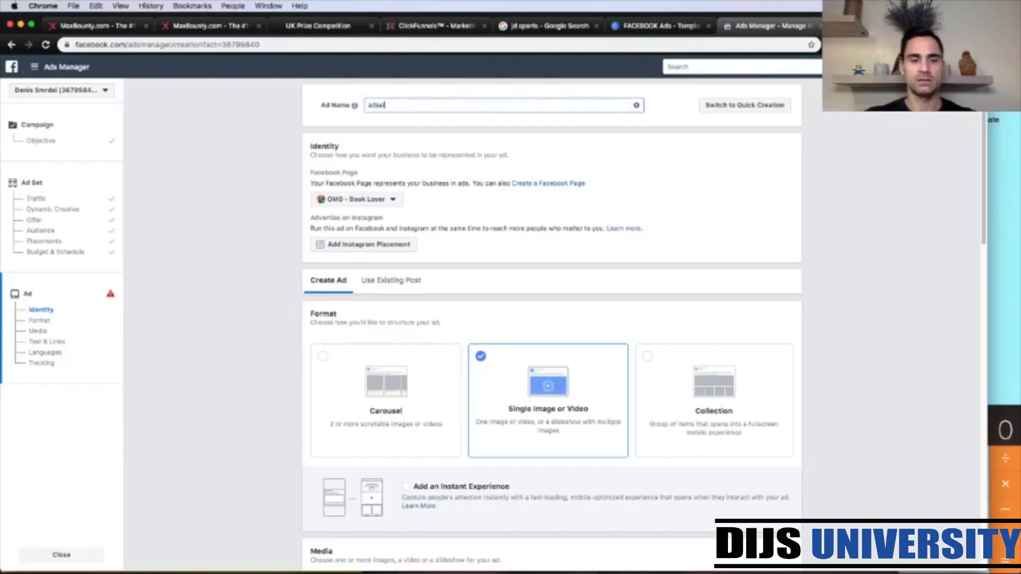
pyautogui.click(294, 142)
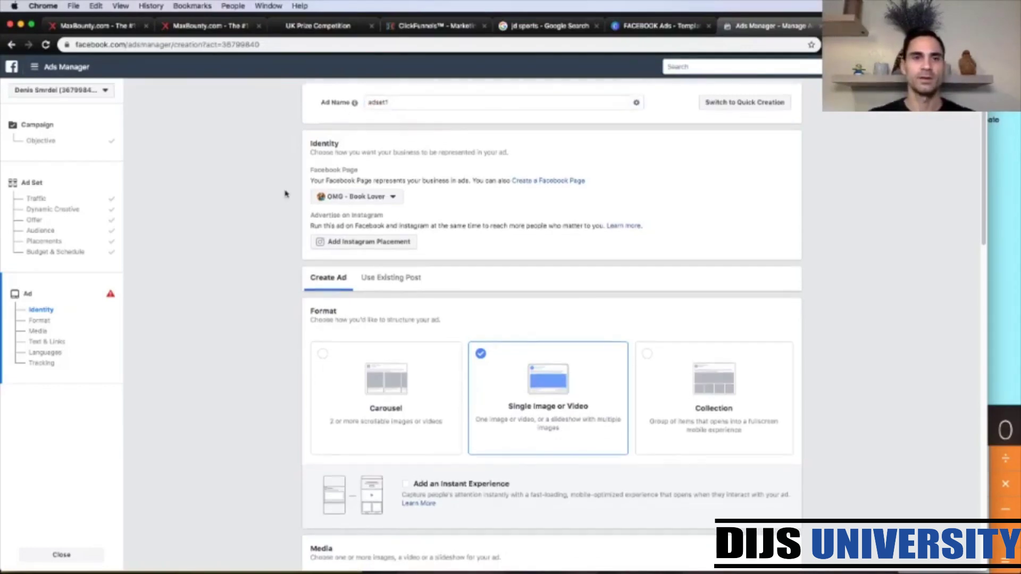
# Upload the images 1.png through 8.png from the Downloads folder as the ad's media
pyautogui.scroll(-1, 285, 194)
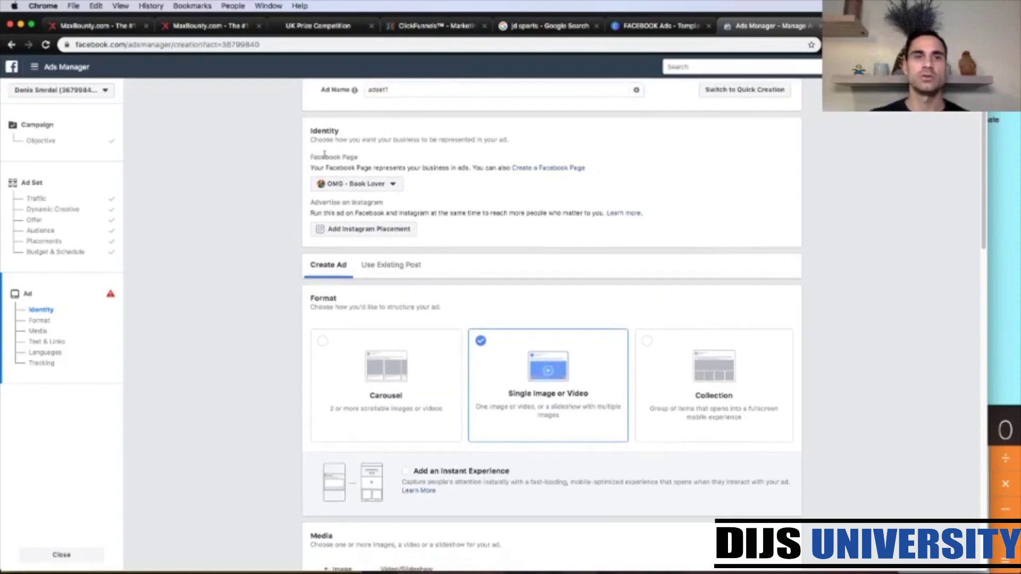
pyautogui.moveTo(358, 155); pyautogui.dragTo(308, 157)
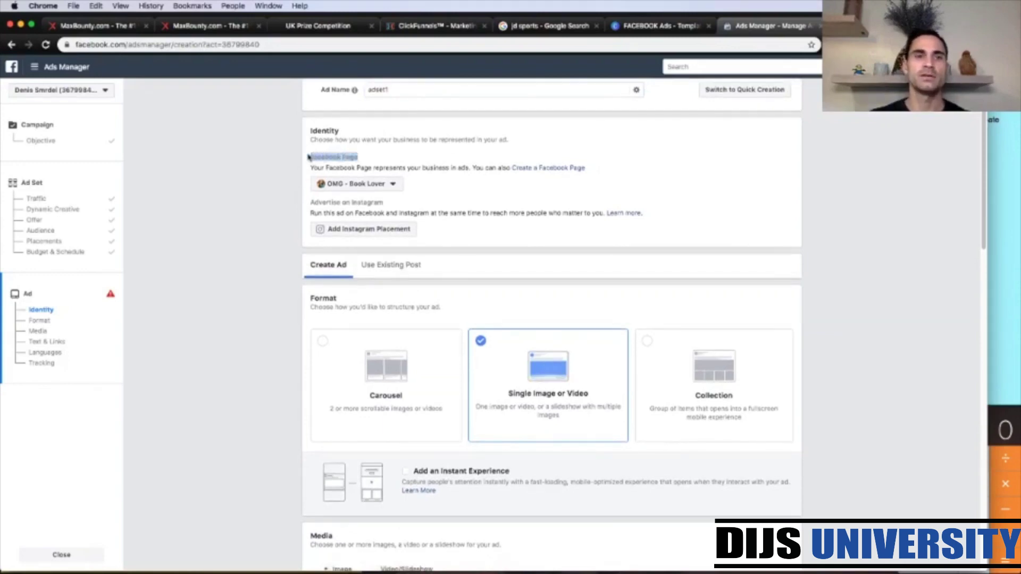
pyautogui.click(262, 177)
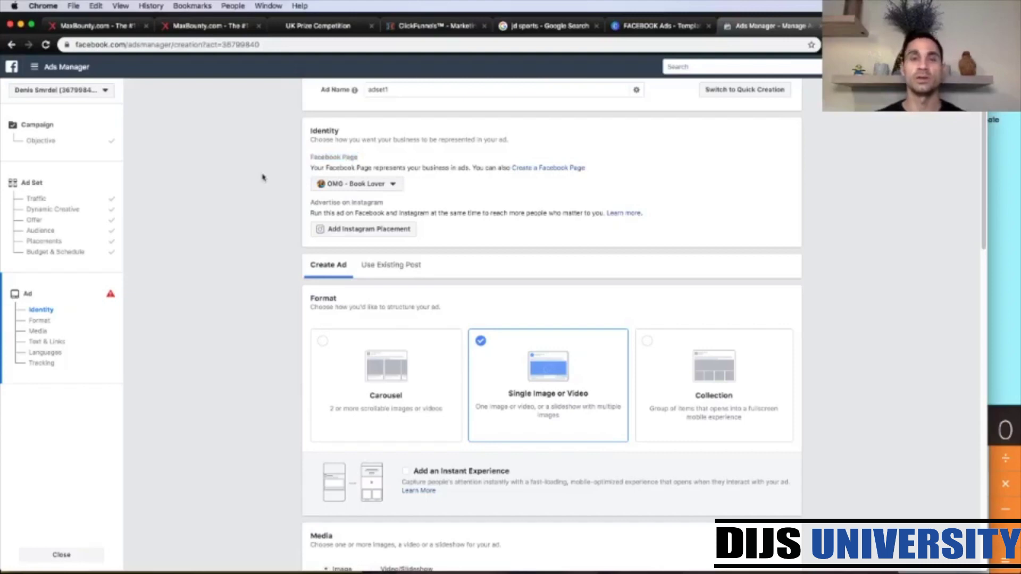
pyautogui.scroll(-2, 267, 204)
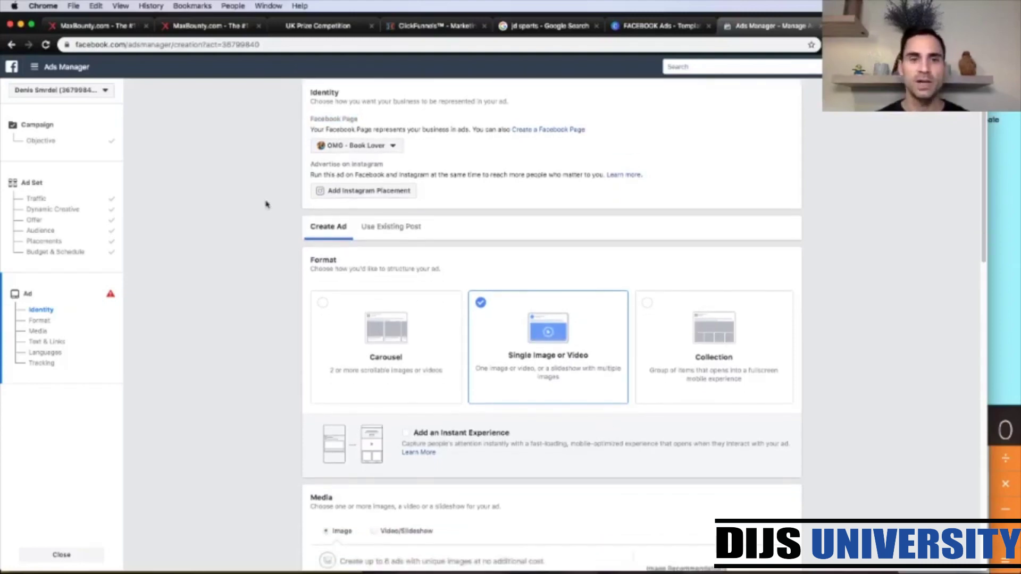
pyautogui.scroll(-5, 267, 204)
pyautogui.scroll(-2, 267, 204)
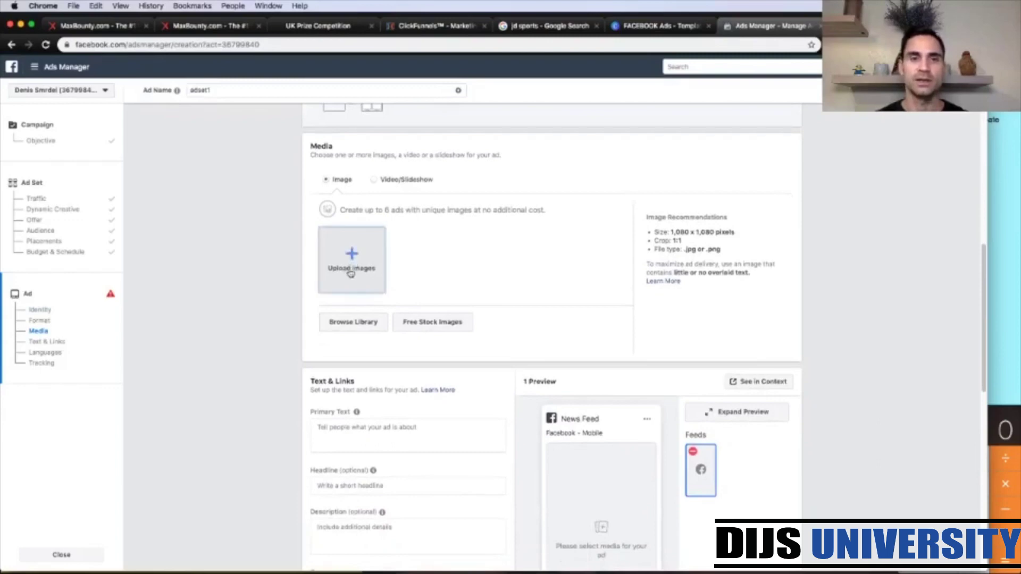
pyautogui.click(354, 259)
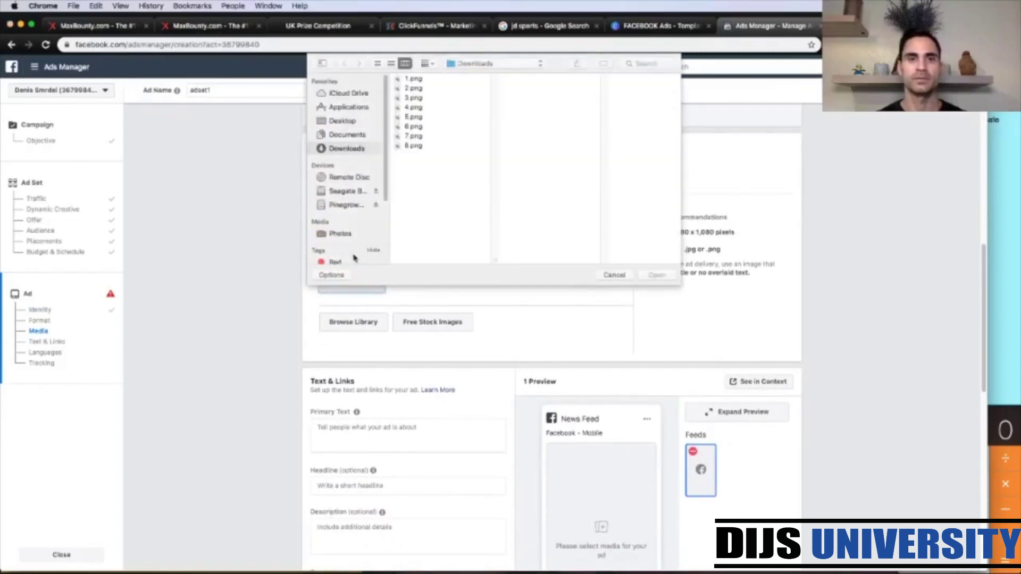
pyautogui.click(413, 79)
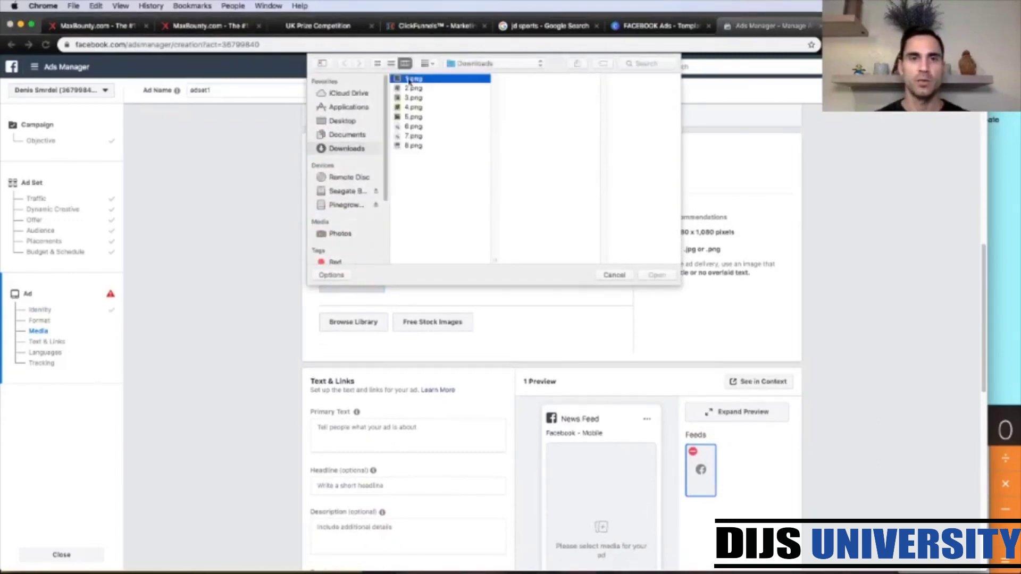
pyautogui.keyDown('shift'); pyautogui.click(412, 146); pyautogui.keyUp('shift')
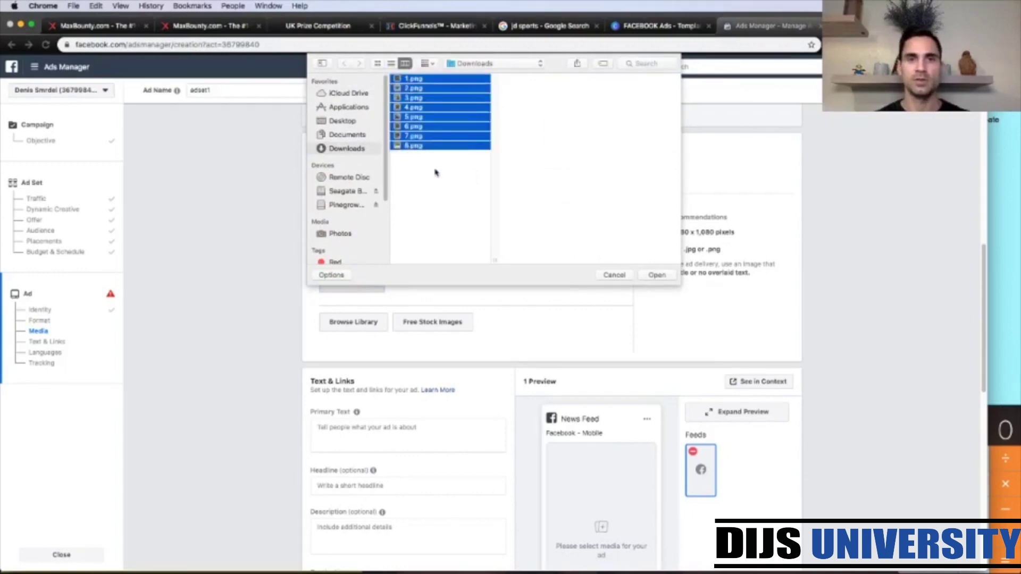
pyautogui.click(657, 275)
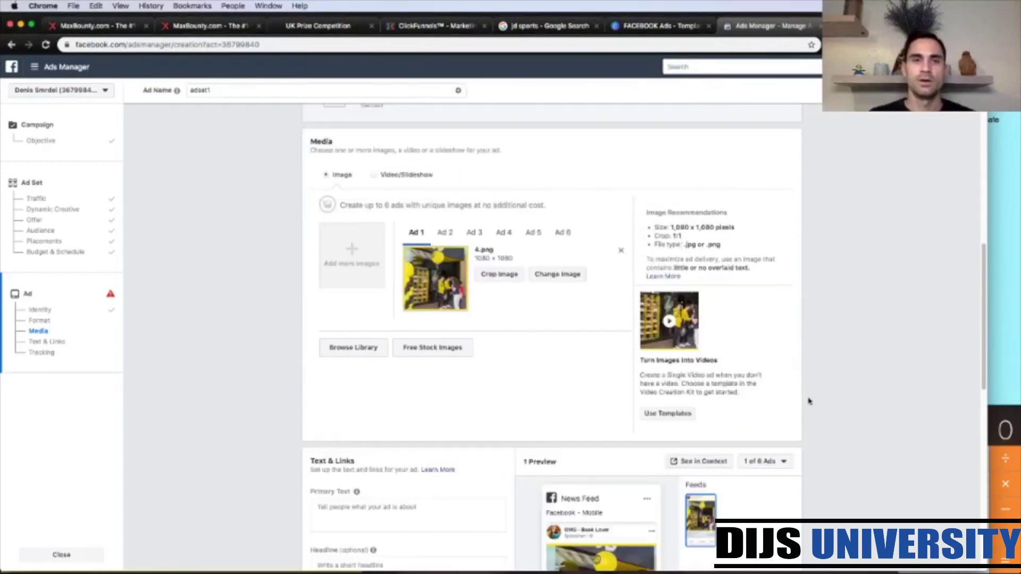
pyautogui.scroll(-5, 254, 410)
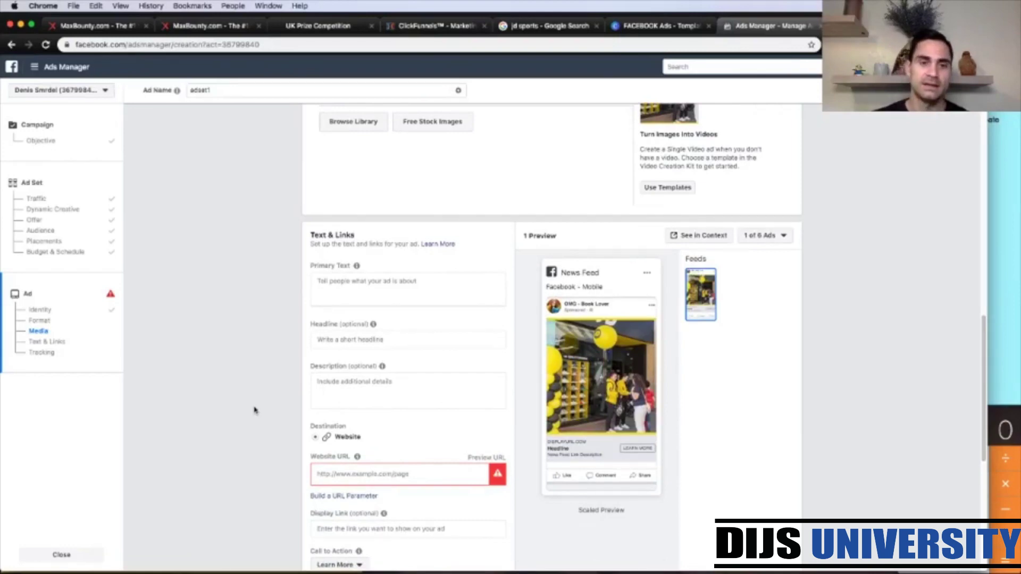
pyautogui.scroll(-5, 255, 410)
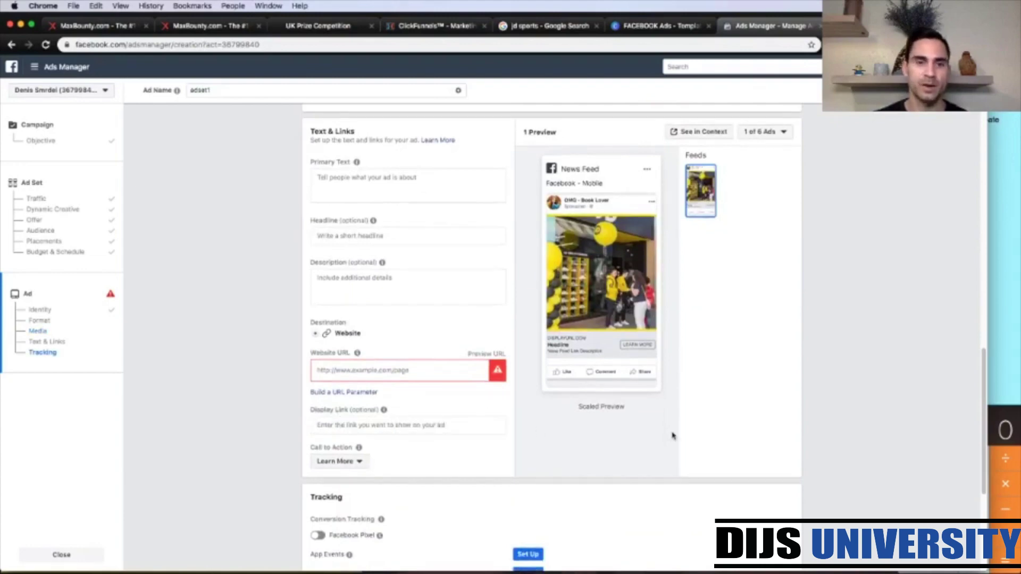
pyautogui.click(371, 426)
pyautogui.write('www')
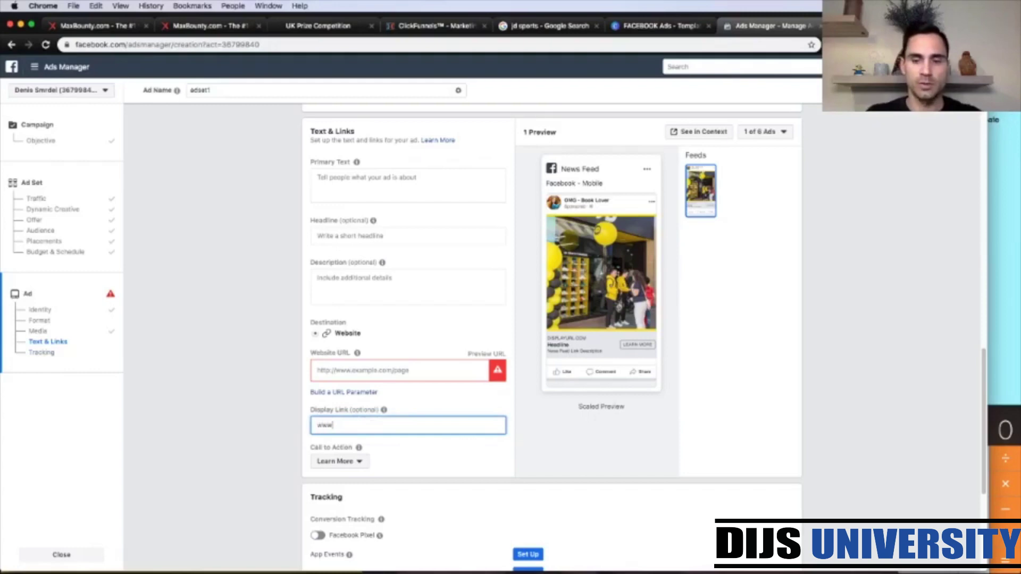
pyautogui.write('.')
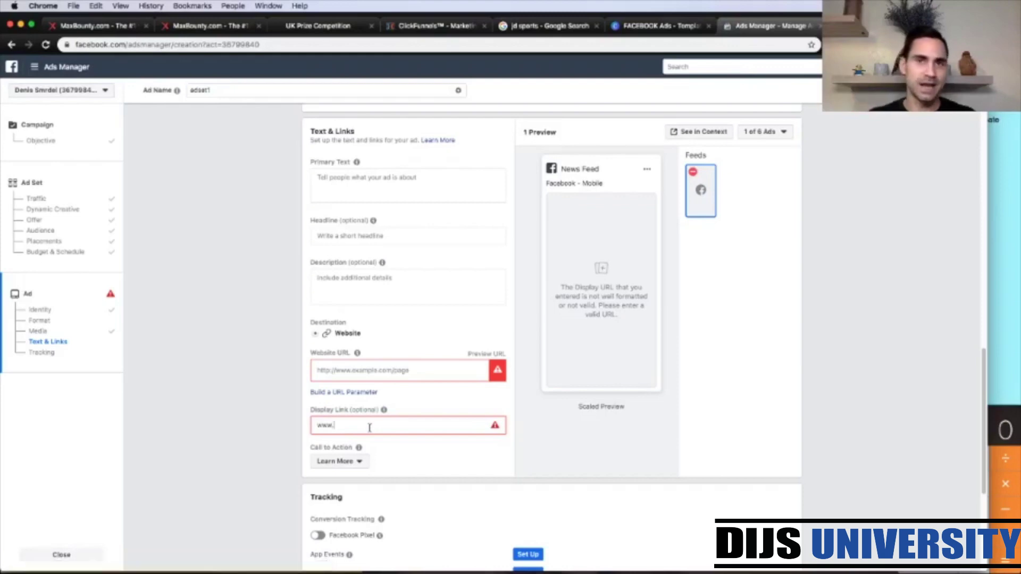
pyautogui.write('fbname')
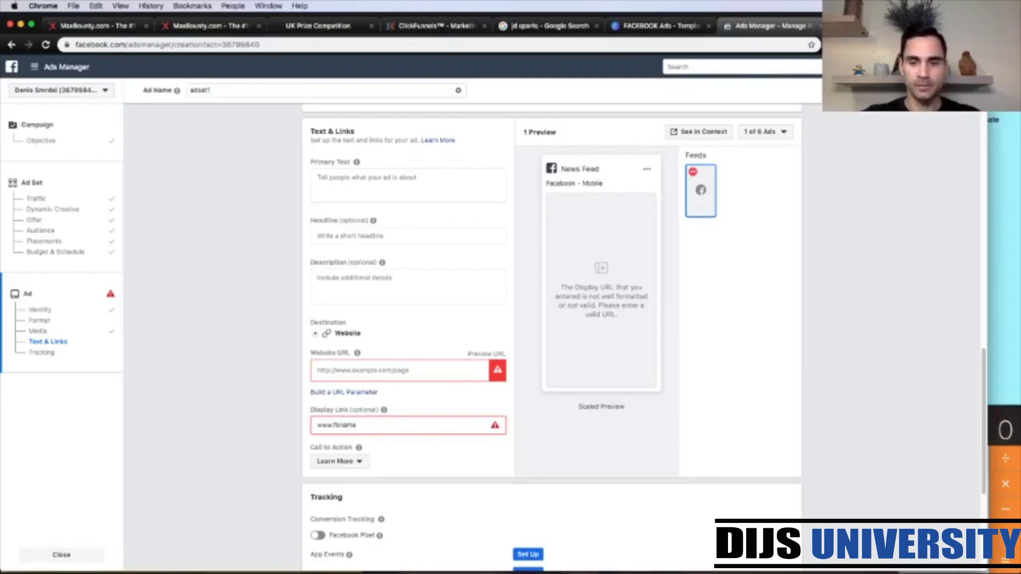
pyautogui.write('.com/')
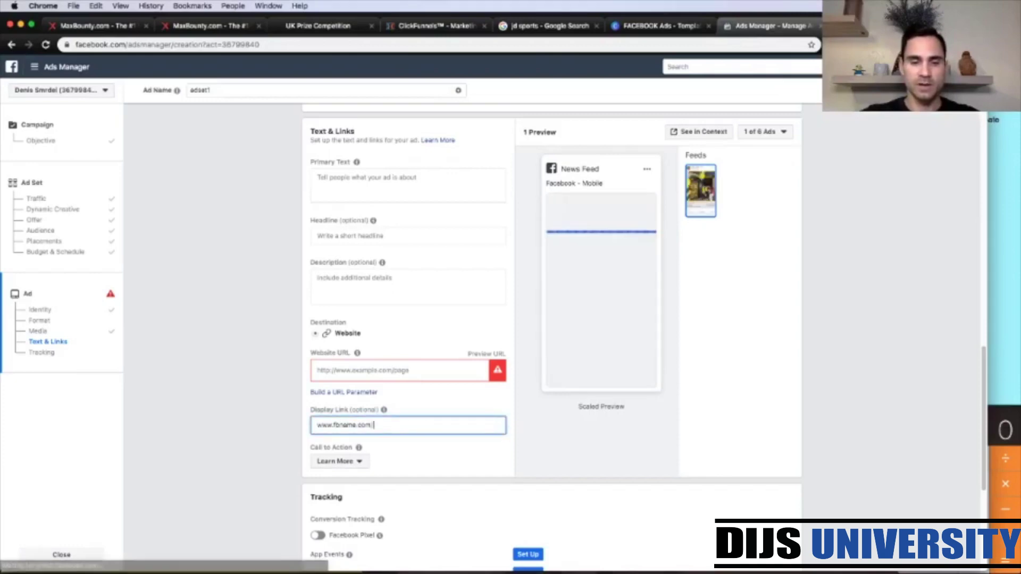
pyautogui.write('jdsports')
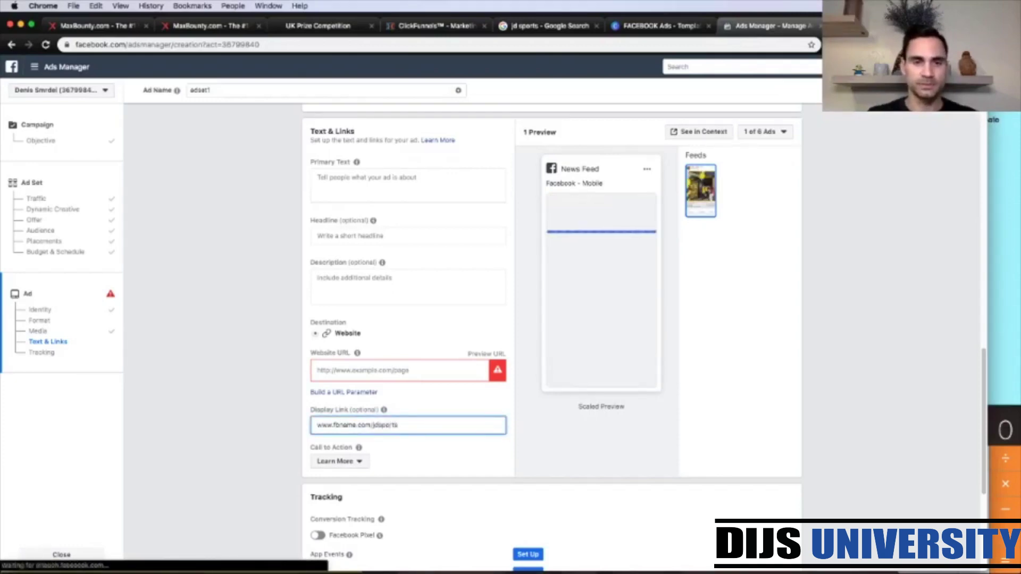
pyautogui.click(272, 402)
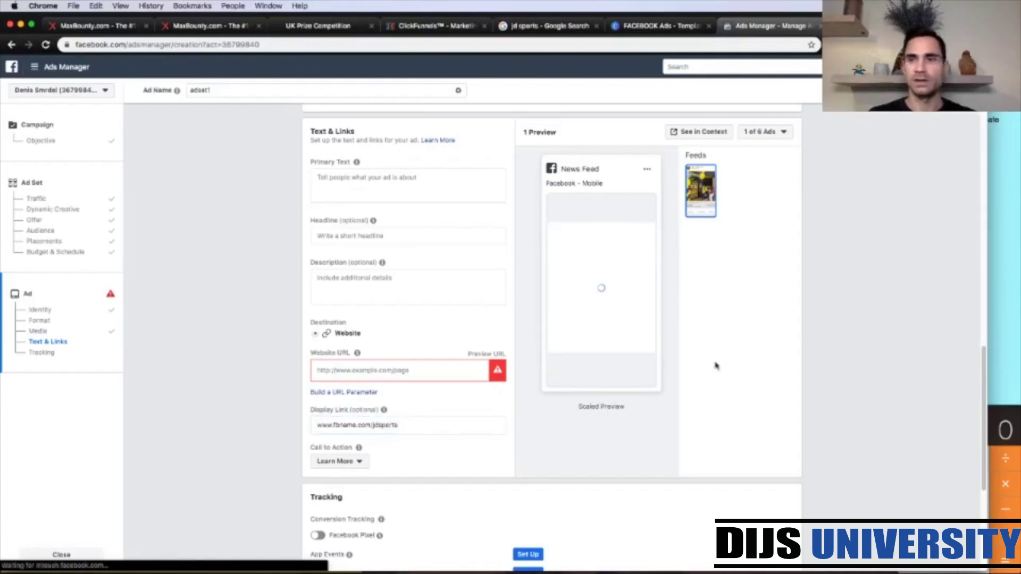
# Copy "Are You A Fan Of JD Sports? We Are Giving Away £500 Gift Cards. Click Below To Participate Today!" from the note into the primary text
pyautogui.click(995, 330)
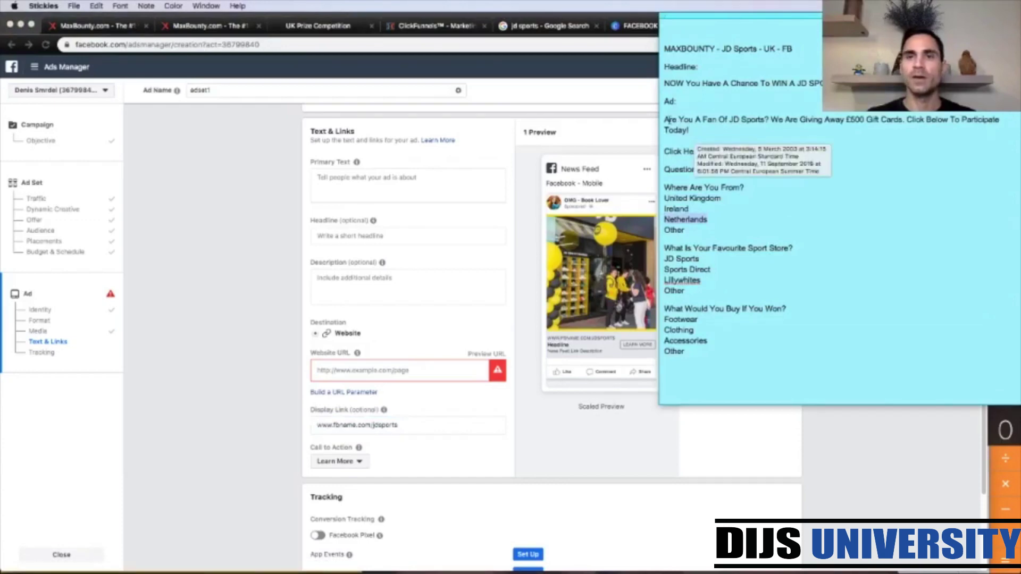
pyautogui.moveTo(666, 120); pyautogui.dragTo(689, 130)
pyautogui.press('super+c')
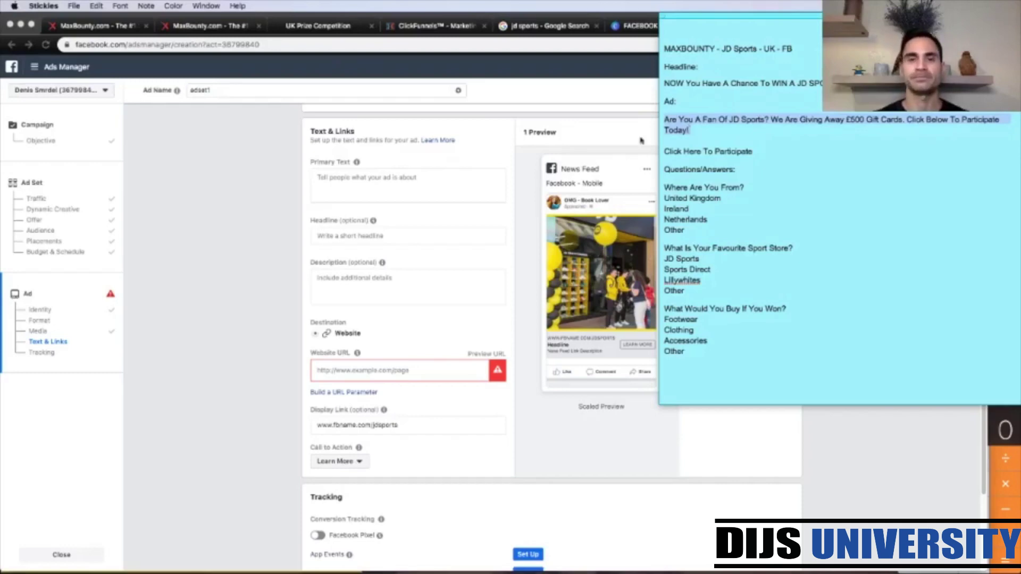
pyautogui.click(263, 242)
pyautogui.click(330, 179)
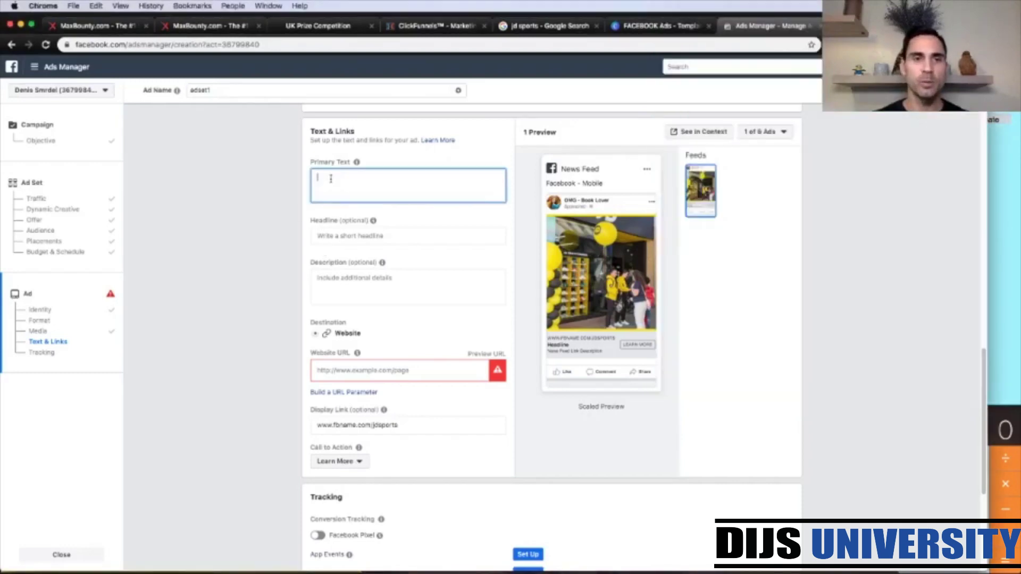
pyautogui.press('super+v')
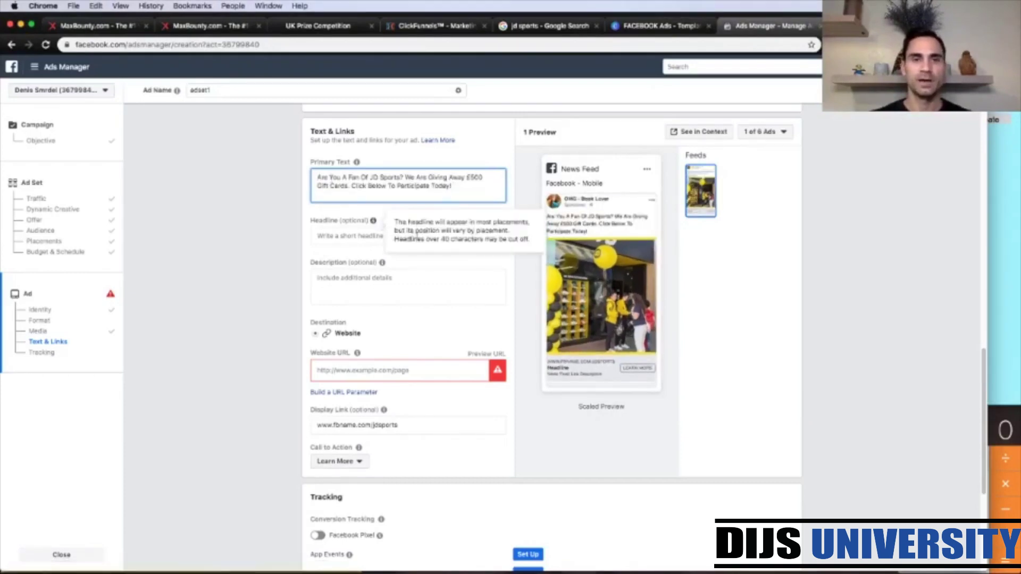
# Copy "Click Here To Participate" from the sticky note into the ad's headline
pyautogui.click(1005, 269)
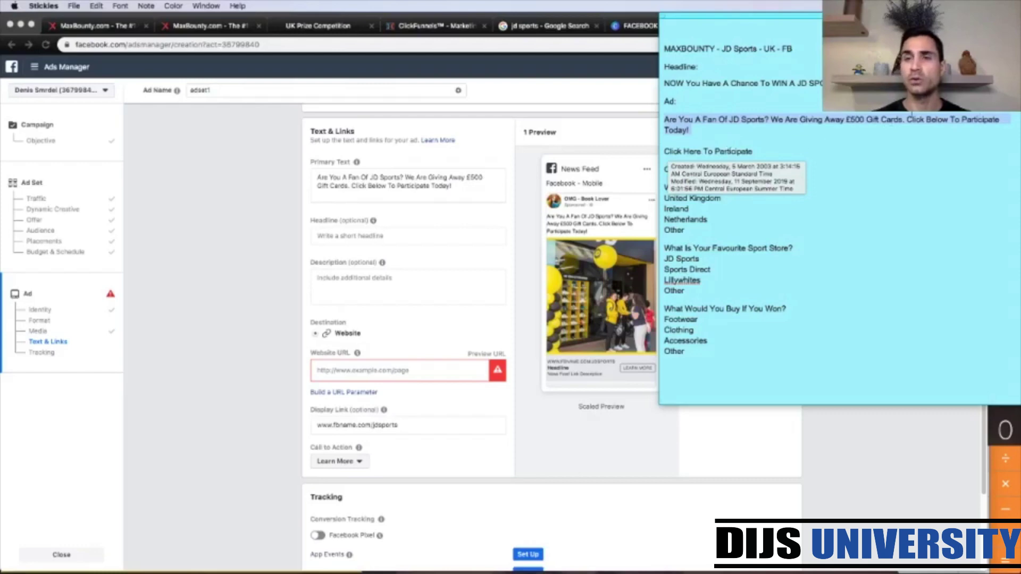
pyautogui.moveTo(754, 151); pyautogui.dragTo(663, 151)
pyautogui.press('super+c')
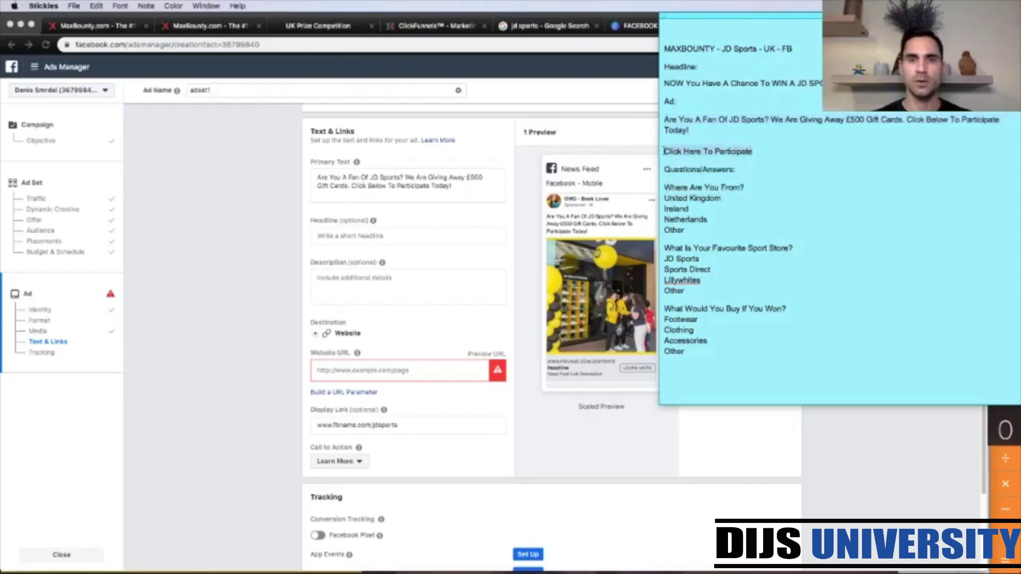
pyautogui.click(238, 298)
pyautogui.click(321, 234)
pyautogui.press('super+v')
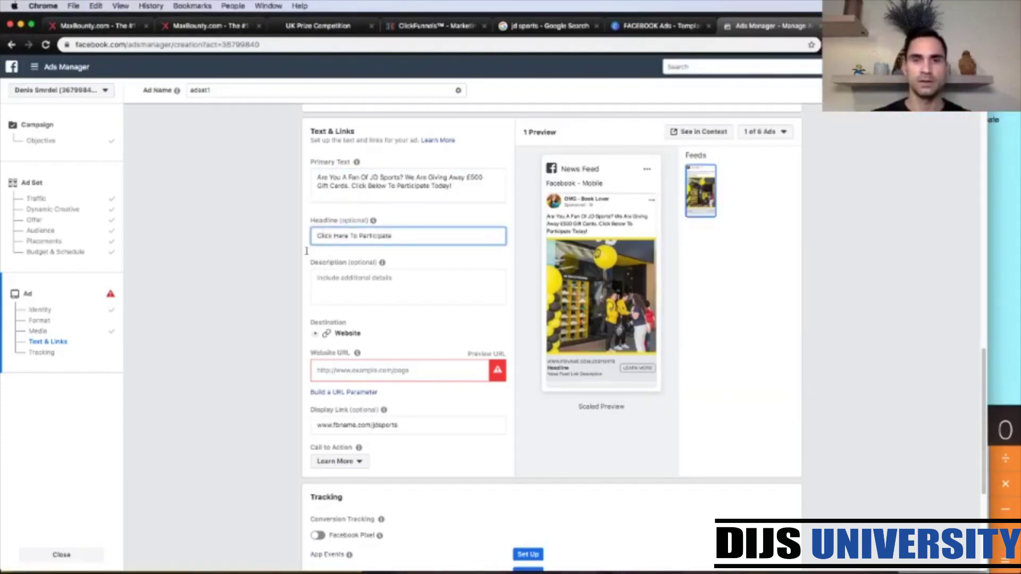
pyautogui.click(293, 306)
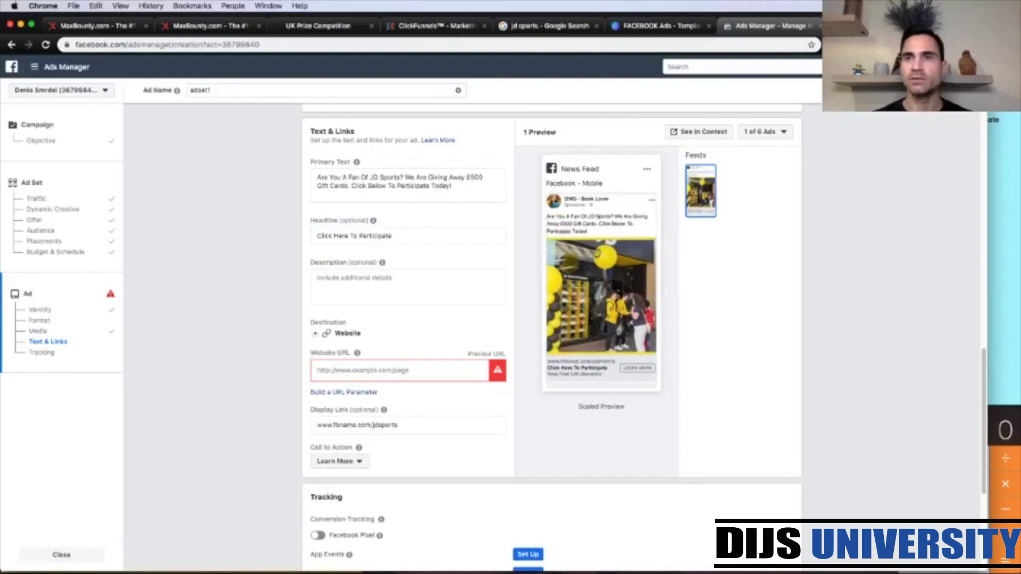
# Copy the heart-eyes and pointing-down emojis from the PiliApp Facebook symbols page and add them to the end of the ad's primary text
pyautogui.hotkey('ctrl', 'Tab')
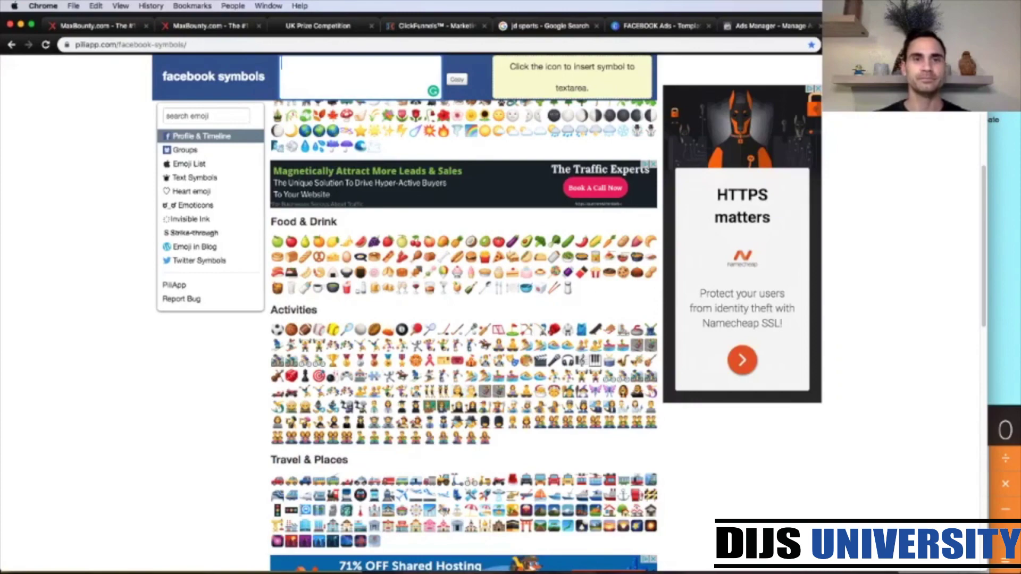
pyautogui.scroll(10, 564, 218)
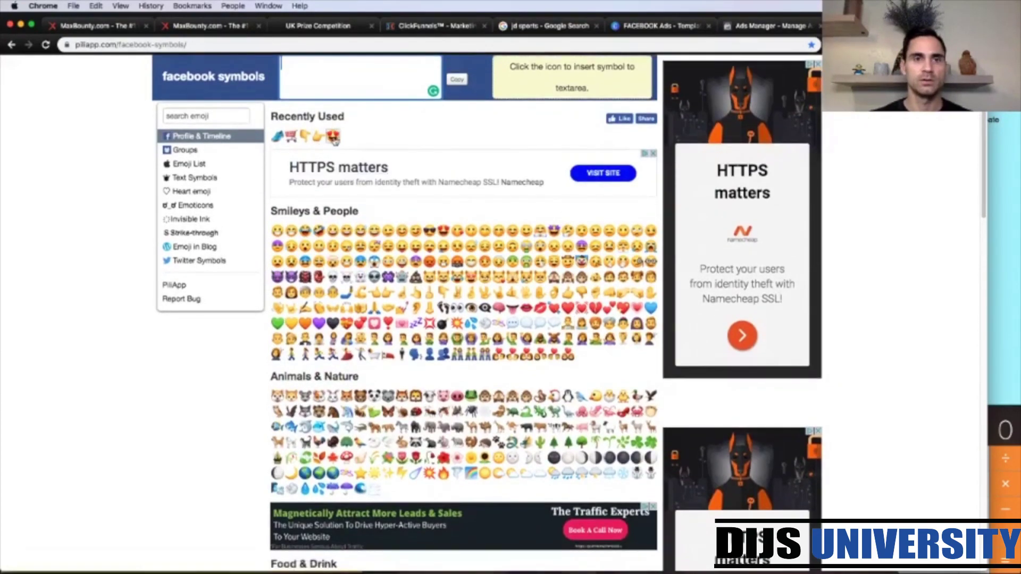
pyautogui.click(333, 137)
pyautogui.click(305, 138)
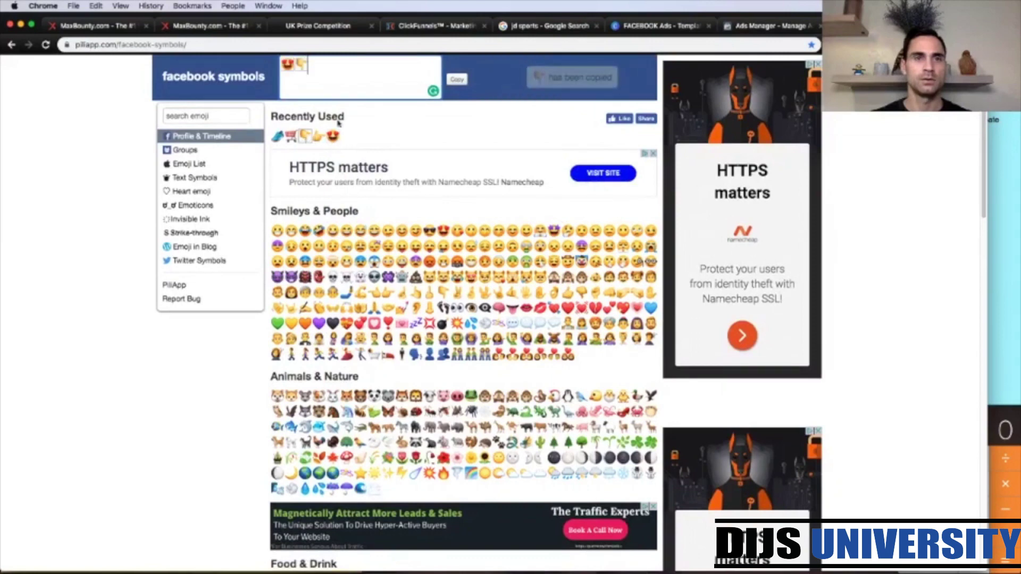
pyautogui.click(457, 81)
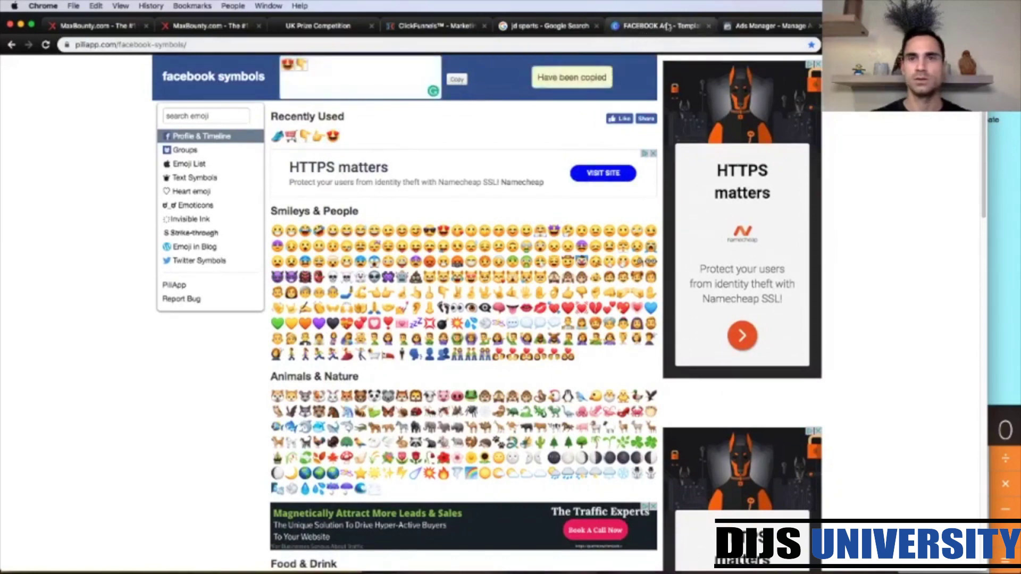
pyautogui.click(724, 27)
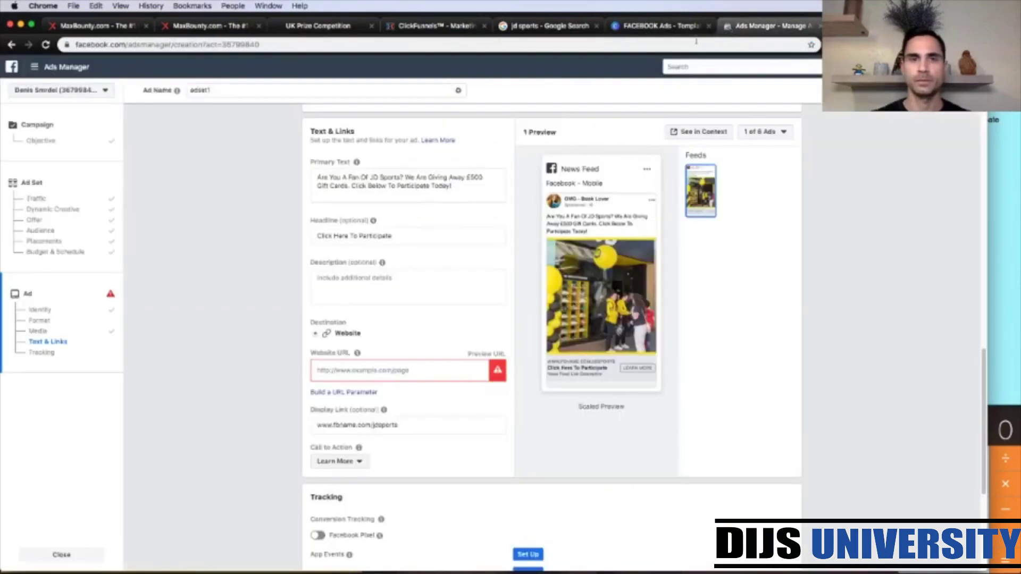
pyautogui.click(465, 187)
pyautogui.press('super+v')
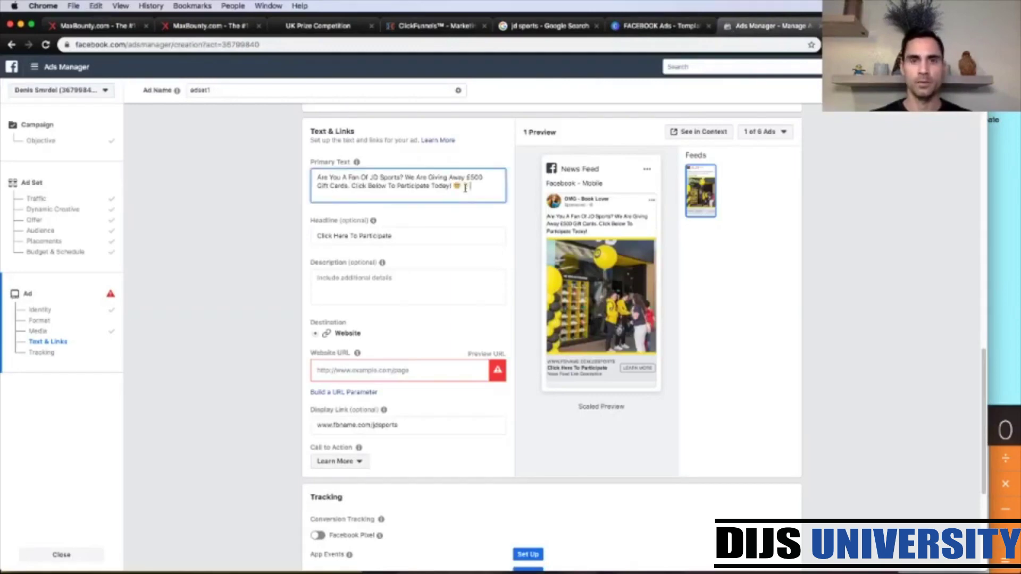
# Copy the heart-eyes and pointing-right emojis from the Facebook symbols page and add them to the end of the ad's headline
pyautogui.hotkey('ctrl', 'Tab')
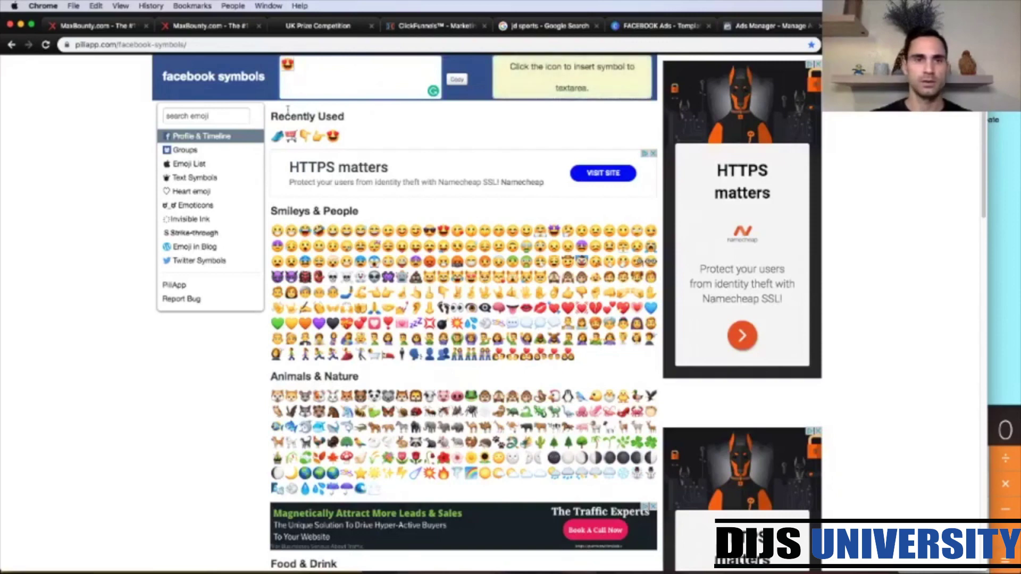
pyautogui.click(318, 136)
pyautogui.click(457, 80)
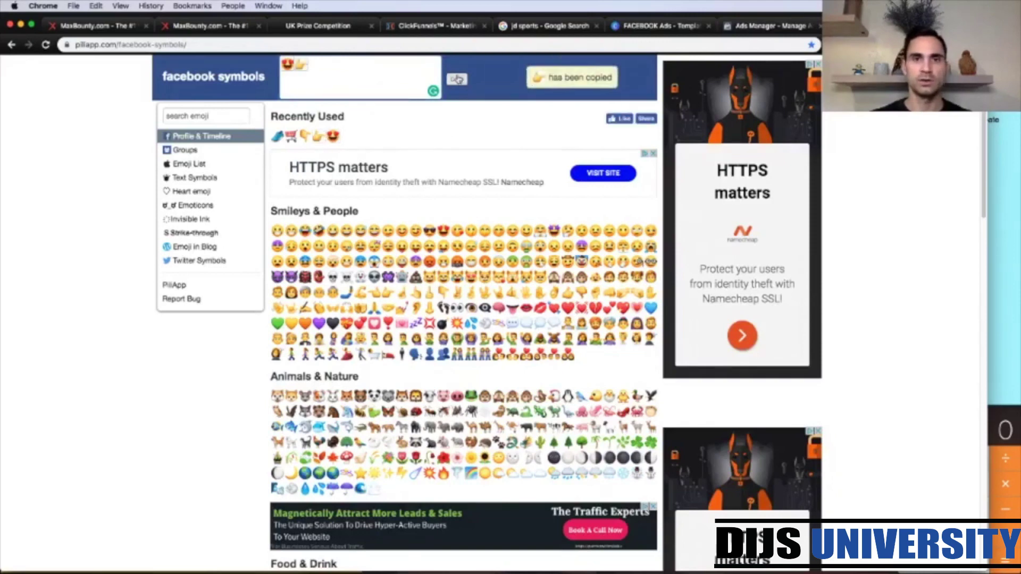
pyautogui.click(723, 27)
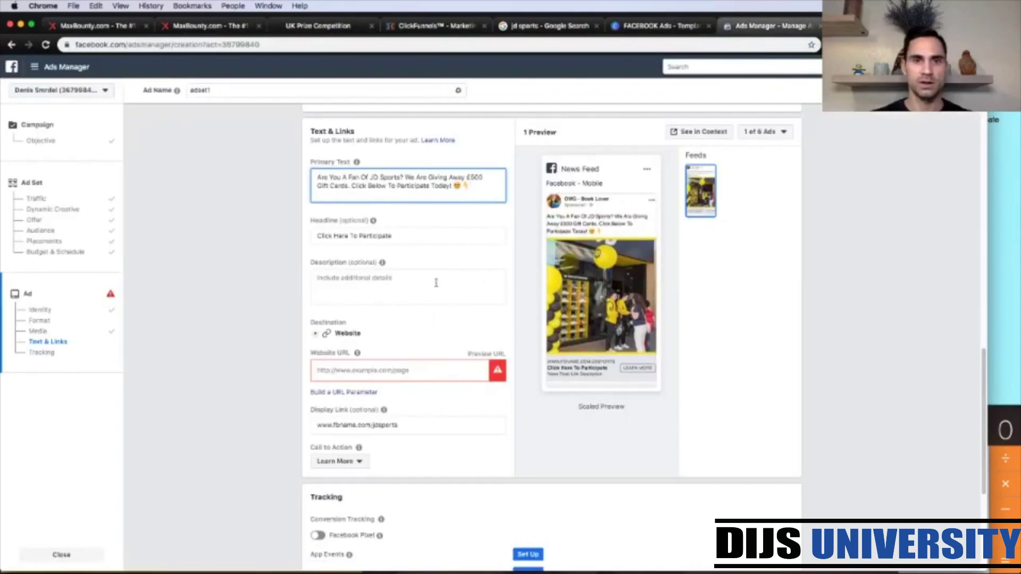
pyautogui.click(422, 236)
pyautogui.press('super+v')
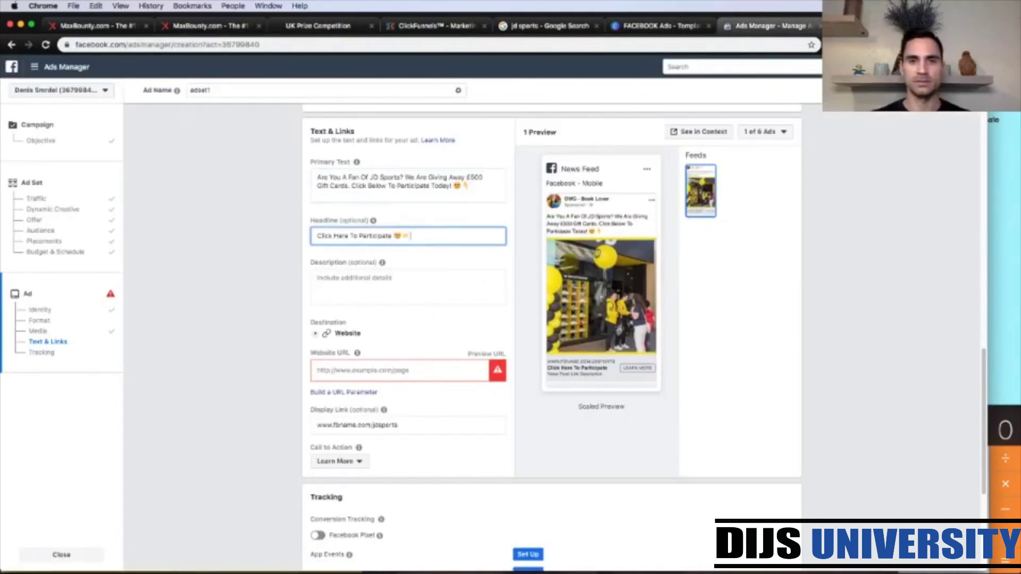
pyautogui.click(248, 263)
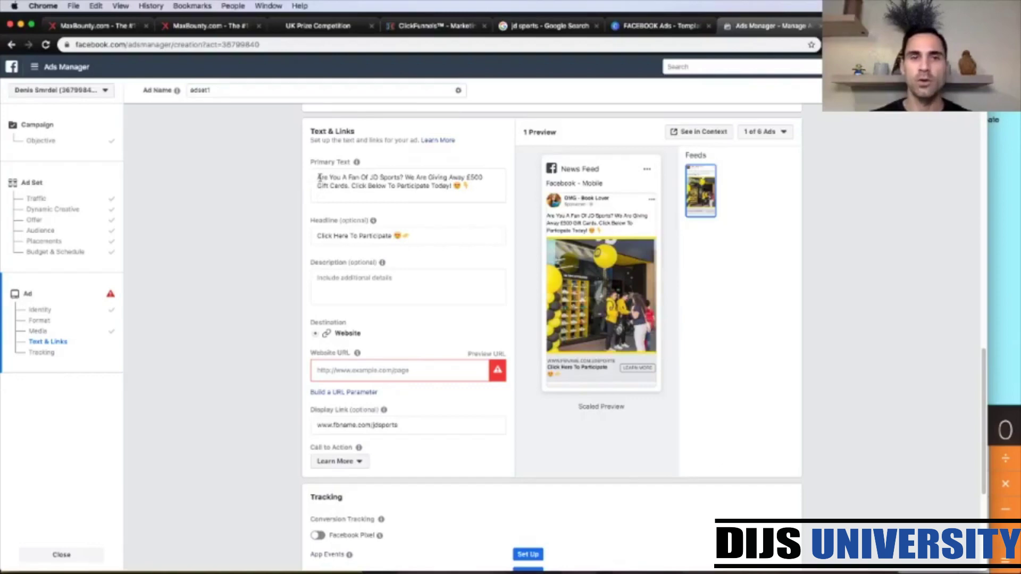
# Replace the emojis in the Facebook symbols page's text box with the blue running shoe emoji and copy it
pyautogui.hotkey('ctrl', 'Tab')
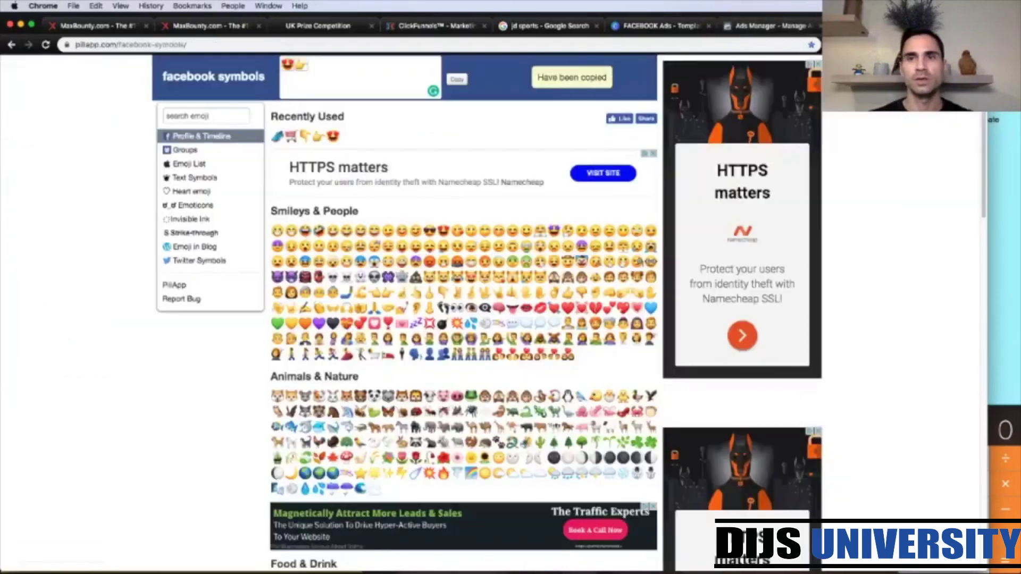
pyautogui.scroll(-5, 562, 298)
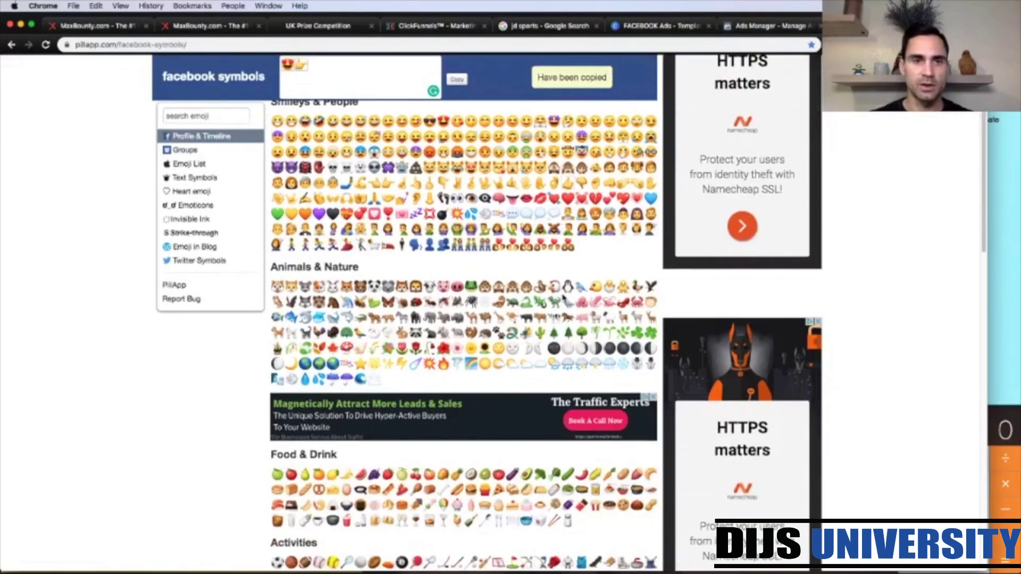
pyautogui.scroll(-6, 563, 297)
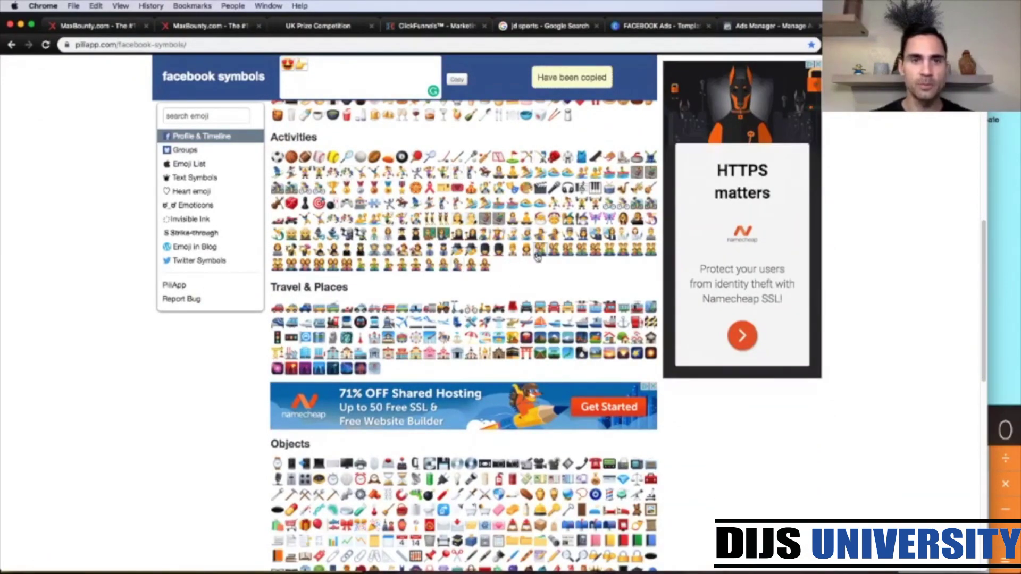
pyautogui.scroll(-2, 537, 255)
pyautogui.scroll(-1, 538, 257)
pyautogui.scroll(10, 537, 257)
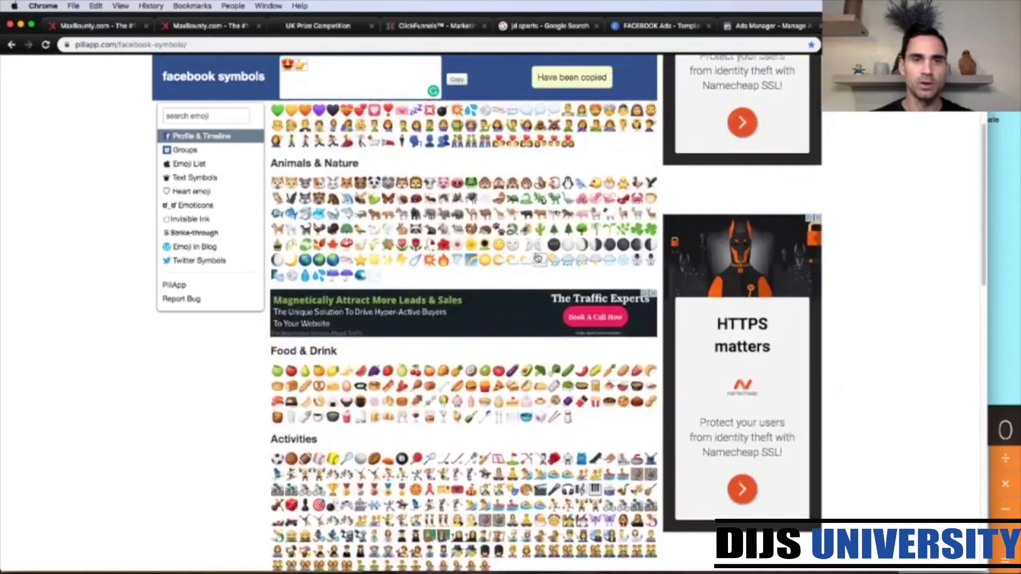
pyautogui.scroll(-10, 537, 257)
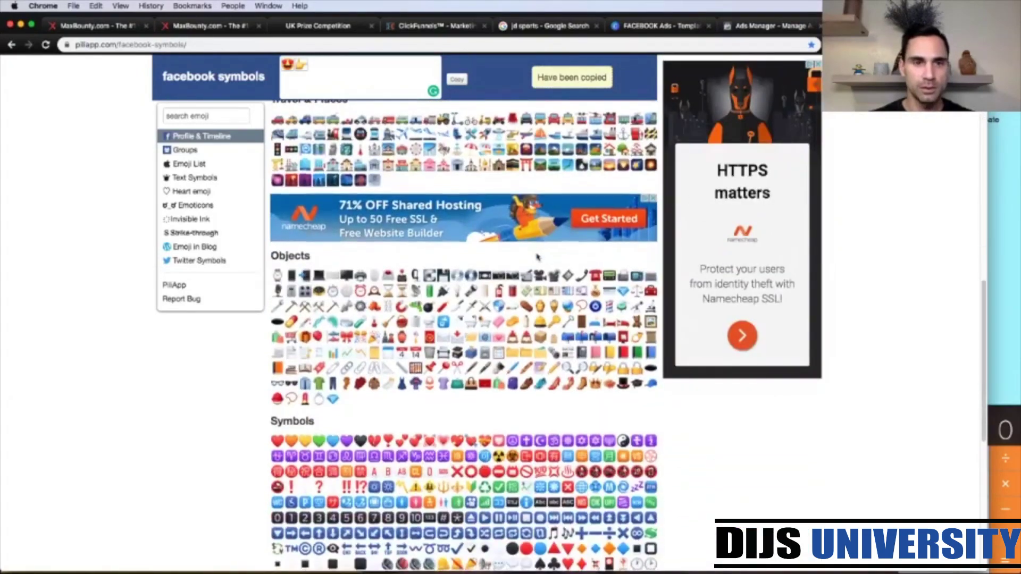
pyautogui.scroll(-1, 537, 257)
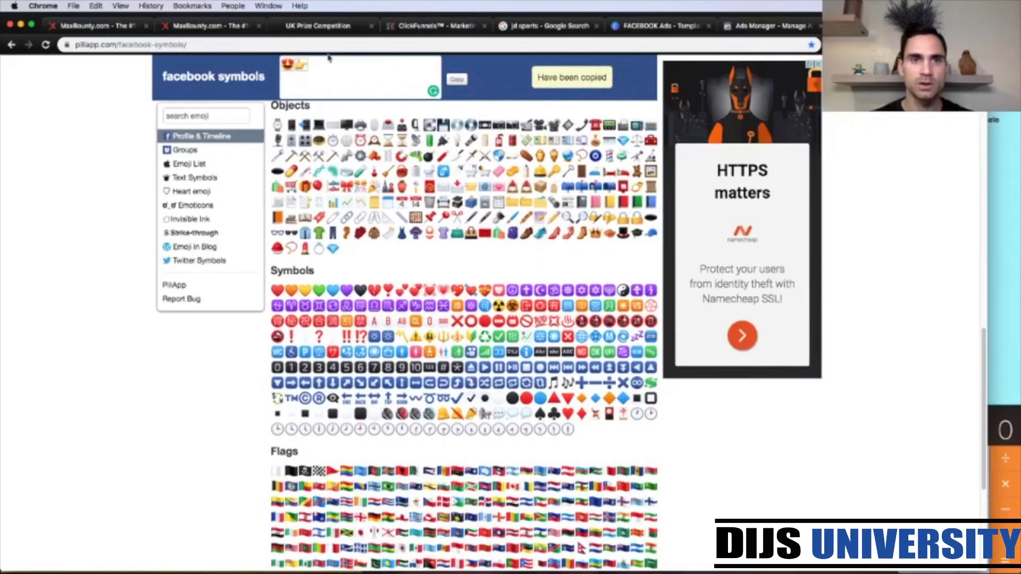
pyautogui.press('BackSpace')
pyautogui.press('BackSpace')
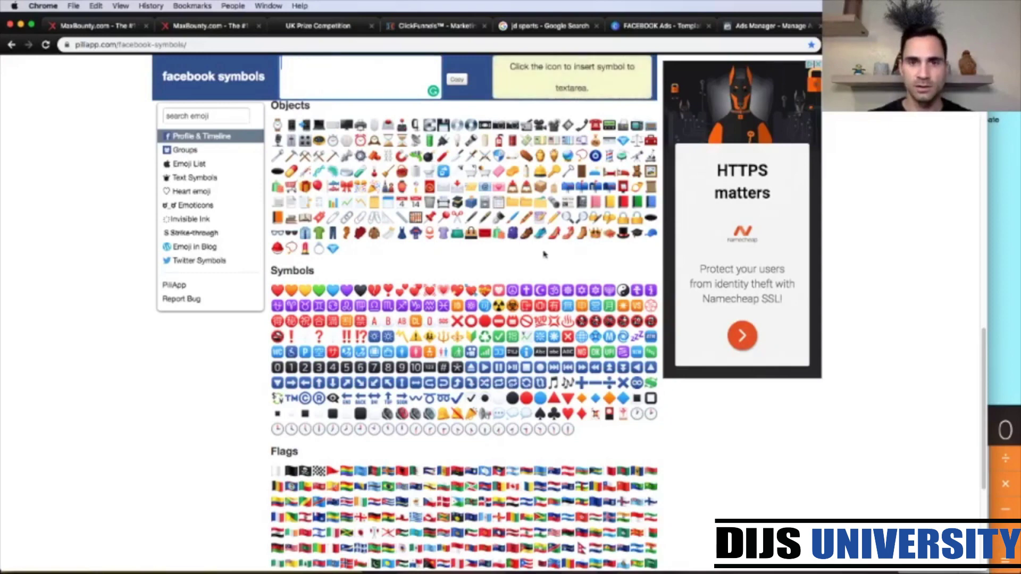
pyautogui.click(541, 234)
pyautogui.click(455, 80)
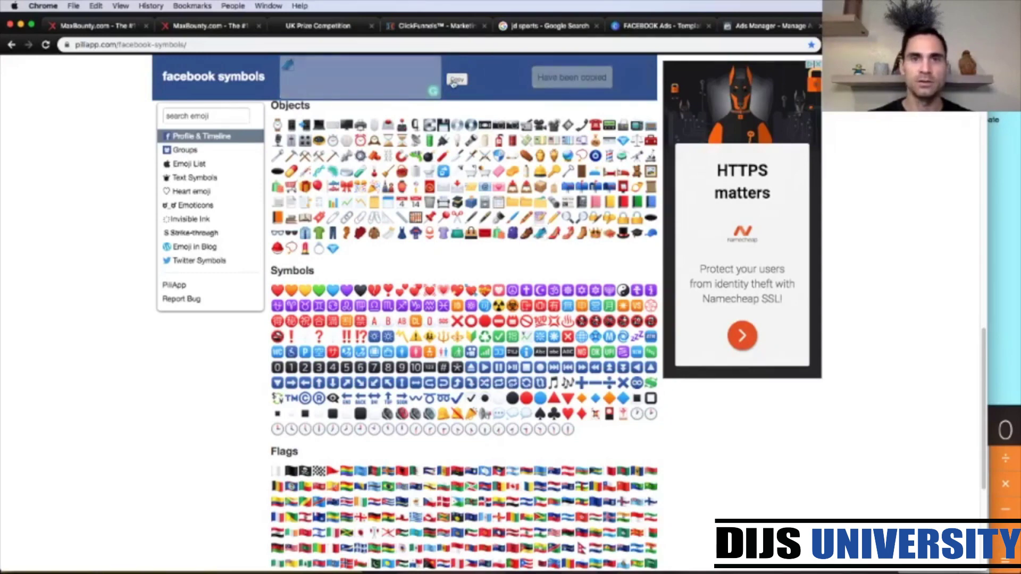
# Insert the copied shoe emoji at the very start of the ad's primary text in Ads Manager
pyautogui.click(753, 27)
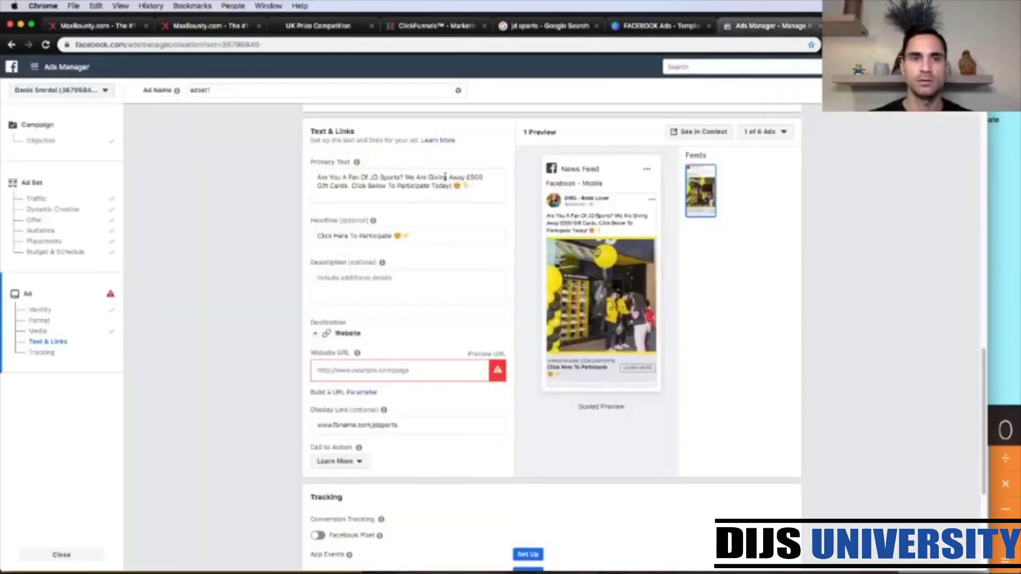
pyautogui.click(318, 177)
pyautogui.press('super+v')
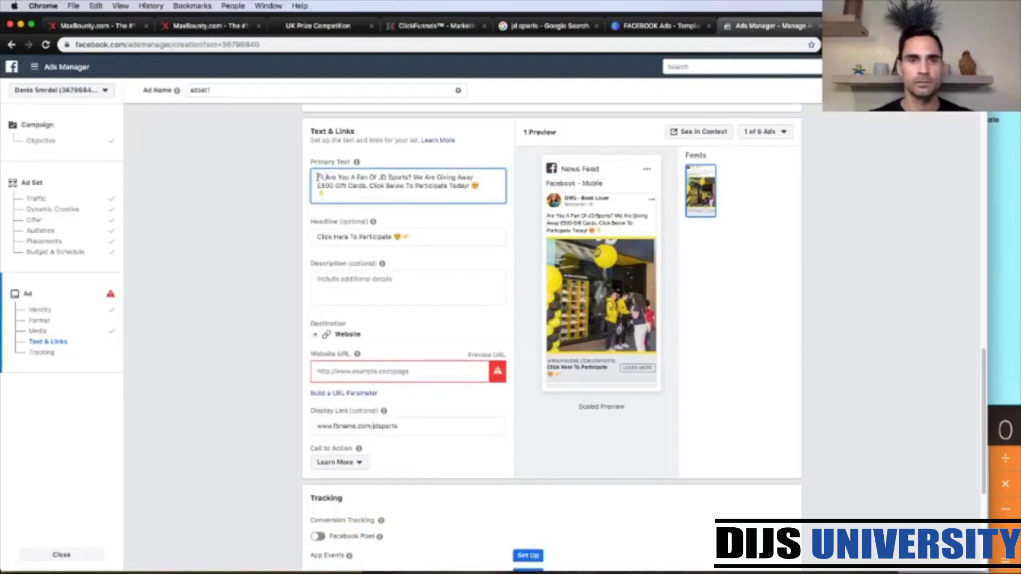
pyautogui.click(282, 223)
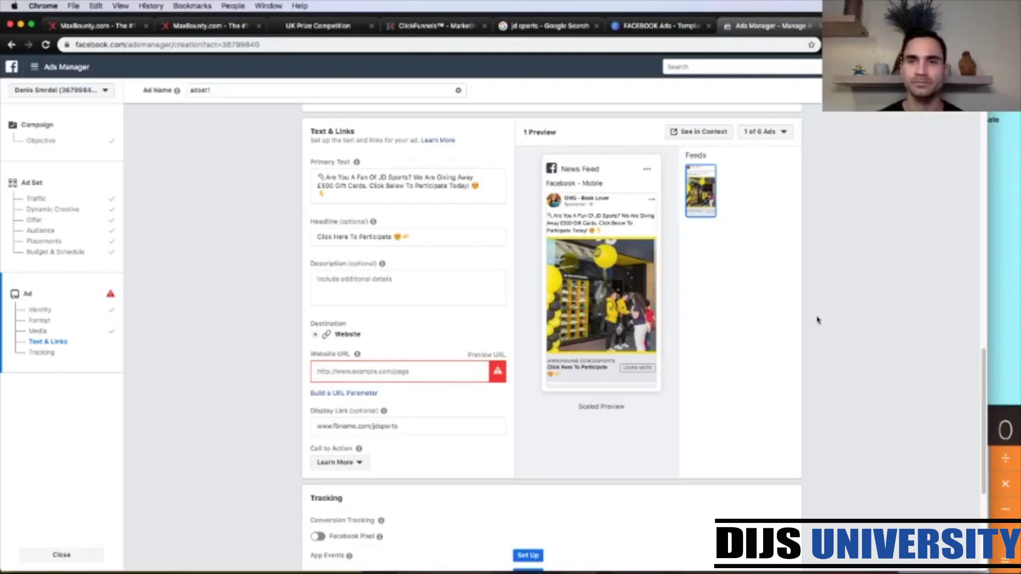
# Preview the remaining ad variations one after another, from 2 of 6 through 6 of 6, in the mobile News Feed
pyautogui.scroll(1, 825, 322)
pyautogui.scroll(-1, 826, 323)
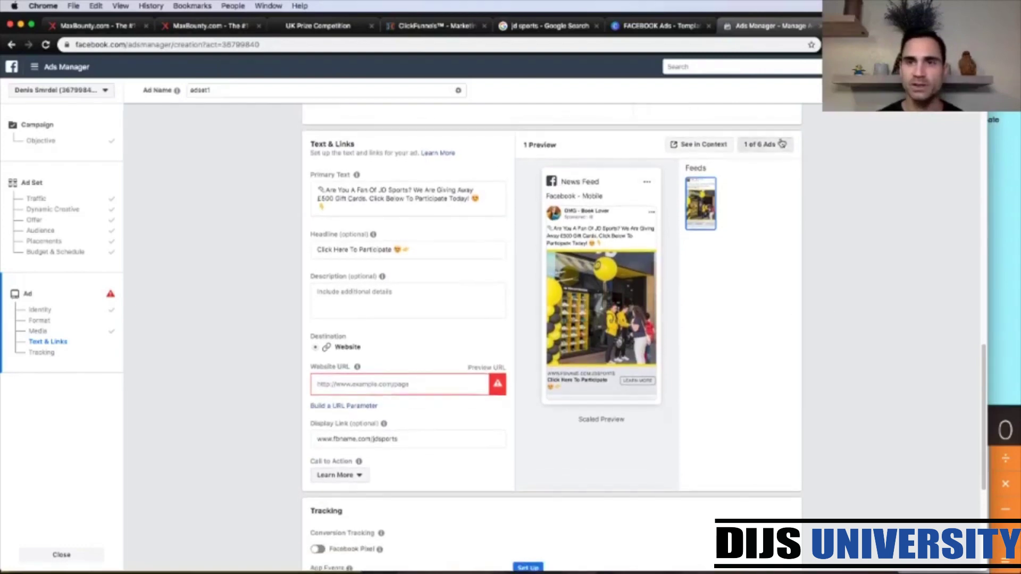
pyautogui.click(764, 144)
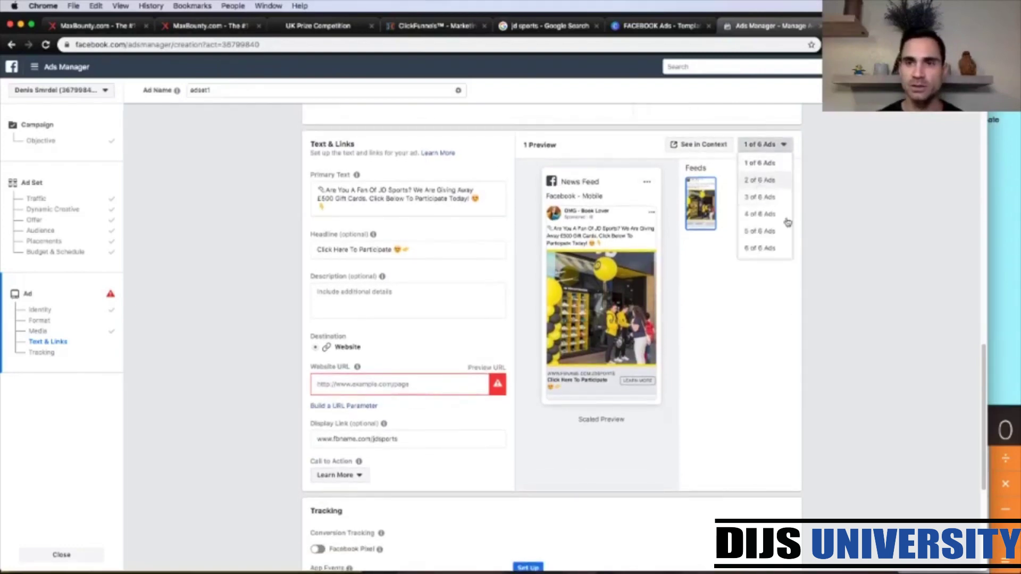
pyautogui.press('Return')
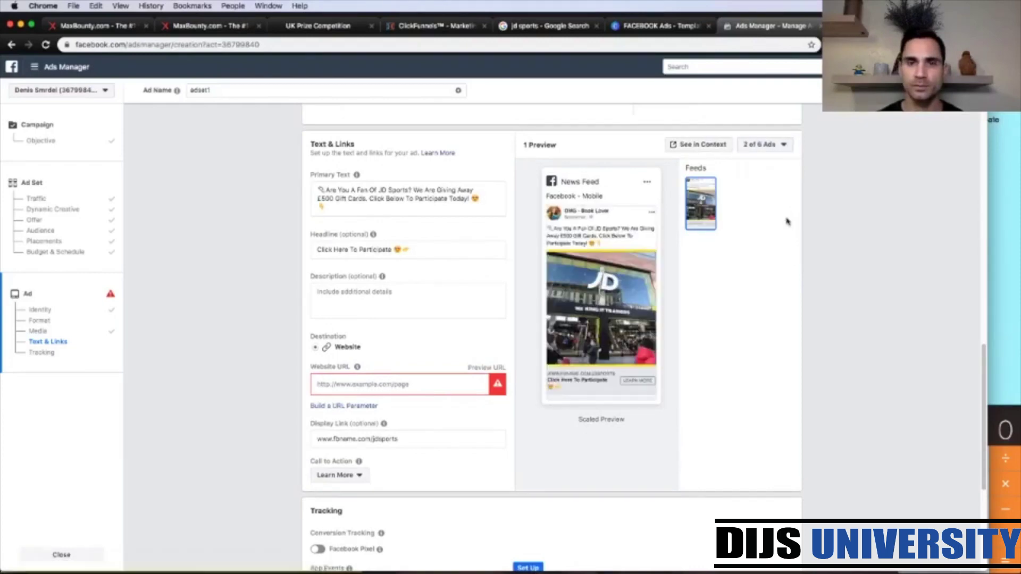
pyautogui.click(785, 146)
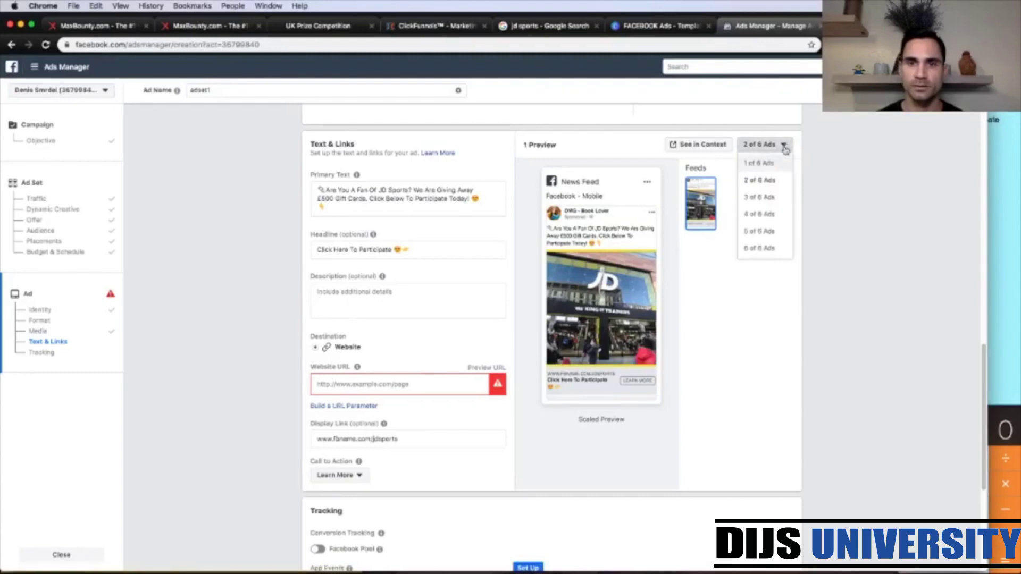
pyautogui.click(788, 234)
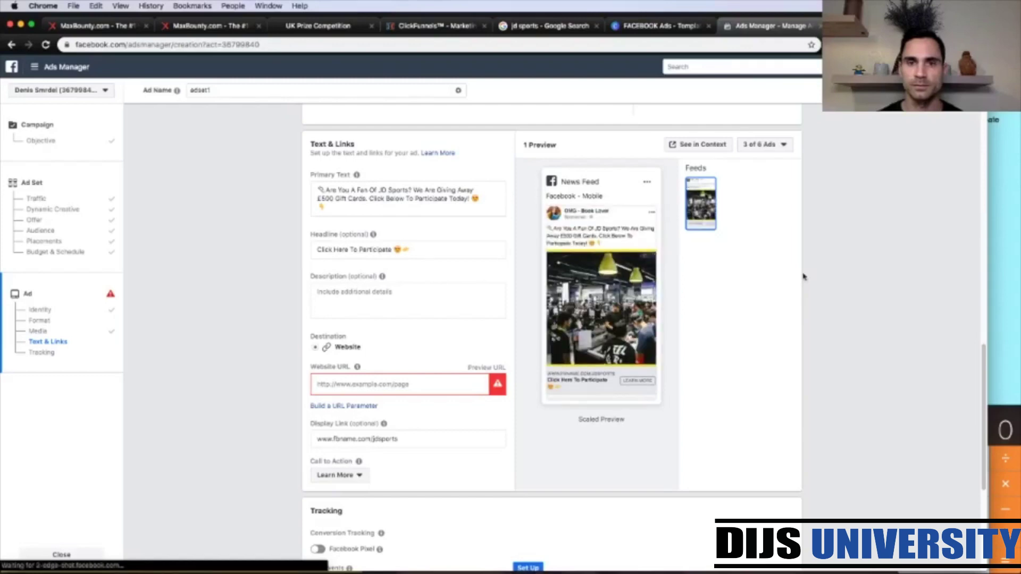
pyautogui.click(784, 147)
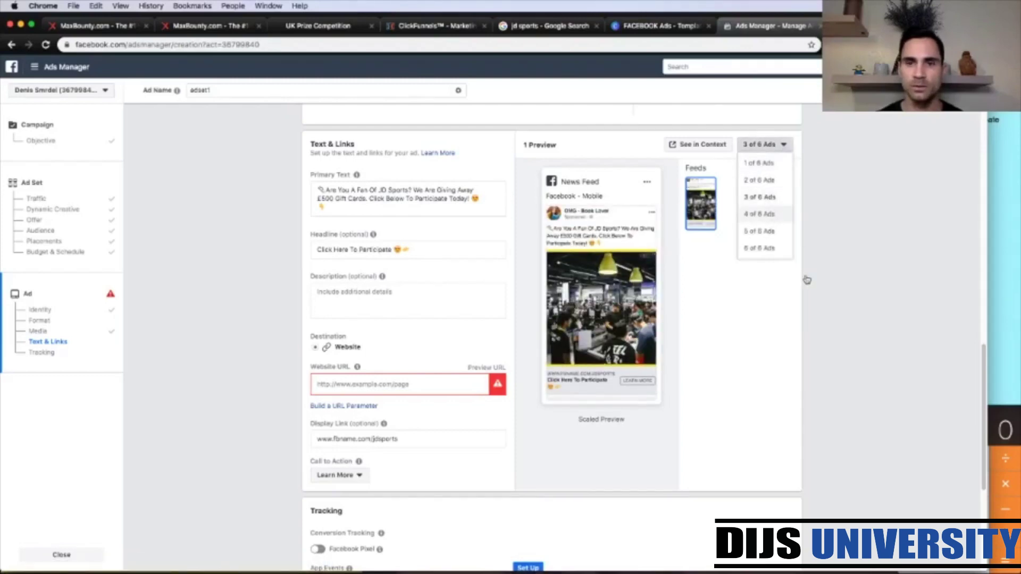
pyautogui.press('Return')
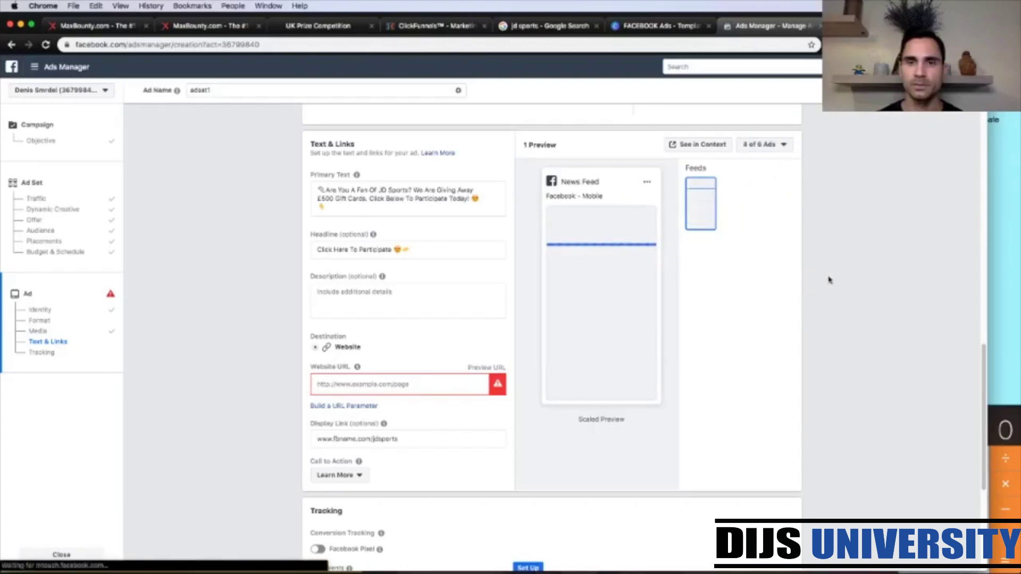
pyautogui.click(785, 147)
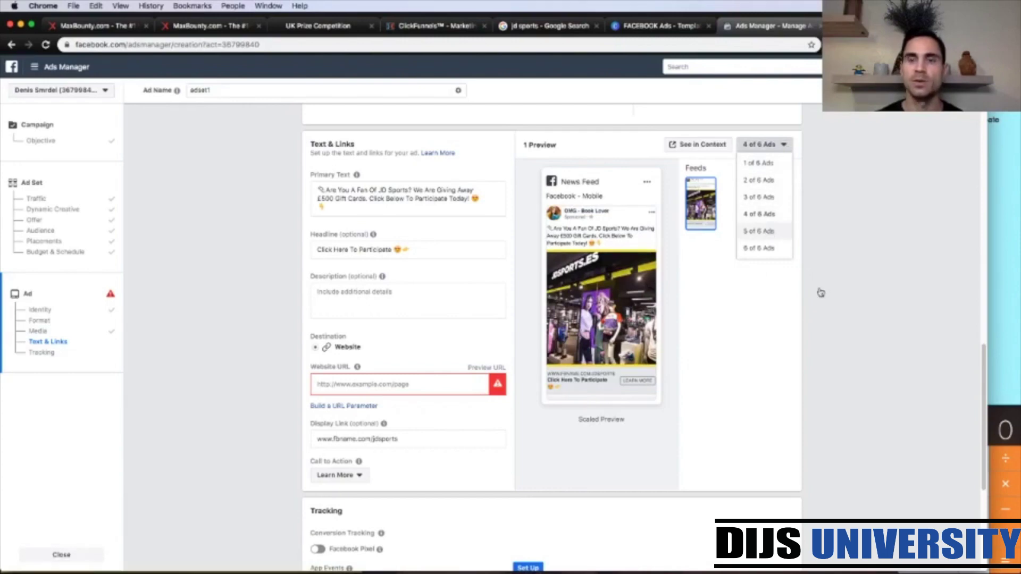
pyautogui.press('Return')
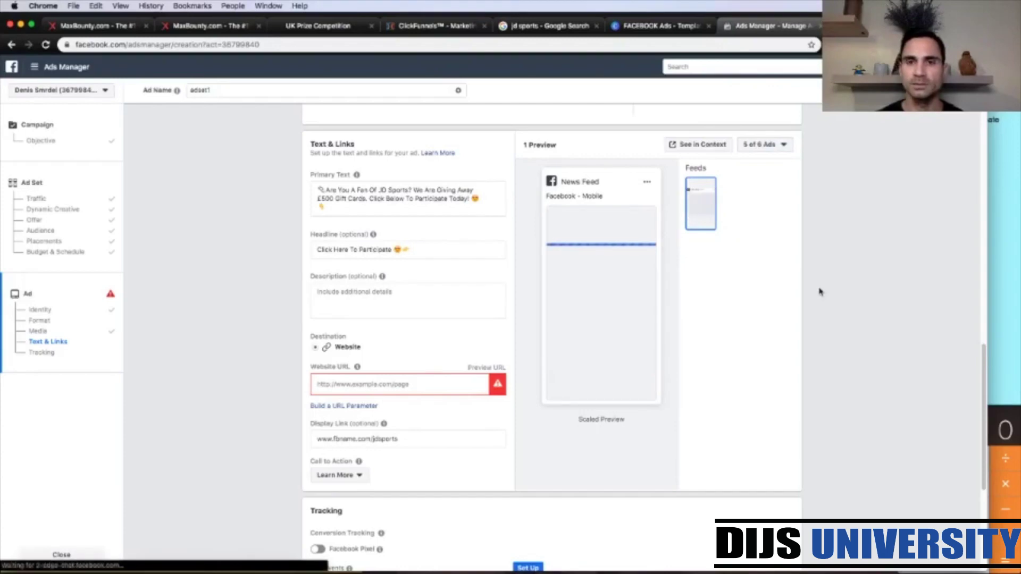
pyautogui.click(786, 148)
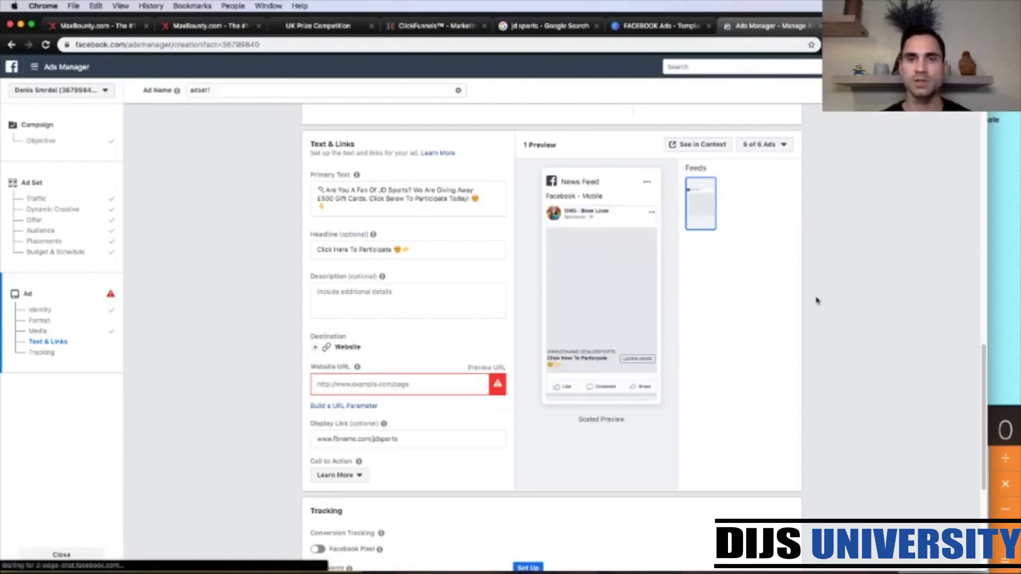
pyautogui.scroll(1, 841, 388)
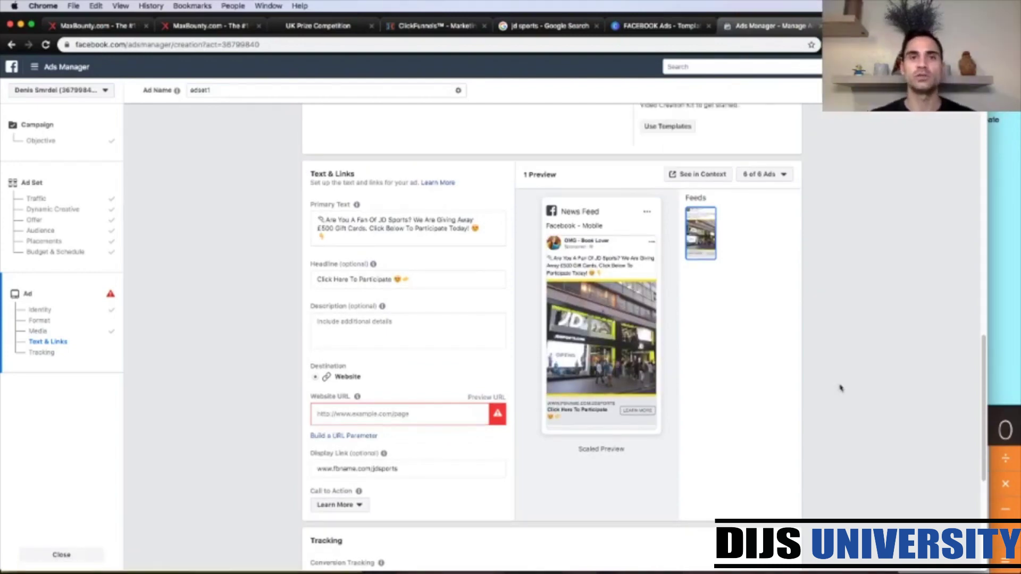
# Copy the Facebook Template step's page address from the MB - JD SPORTS funnel in ClickFunnels into the ad's Website URL
pyautogui.click(411, 28)
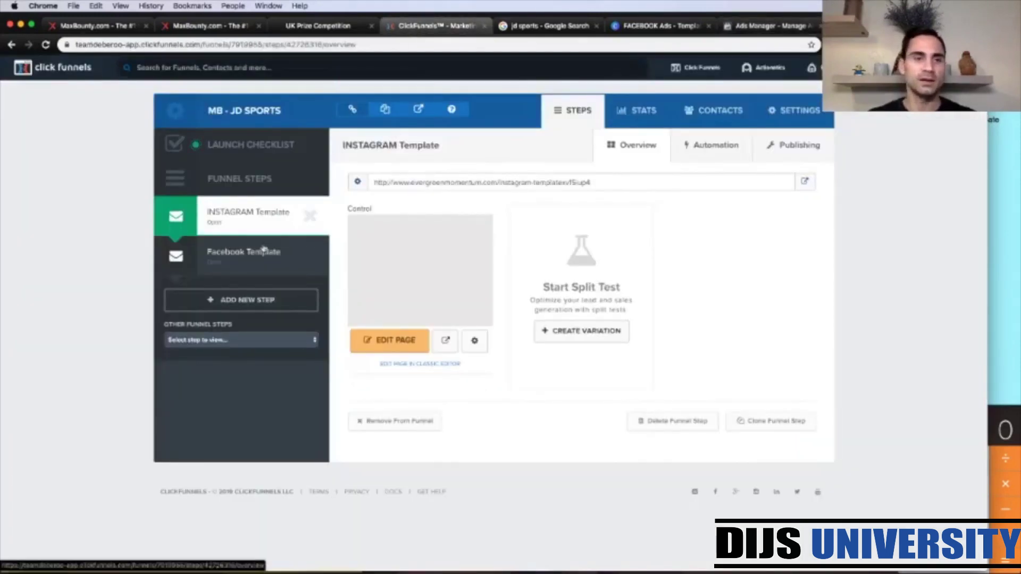
pyautogui.click(246, 261)
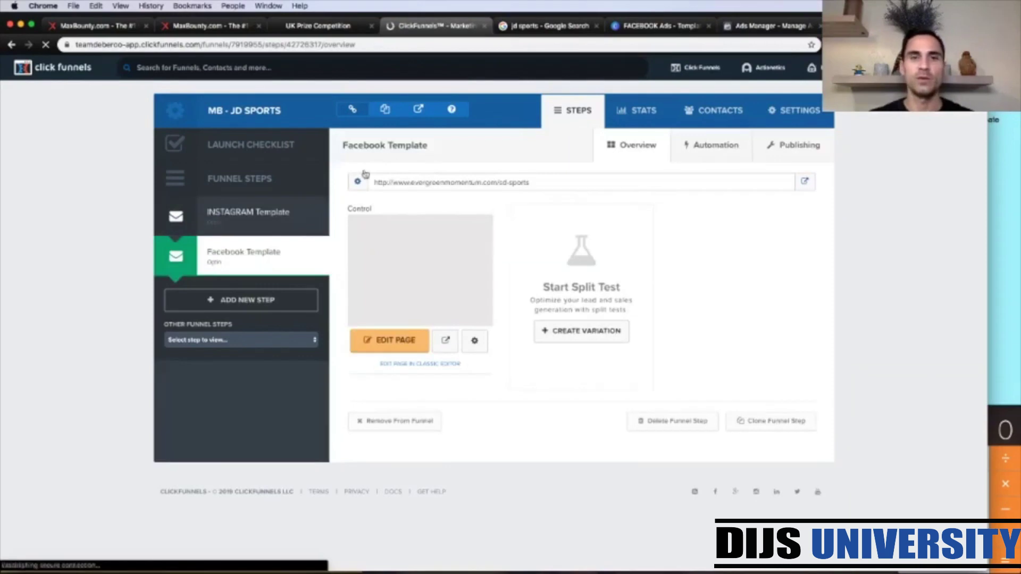
pyautogui.click(447, 182)
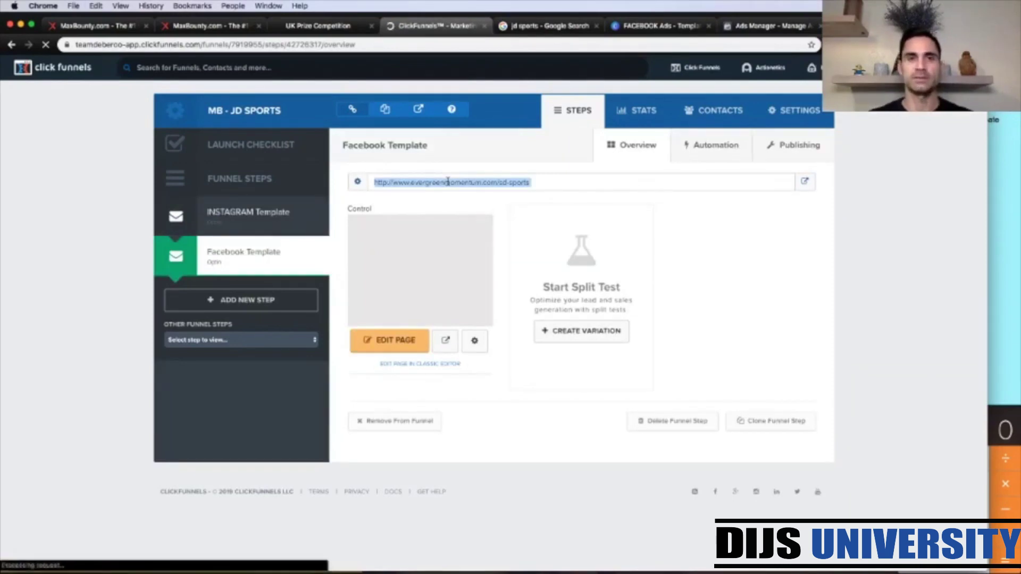
pyautogui.click(773, 25)
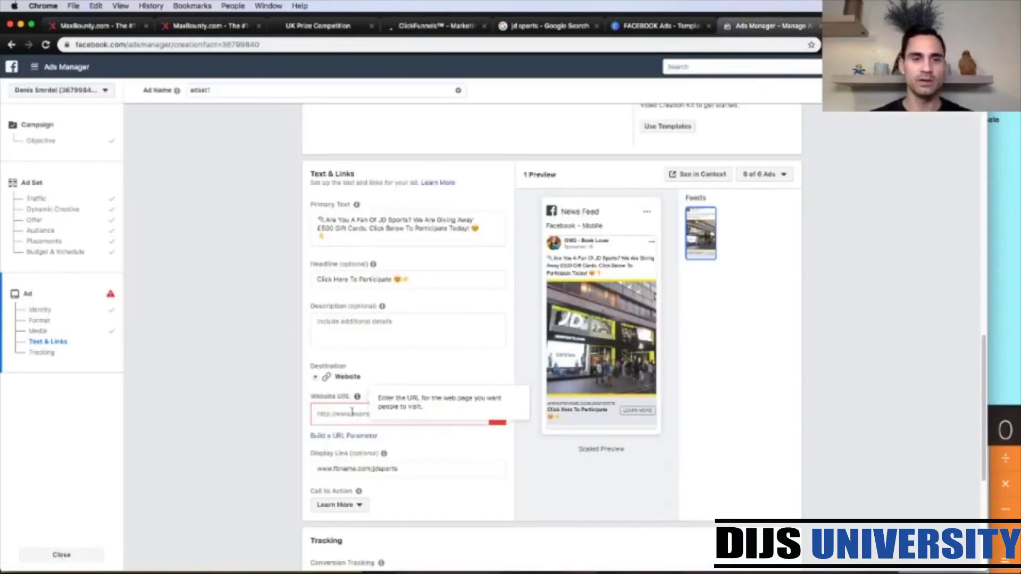
pyautogui.click(336, 418)
pyautogui.press('super+v')
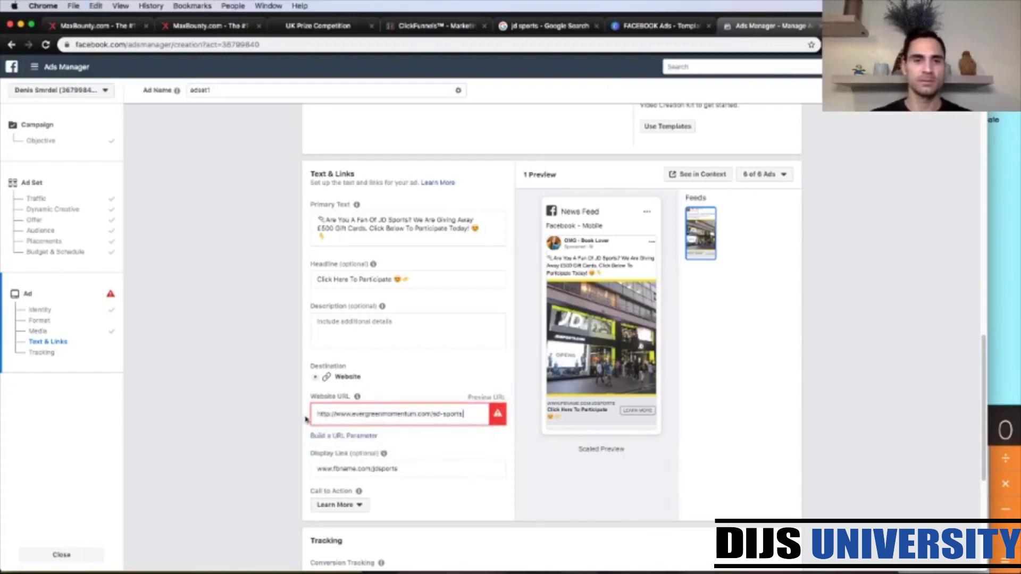
# Review the ad's destination and tracking settings down to the end of the ad form
pyautogui.scroll(-1, 273, 404)
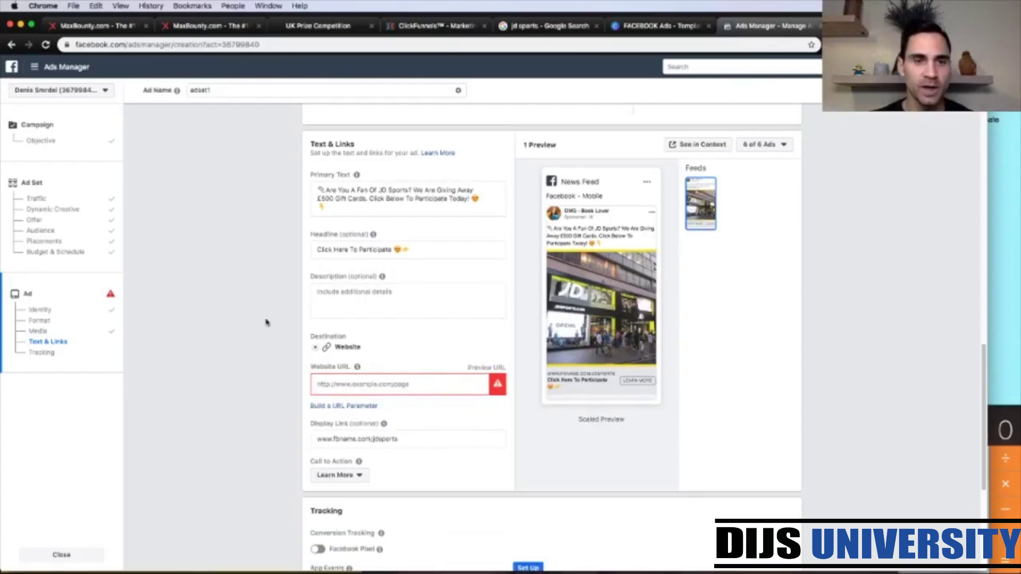
pyautogui.scroll(-5, 265, 323)
pyautogui.scroll(-2, 298, 327)
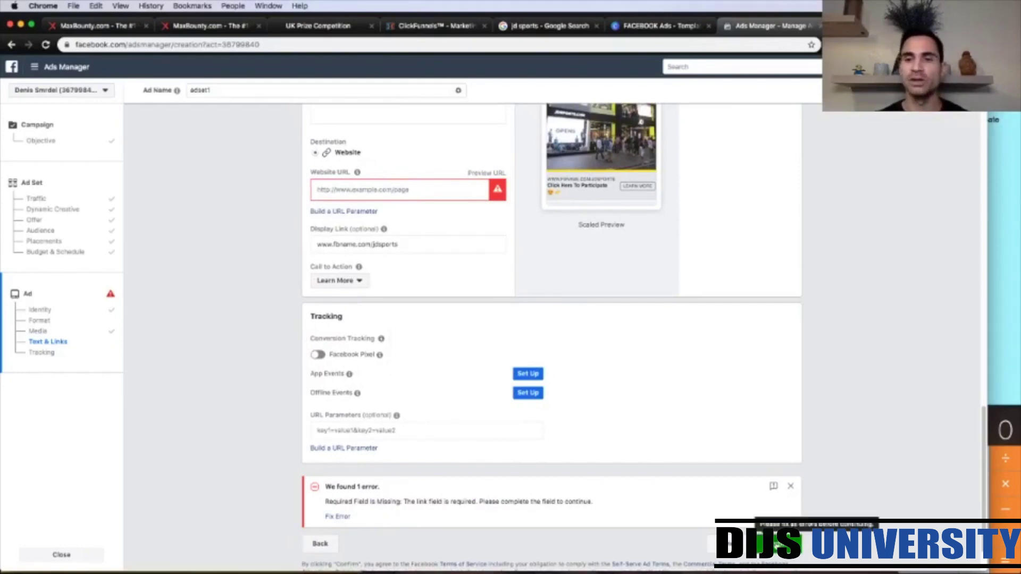
pyautogui.scroll(5, 835, 400)
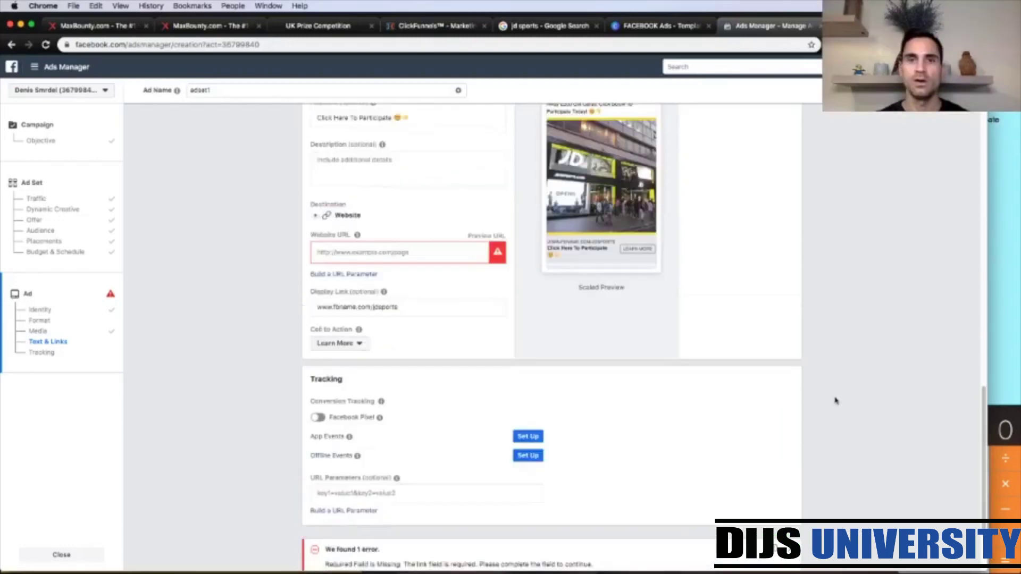
pyautogui.scroll(-1, 835, 400)
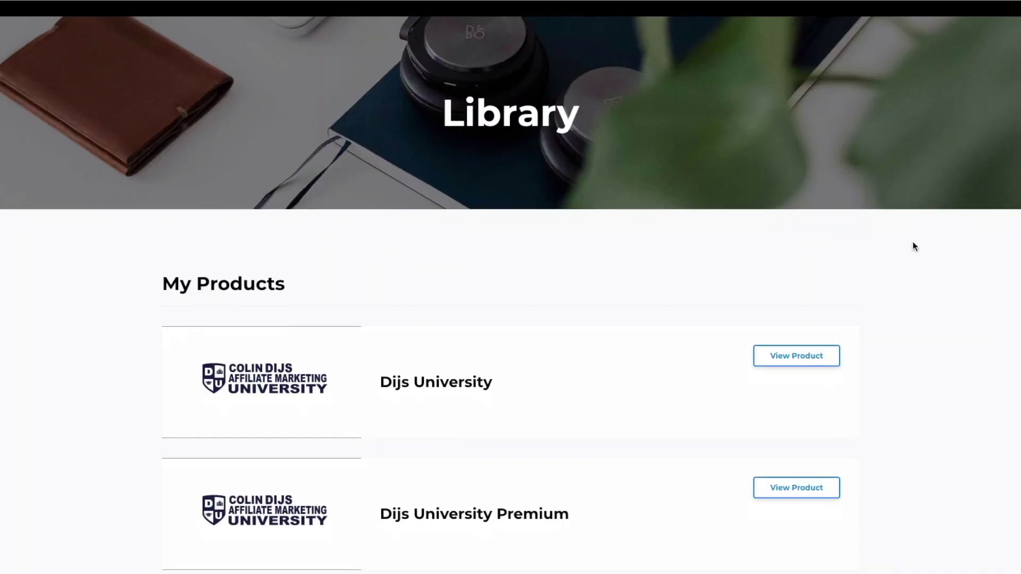
# Browse the Dijs University library, the Intro to CPA Marketing Course lessons and the Dijs University course categories
pyautogui.scroll(-2, 913, 246)
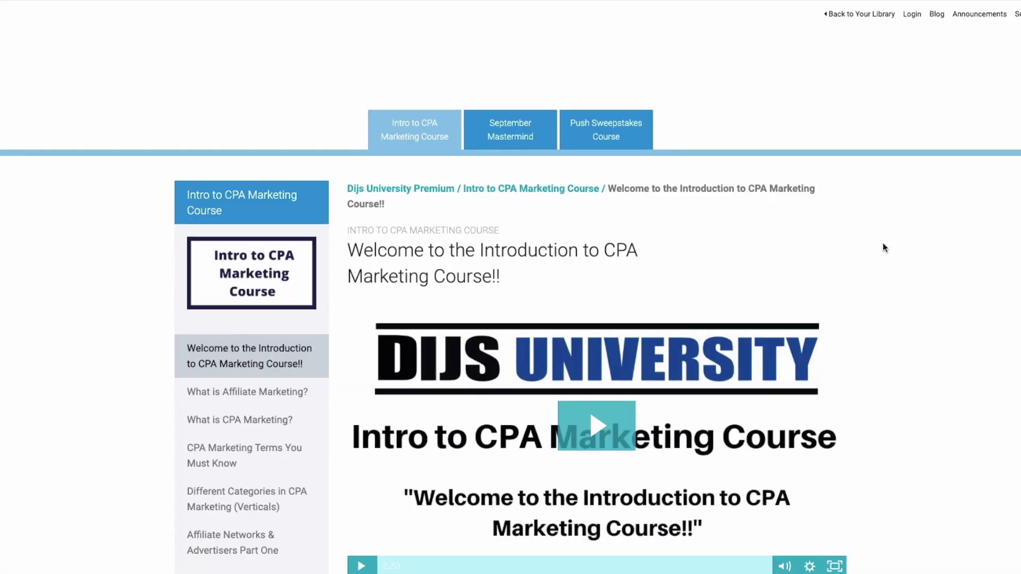
pyautogui.scroll(-3, 883, 243)
pyautogui.scroll(-2, 883, 248)
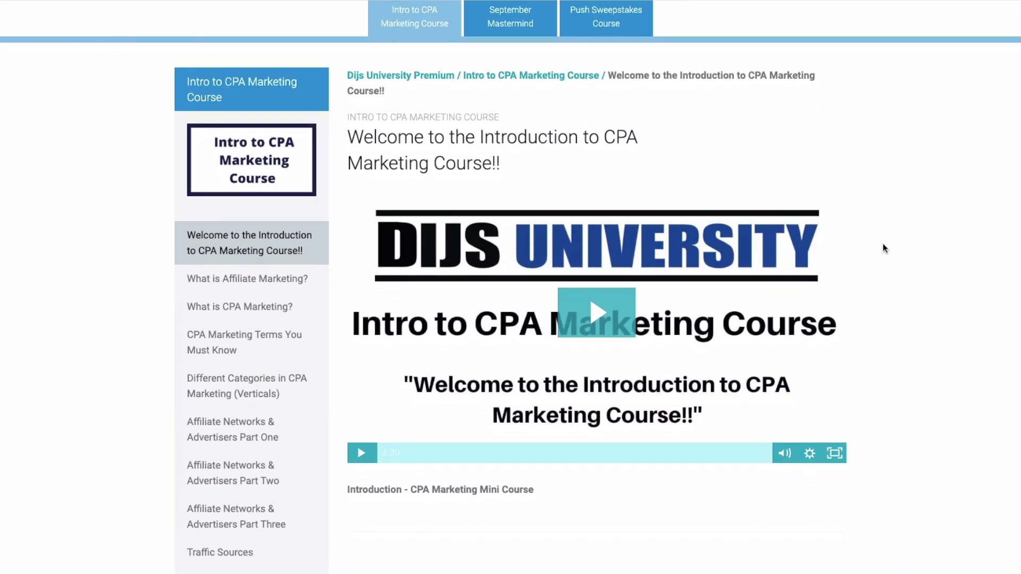
pyautogui.scroll(-1, 882, 248)
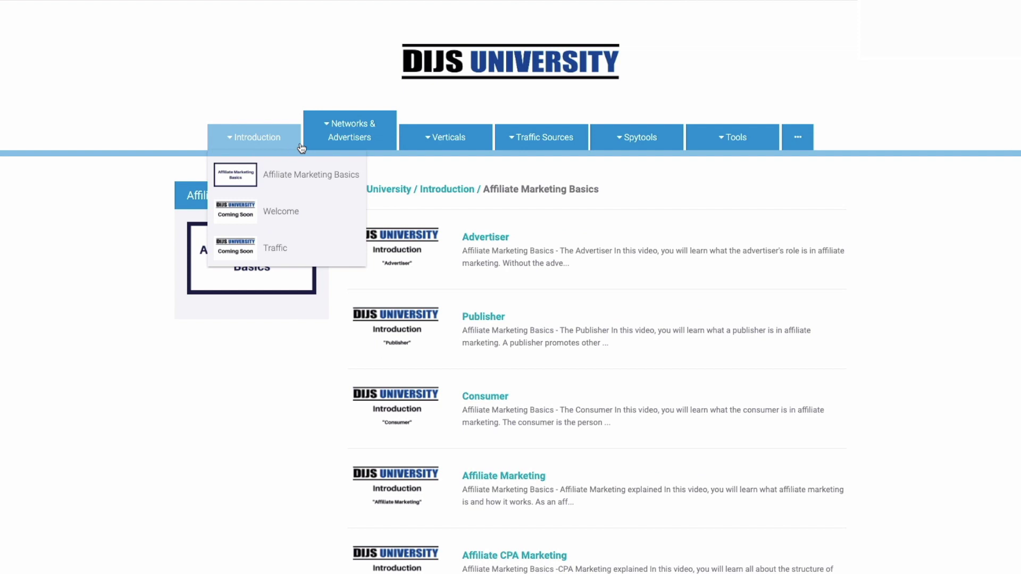
pyautogui.moveTo(347, 148)
pyautogui.moveTo(445, 147)
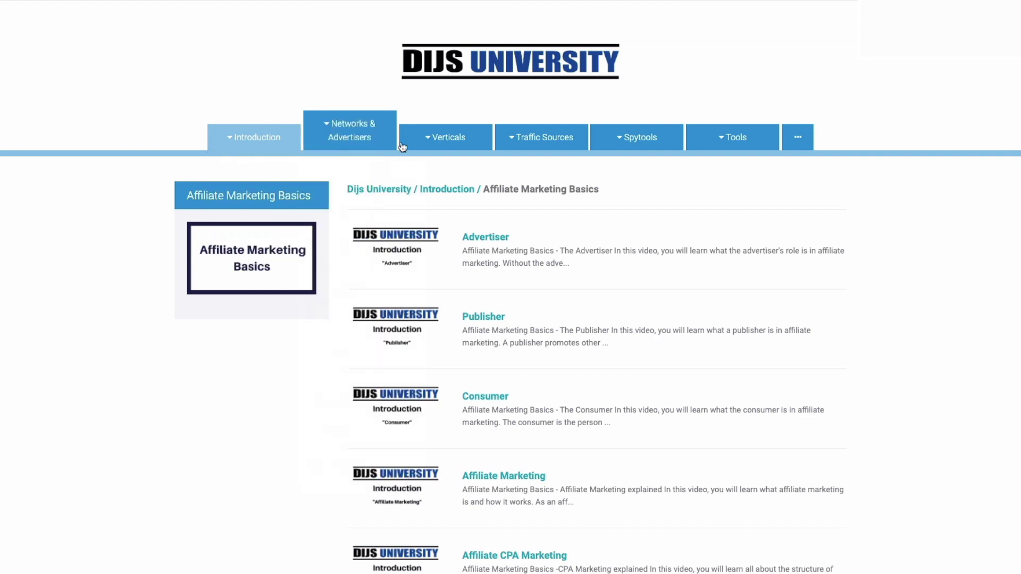
# Browse the Facebook and Zeropark lesson lists among the Traffic Sources courses of Dijs University
pyautogui.moveTo(504, 143)
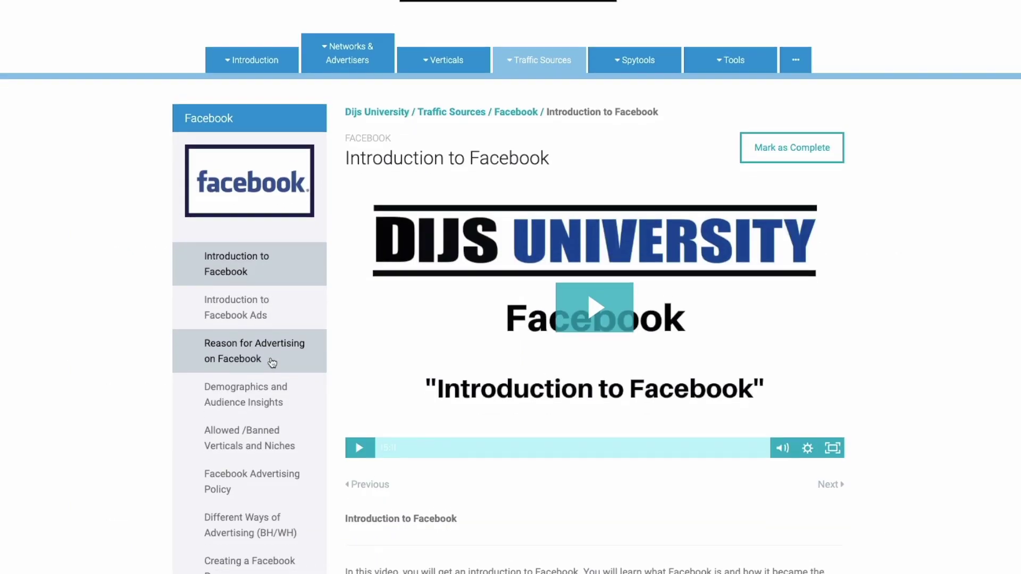
pyautogui.scroll(-3, 270, 364)
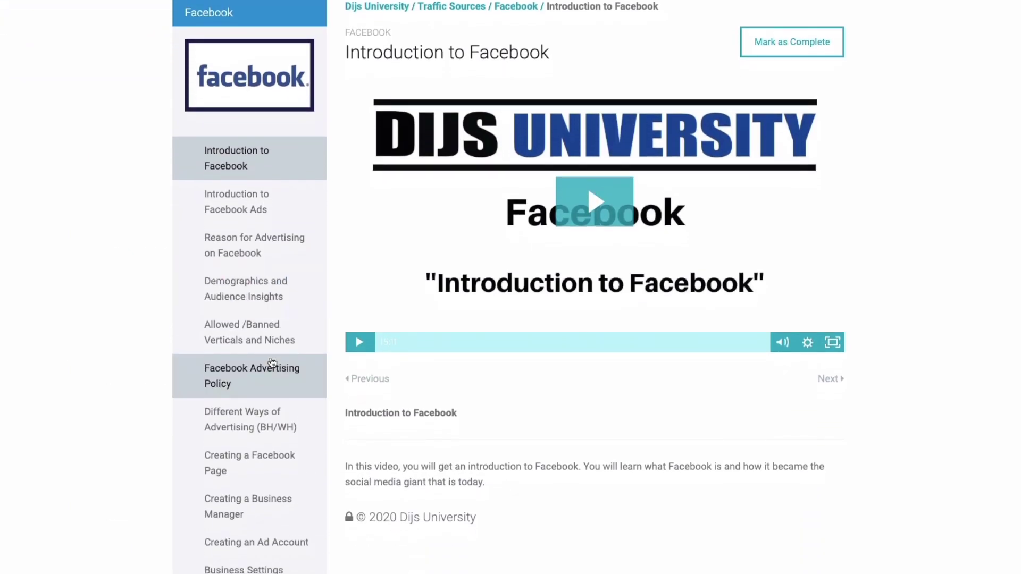
pyautogui.scroll(-2, 270, 363)
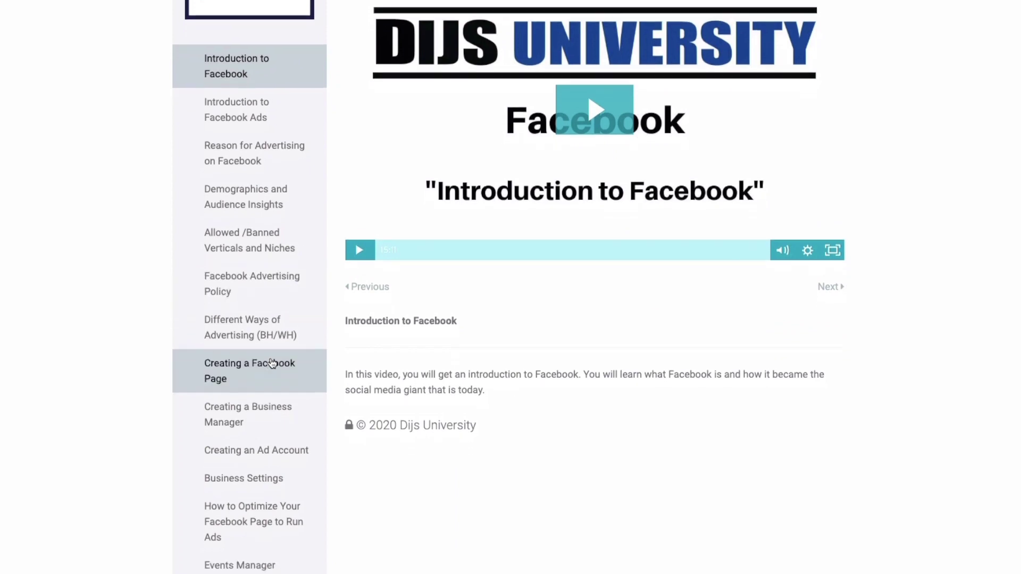
pyautogui.scroll(-3, 270, 363)
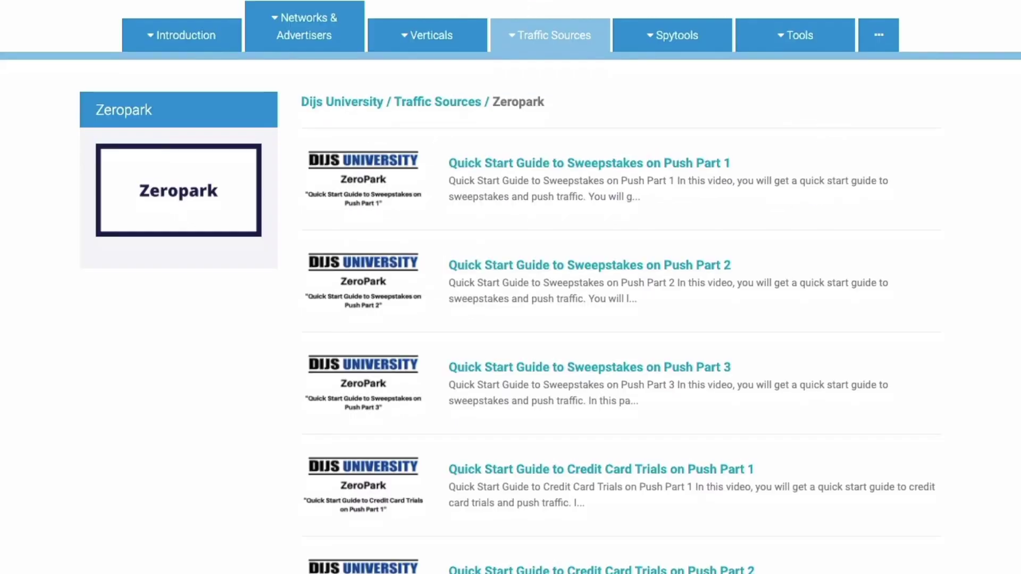
pyautogui.scroll(-5, 510, 288)
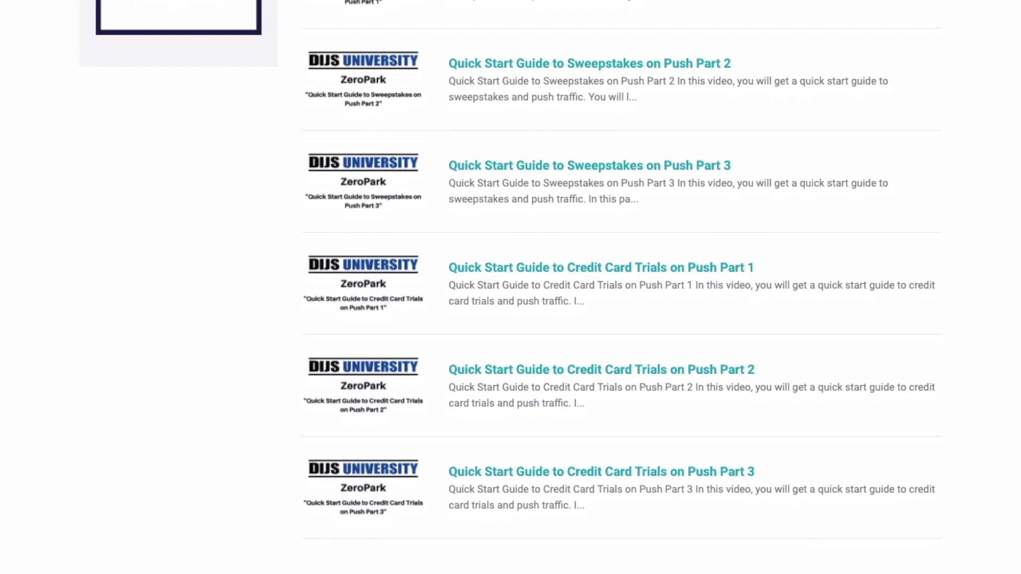
pyautogui.scroll(3, 510, 287)
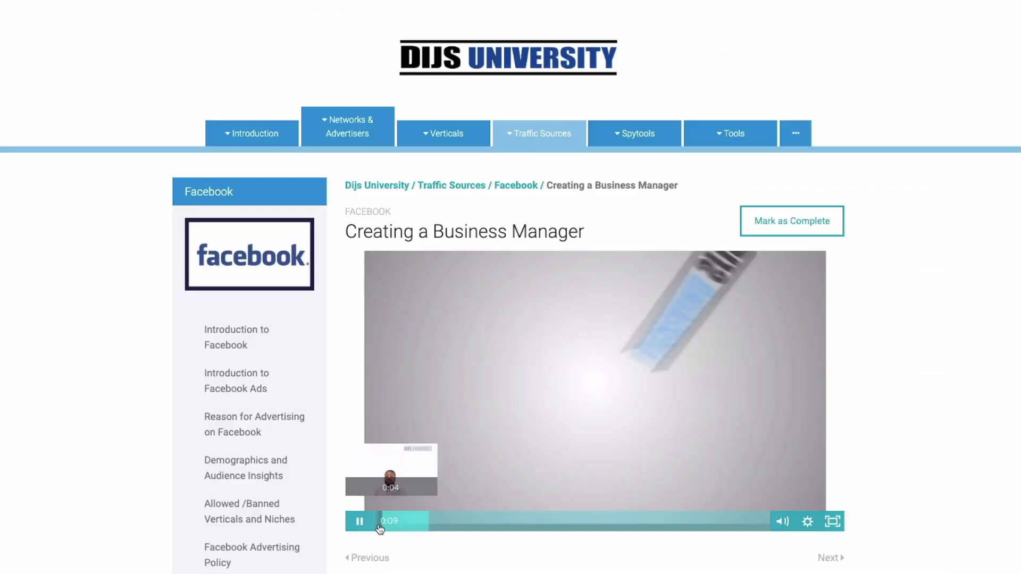